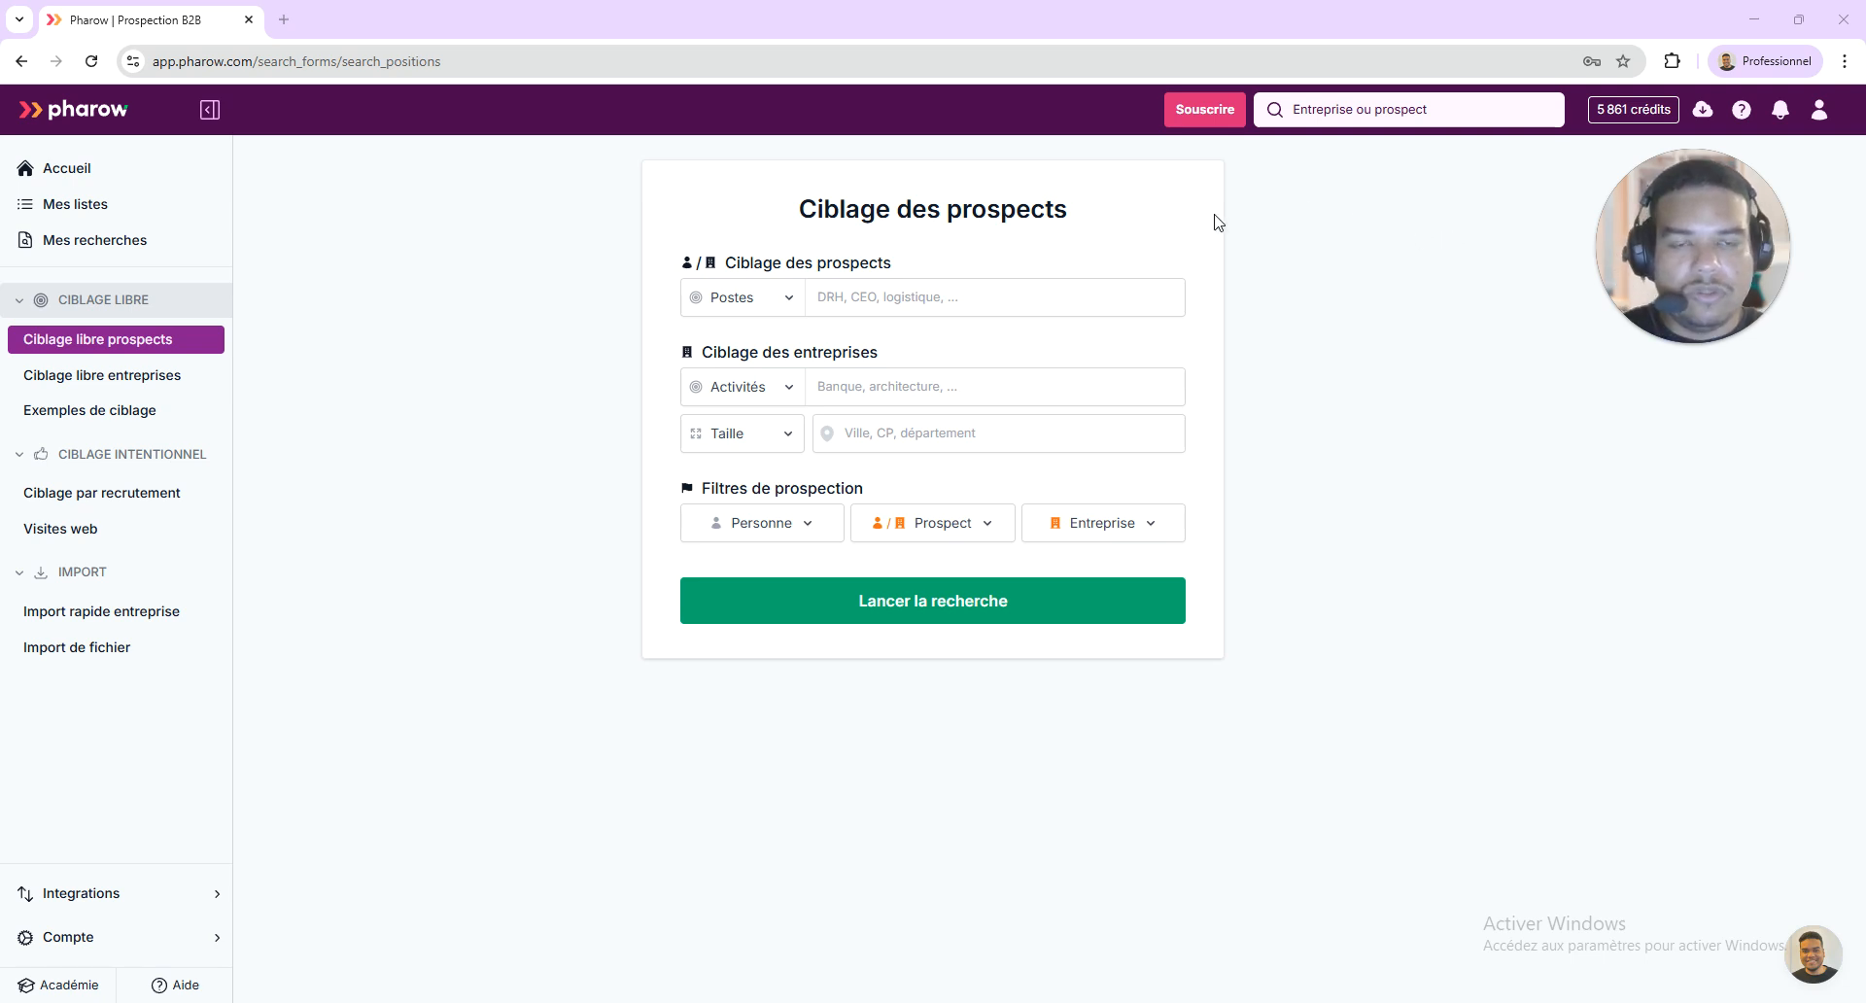
Open the job position targeting for prospects and view its hierarchical levels and departments
{"action": "left_click", "coordinate": [767, 302]}
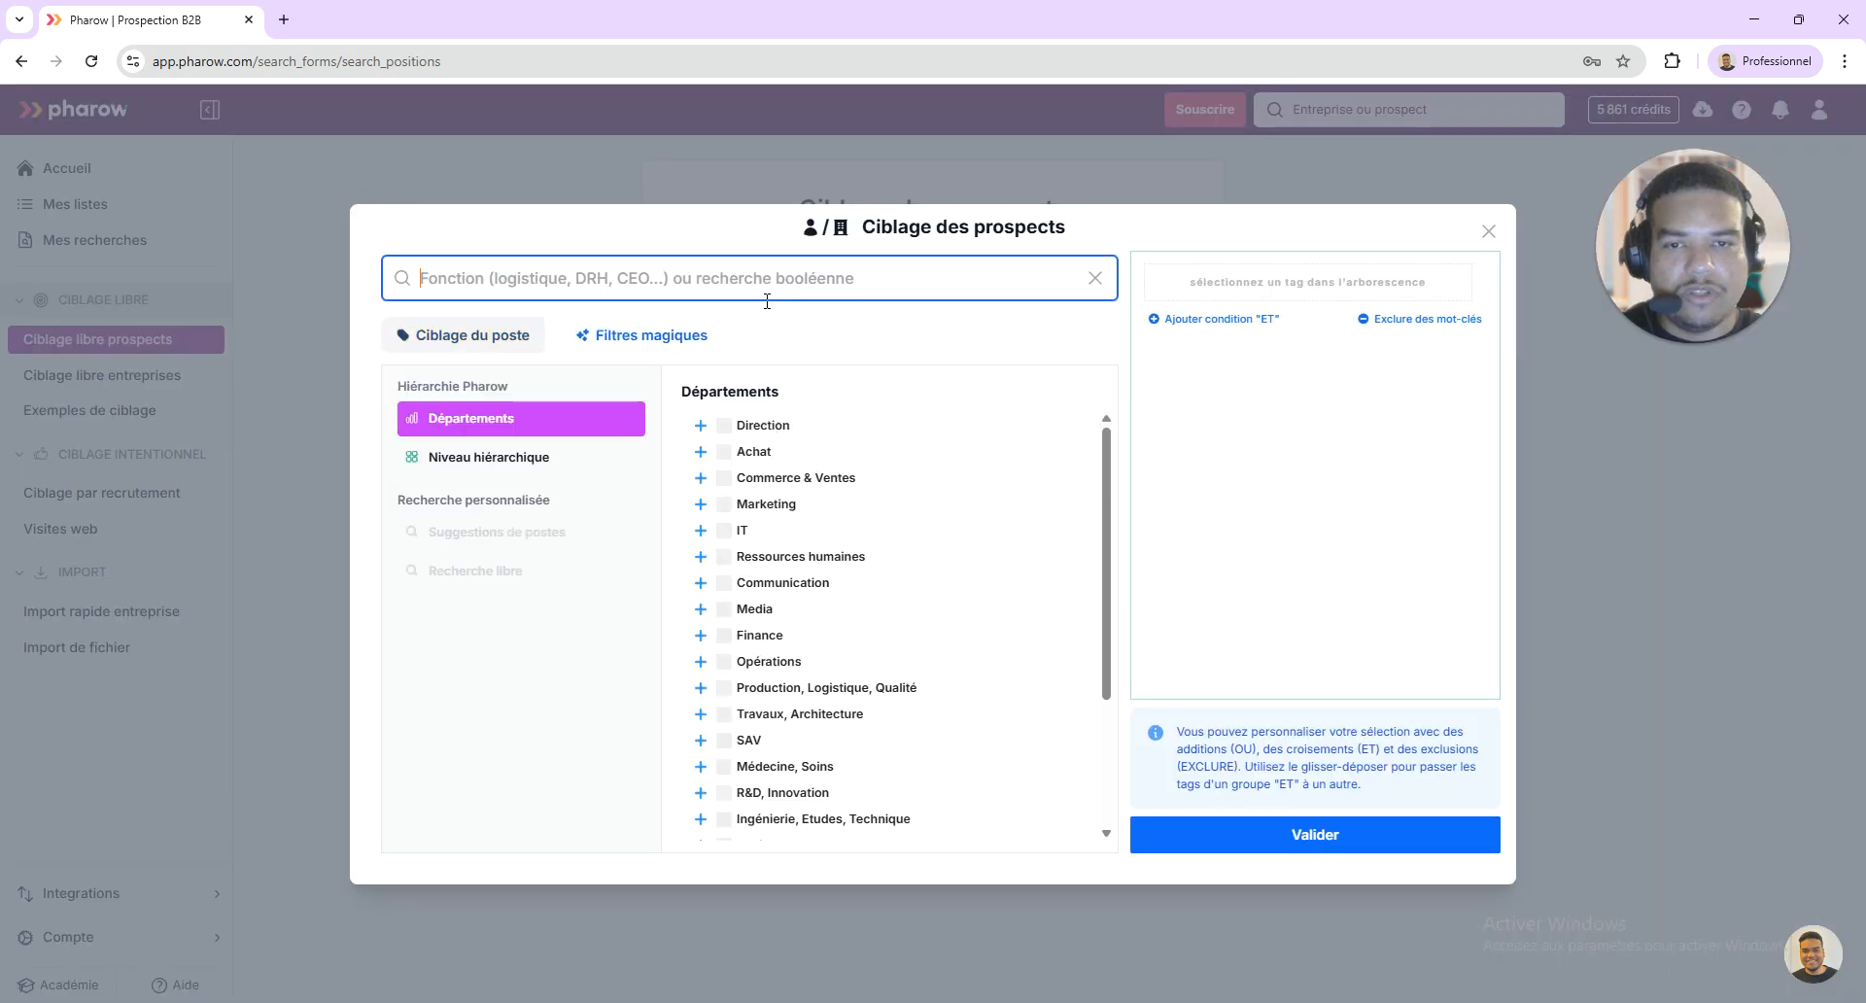
{"action": "left_click", "coordinate": [533, 465]}
{"action": "left_click", "coordinate": [532, 426]}
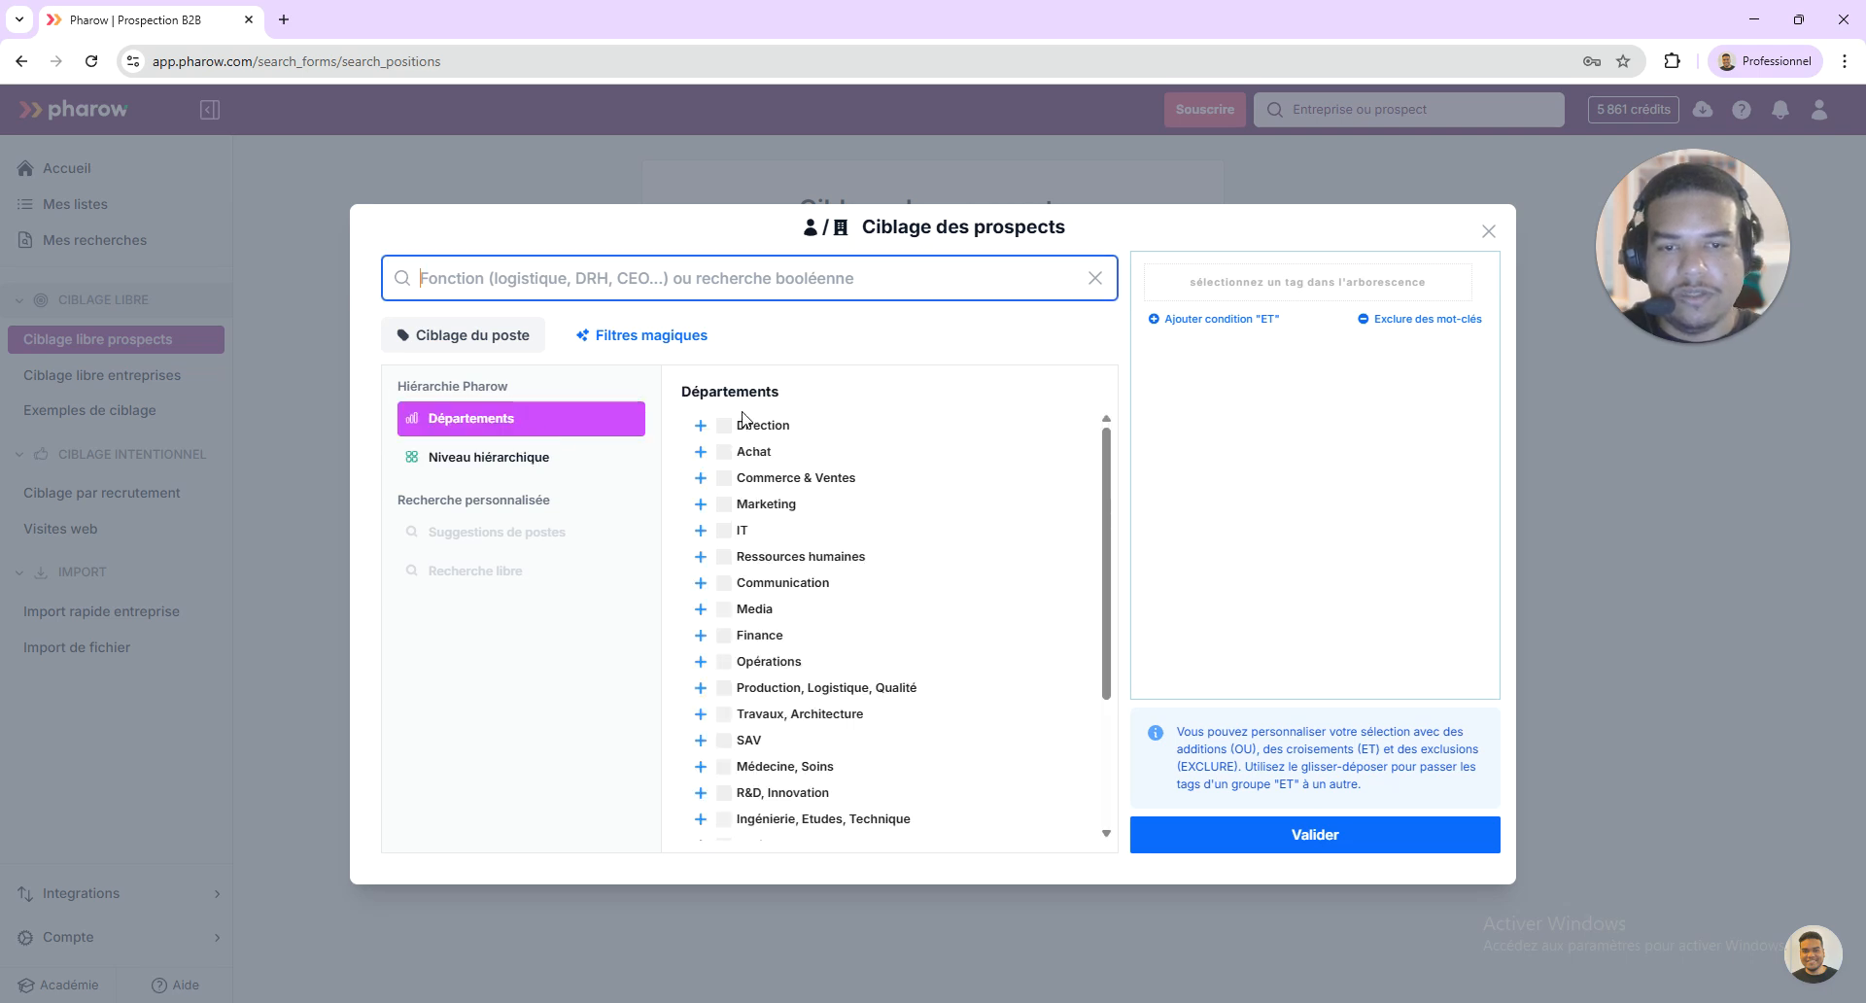
Combine the Marketing department with the Directeurs hierarchical level, and clear both conditions
{"action": "left_click", "coordinate": [700, 504]}
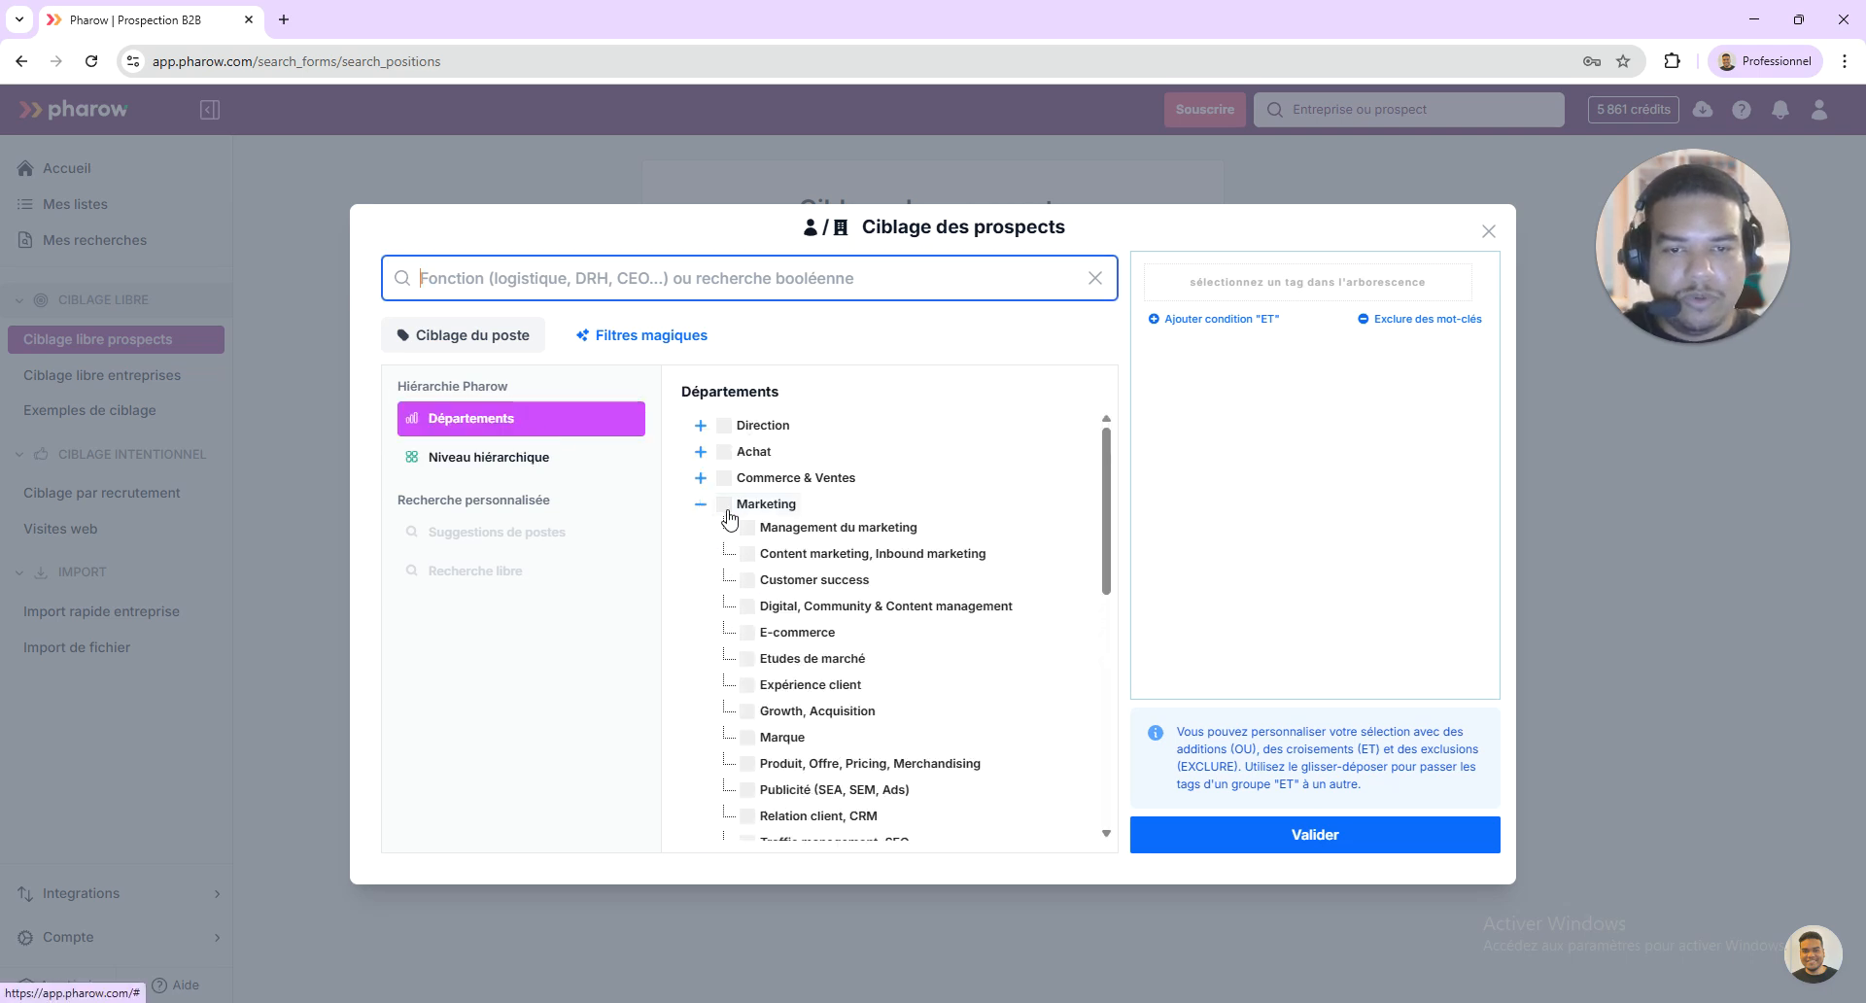
{"action": "left_click", "coordinate": [723, 505]}
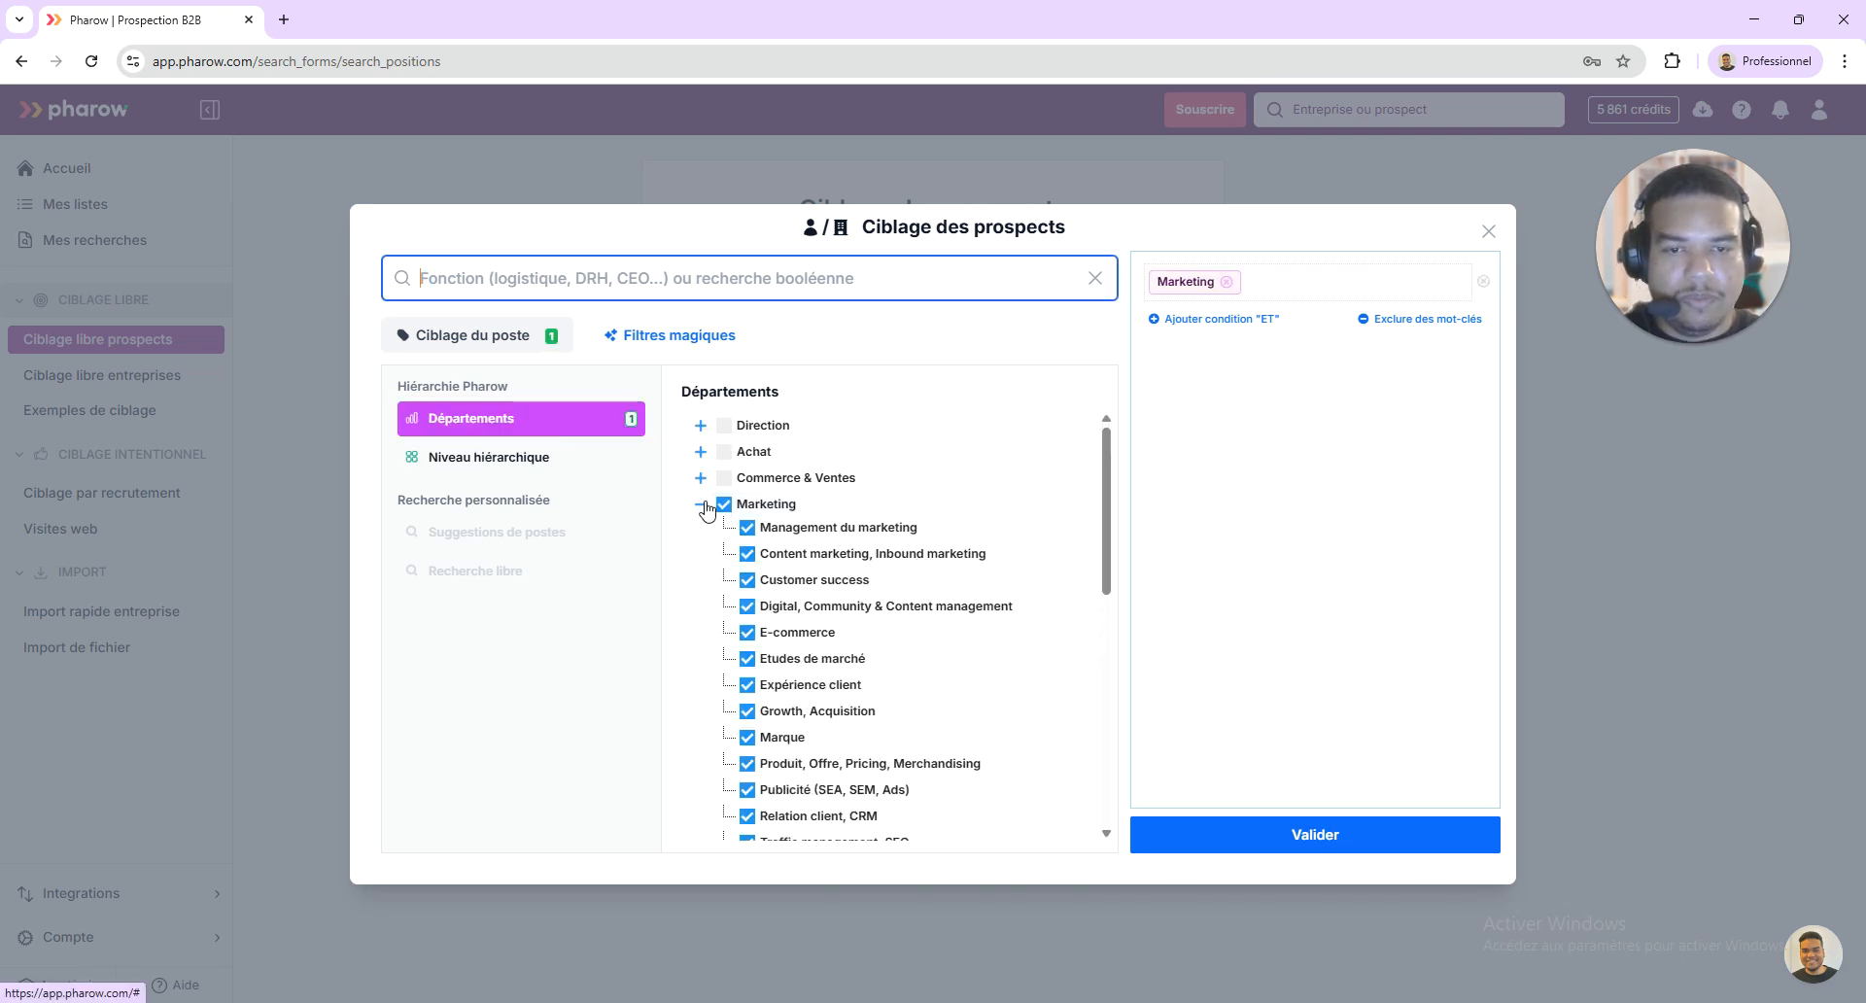
{"action": "left_click", "coordinate": [629, 459]}
{"action": "left_click", "coordinate": [724, 455]}
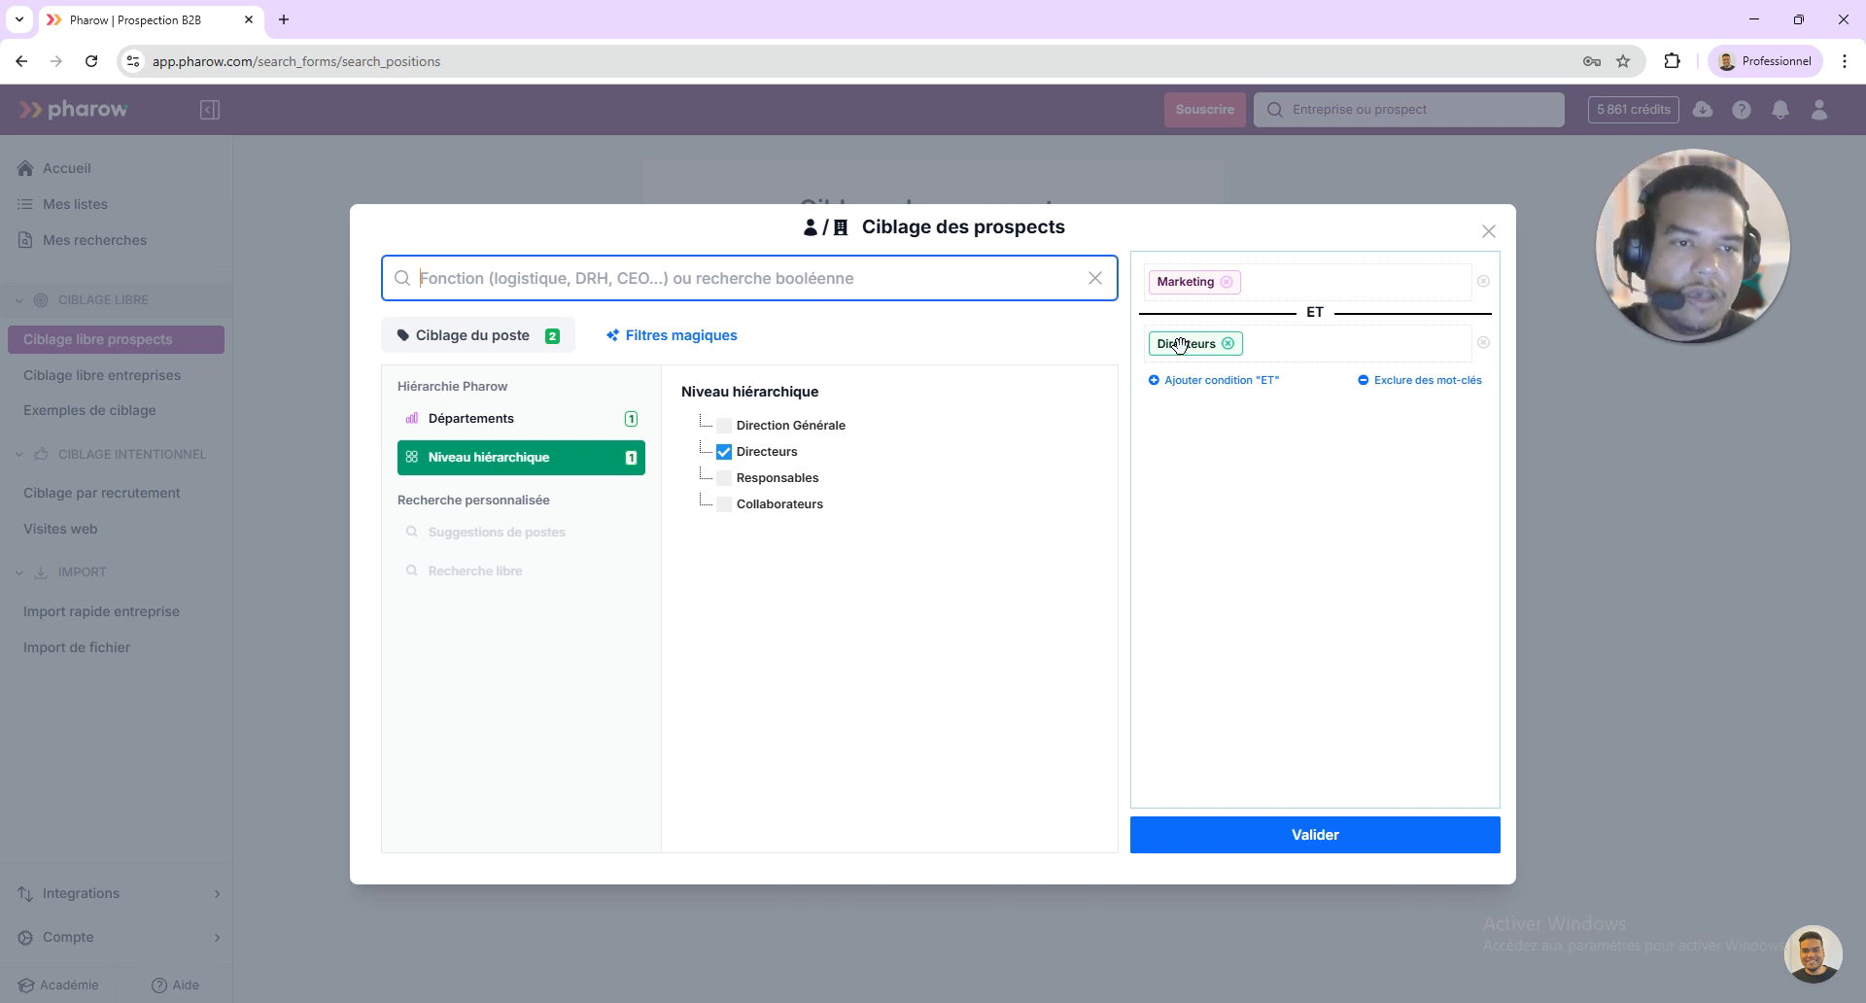
{"action": "left_click", "coordinate": [1483, 342]}
{"action": "left_click", "coordinate": [1483, 280]}
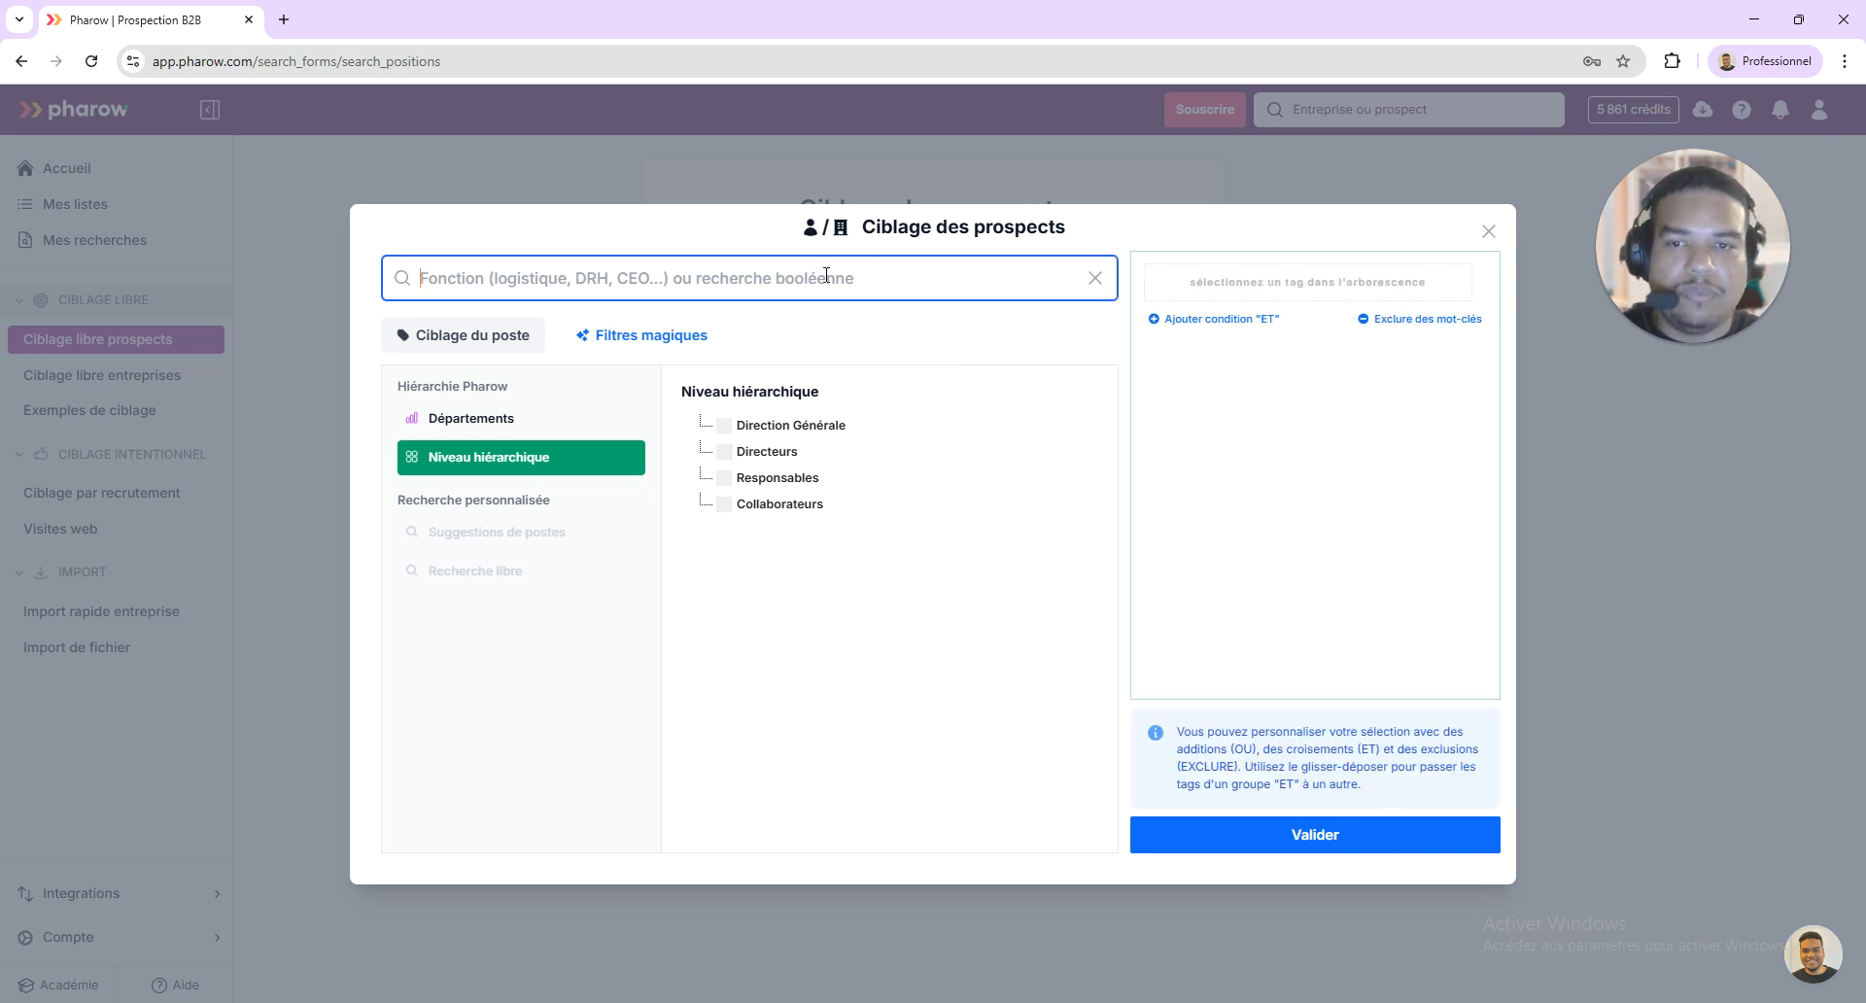
Search the prospect functions for "directeur marketing"
{"action": "type", "text": "directue"}
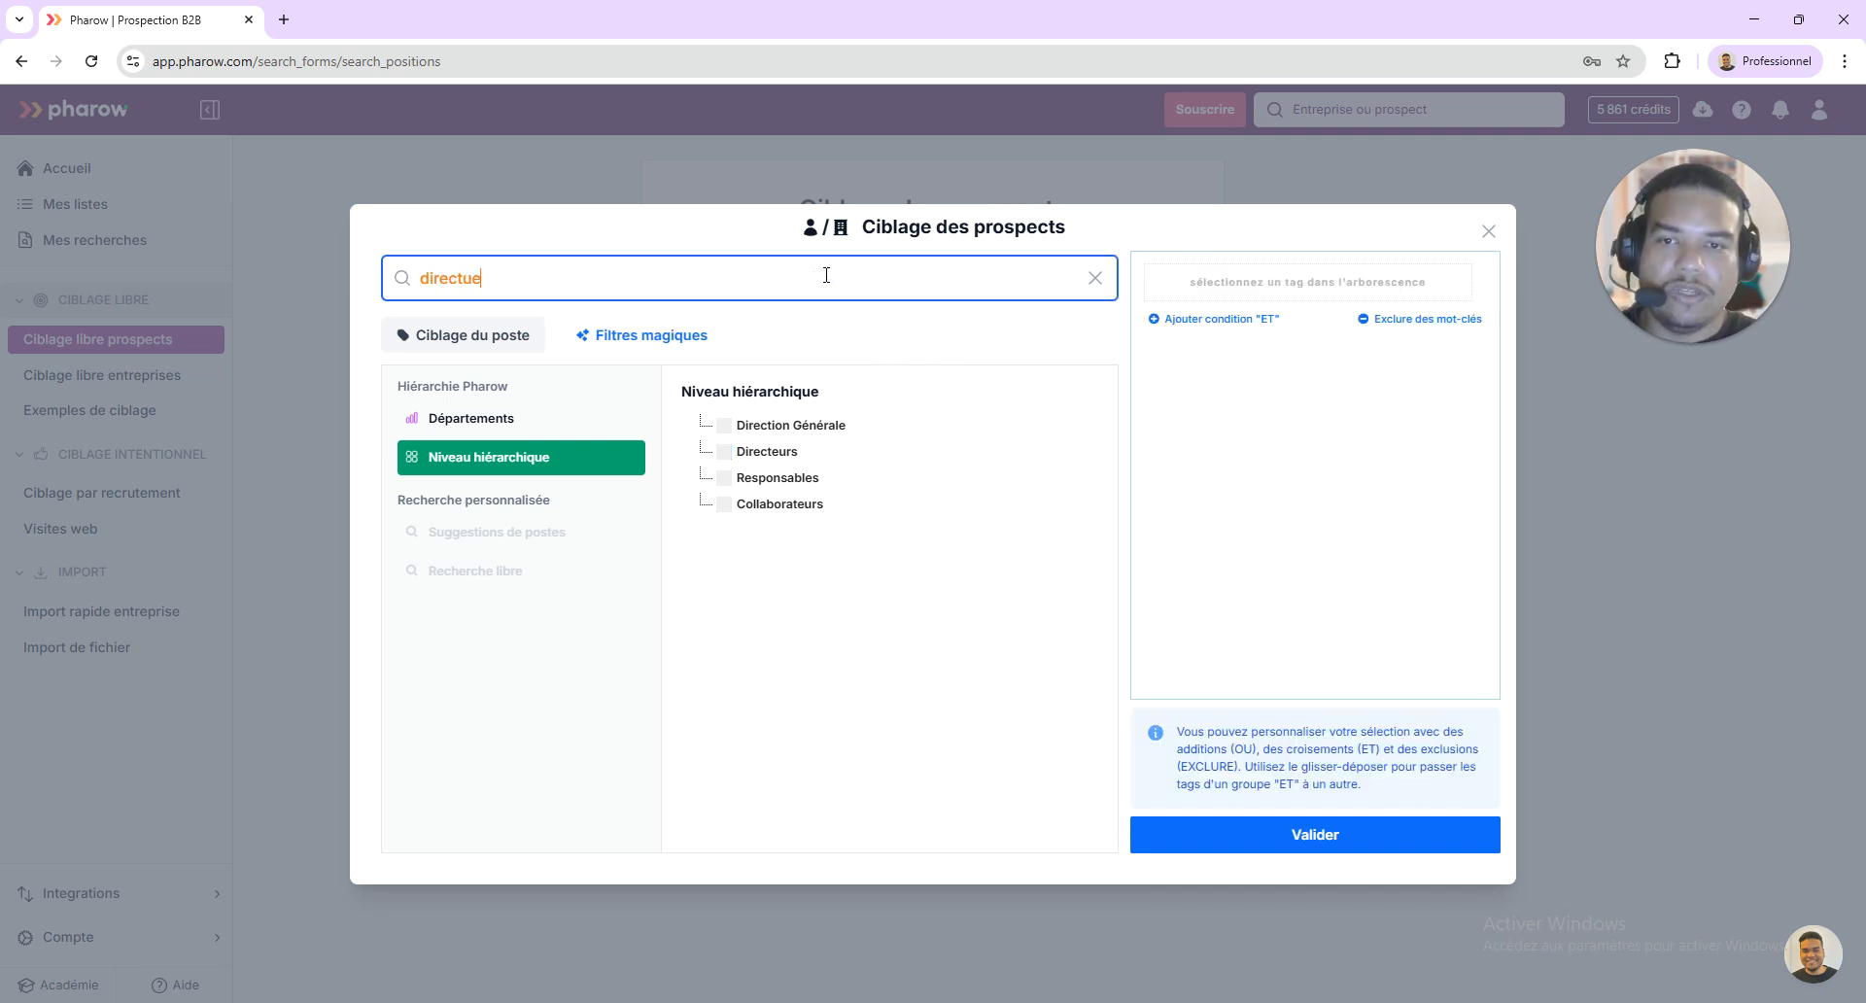
{"action": "type", "text": "r"}
{"action": "key", "text": "BackSpace"}
{"action": "key", "text": "BackSpace"}
{"action": "key", "text": "BackSpace"}
{"action": "type", "text": "eur mark"}
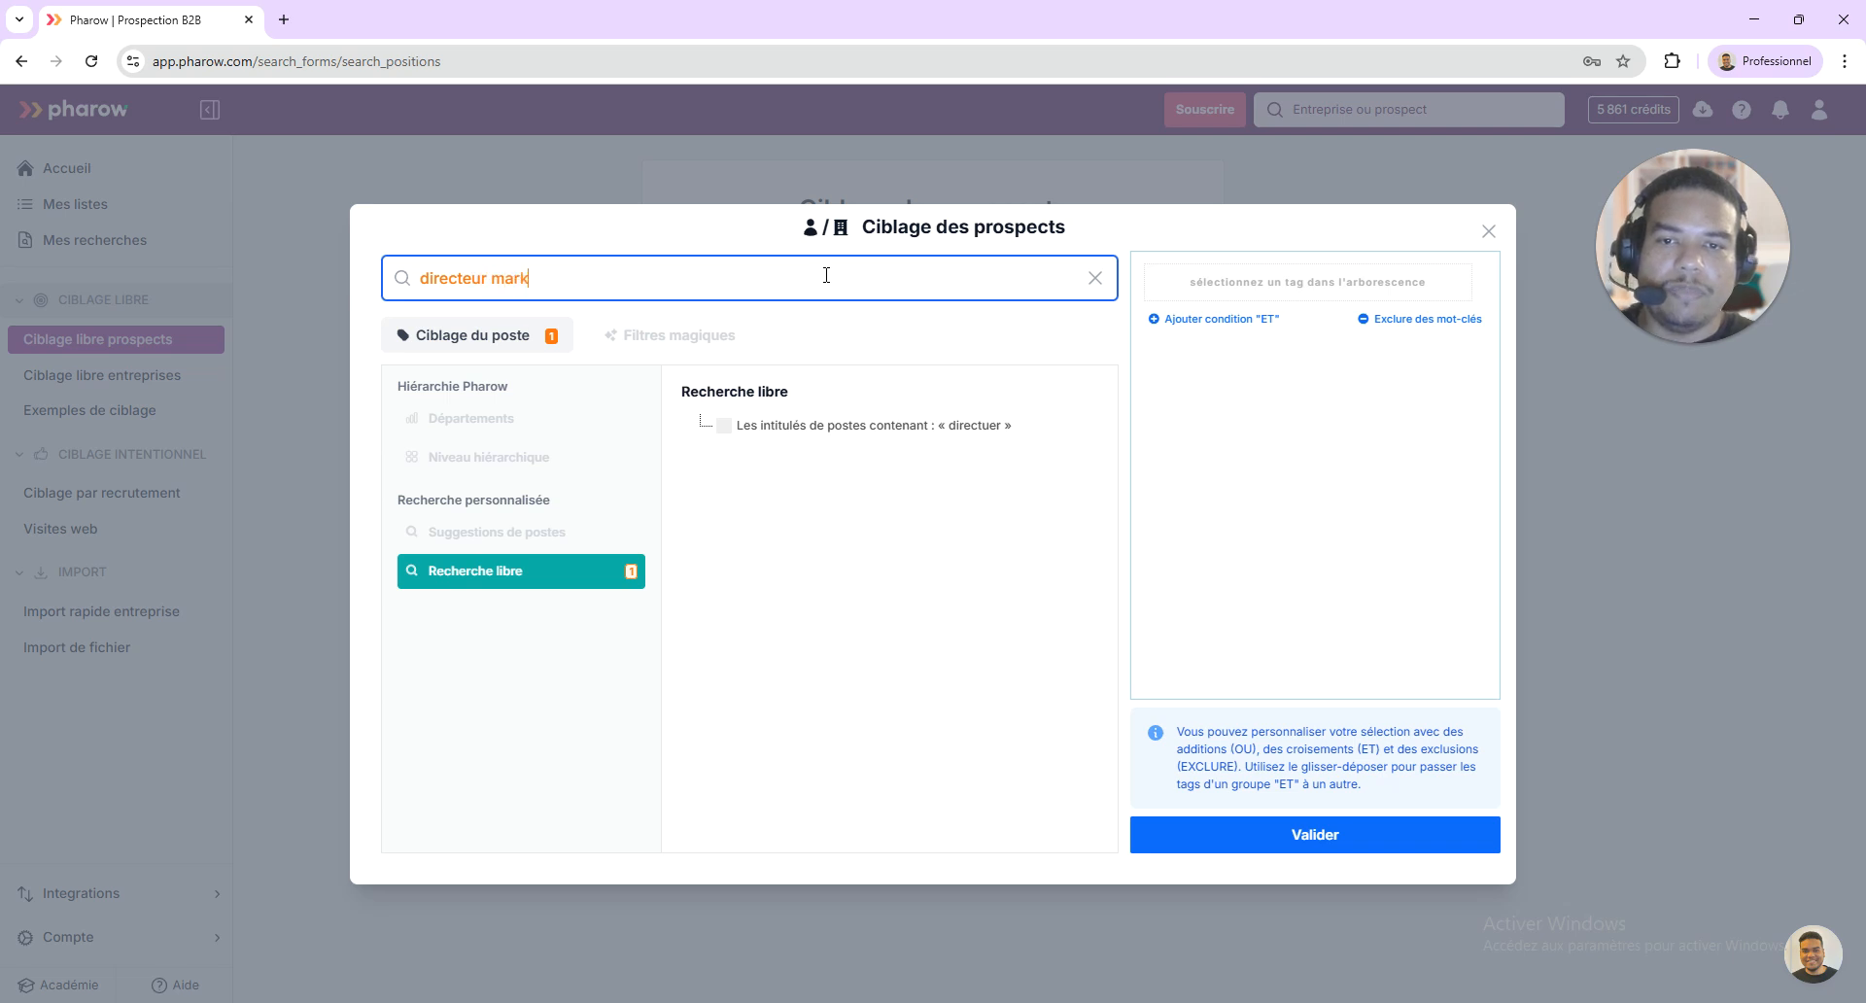
{"action": "type", "text": "eting"}
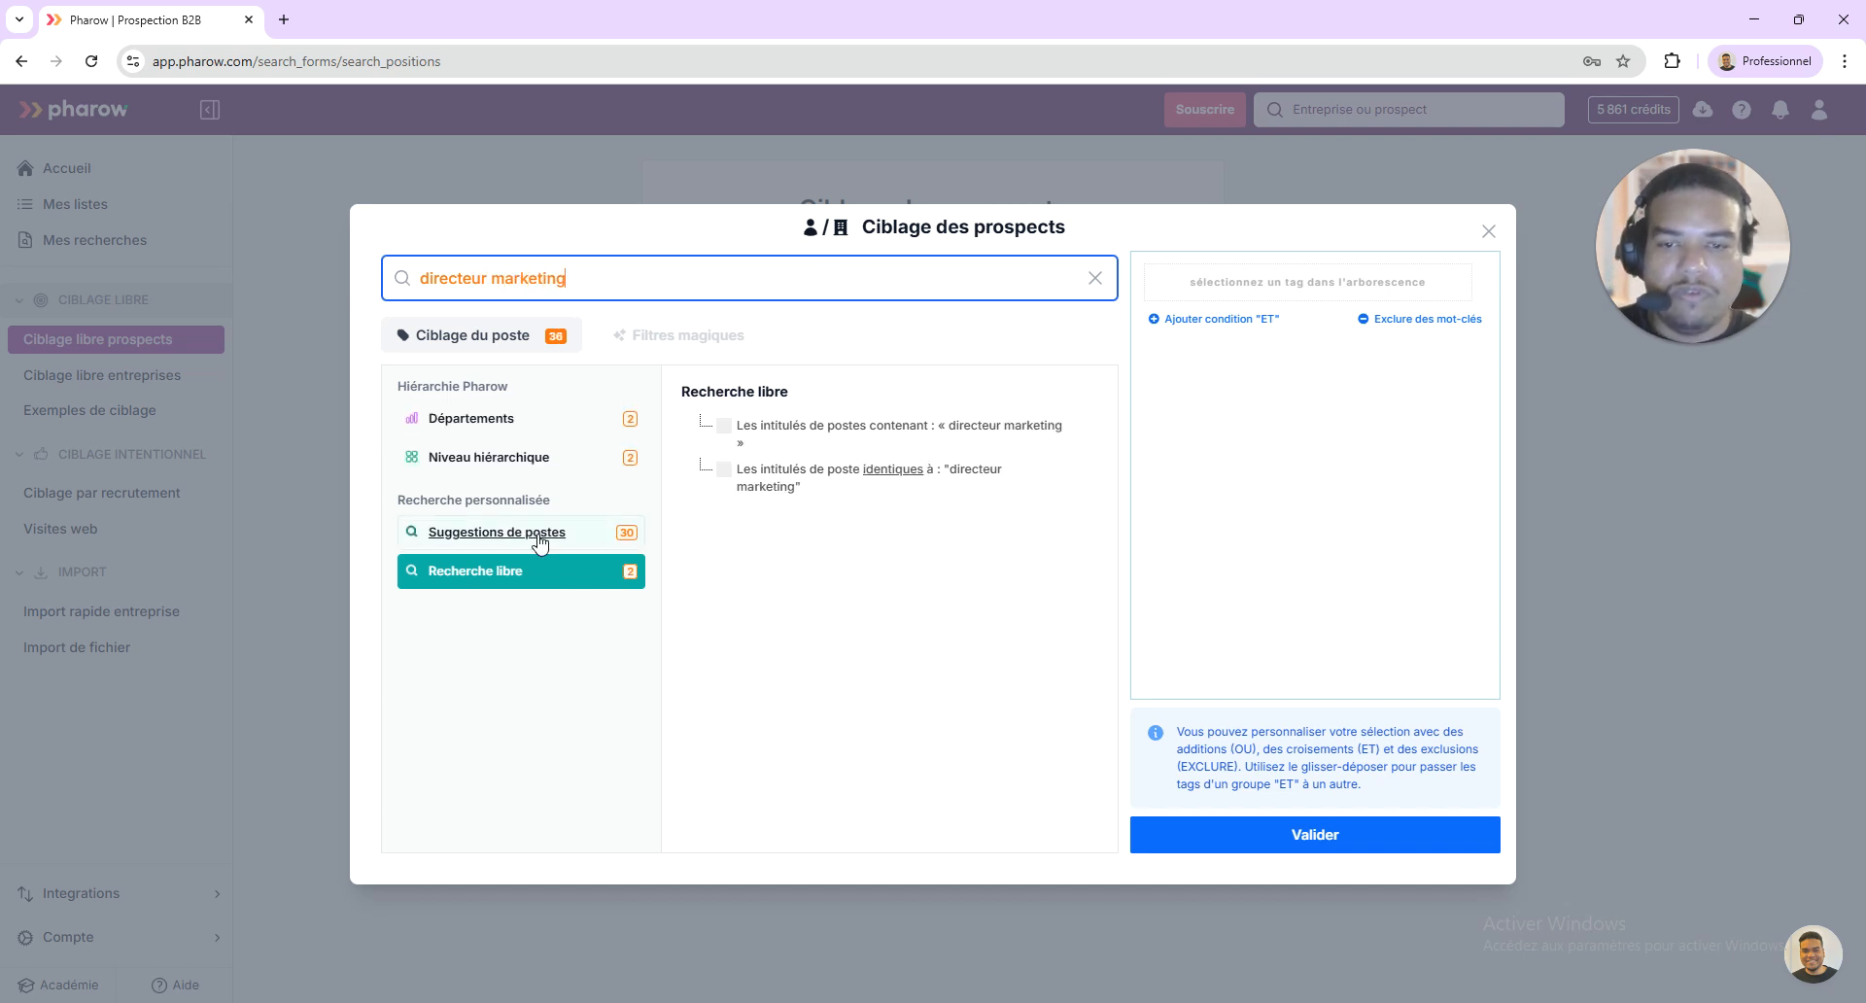
Review the departments, hierarchical levels and suggested job titles matching the search
{"action": "left_click", "coordinate": [539, 434]}
{"action": "left_click", "coordinate": [541, 458]}
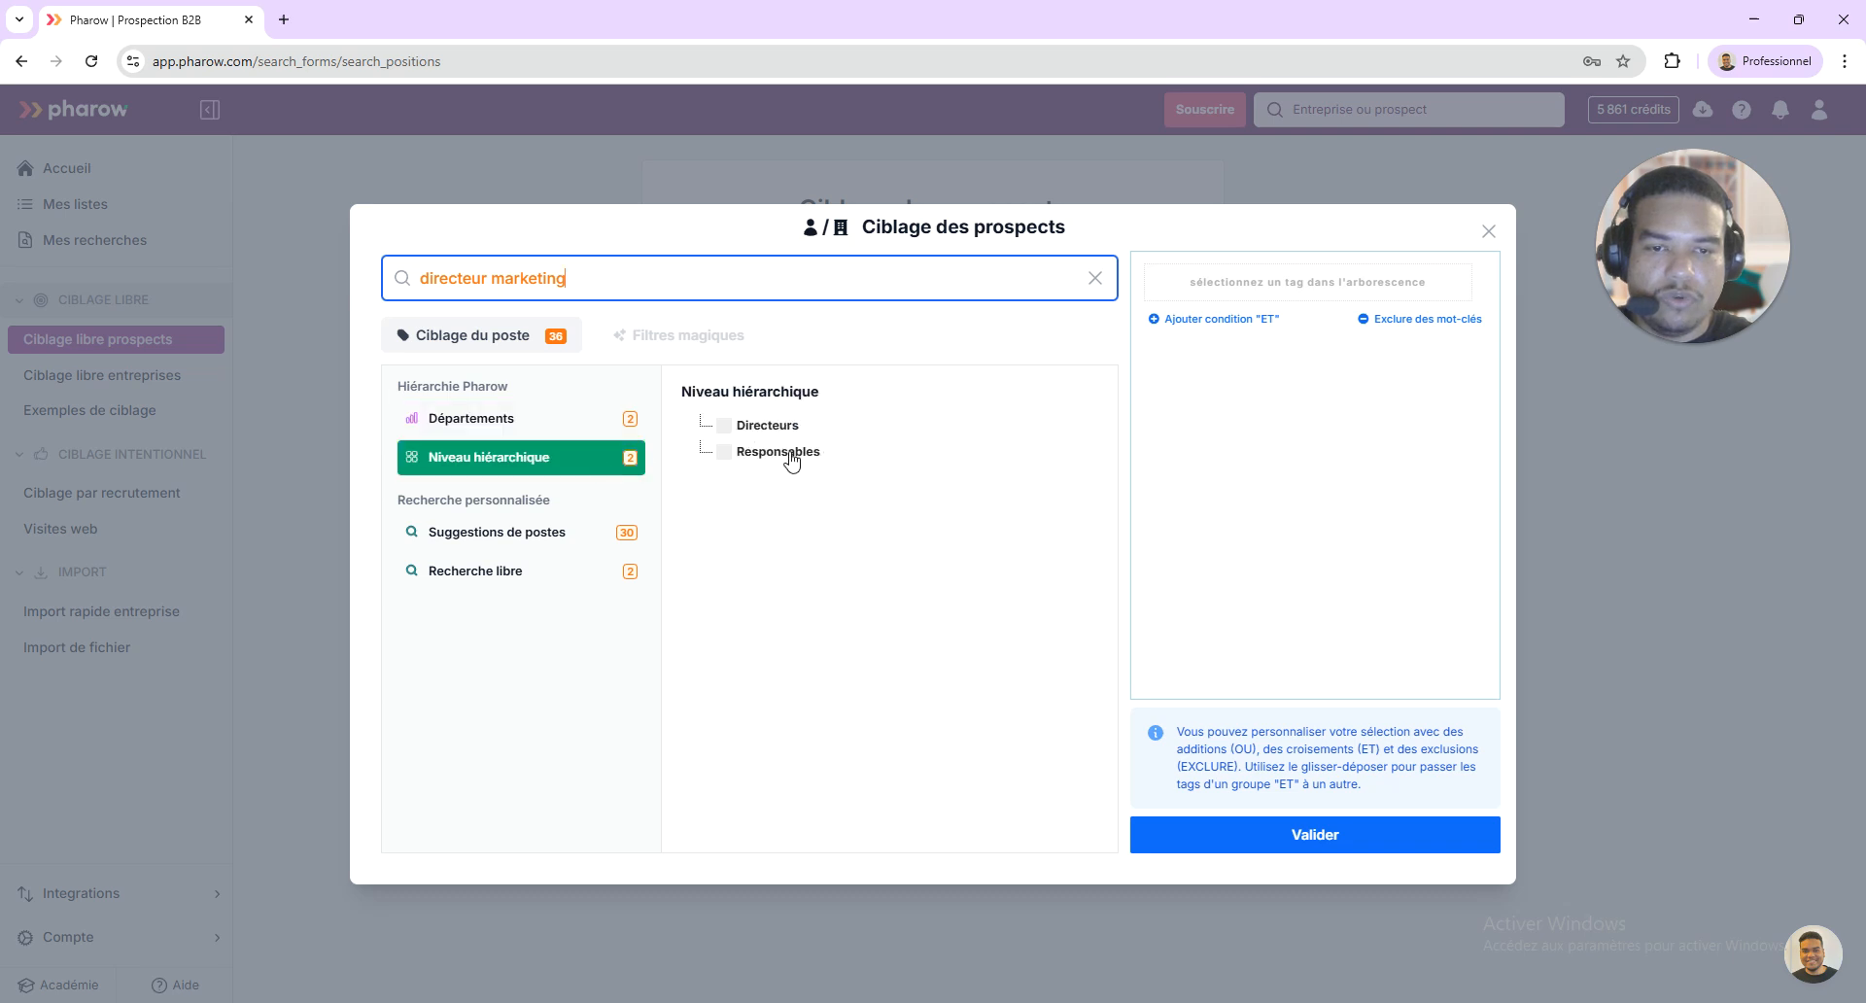
{"action": "left_click", "coordinate": [602, 417]}
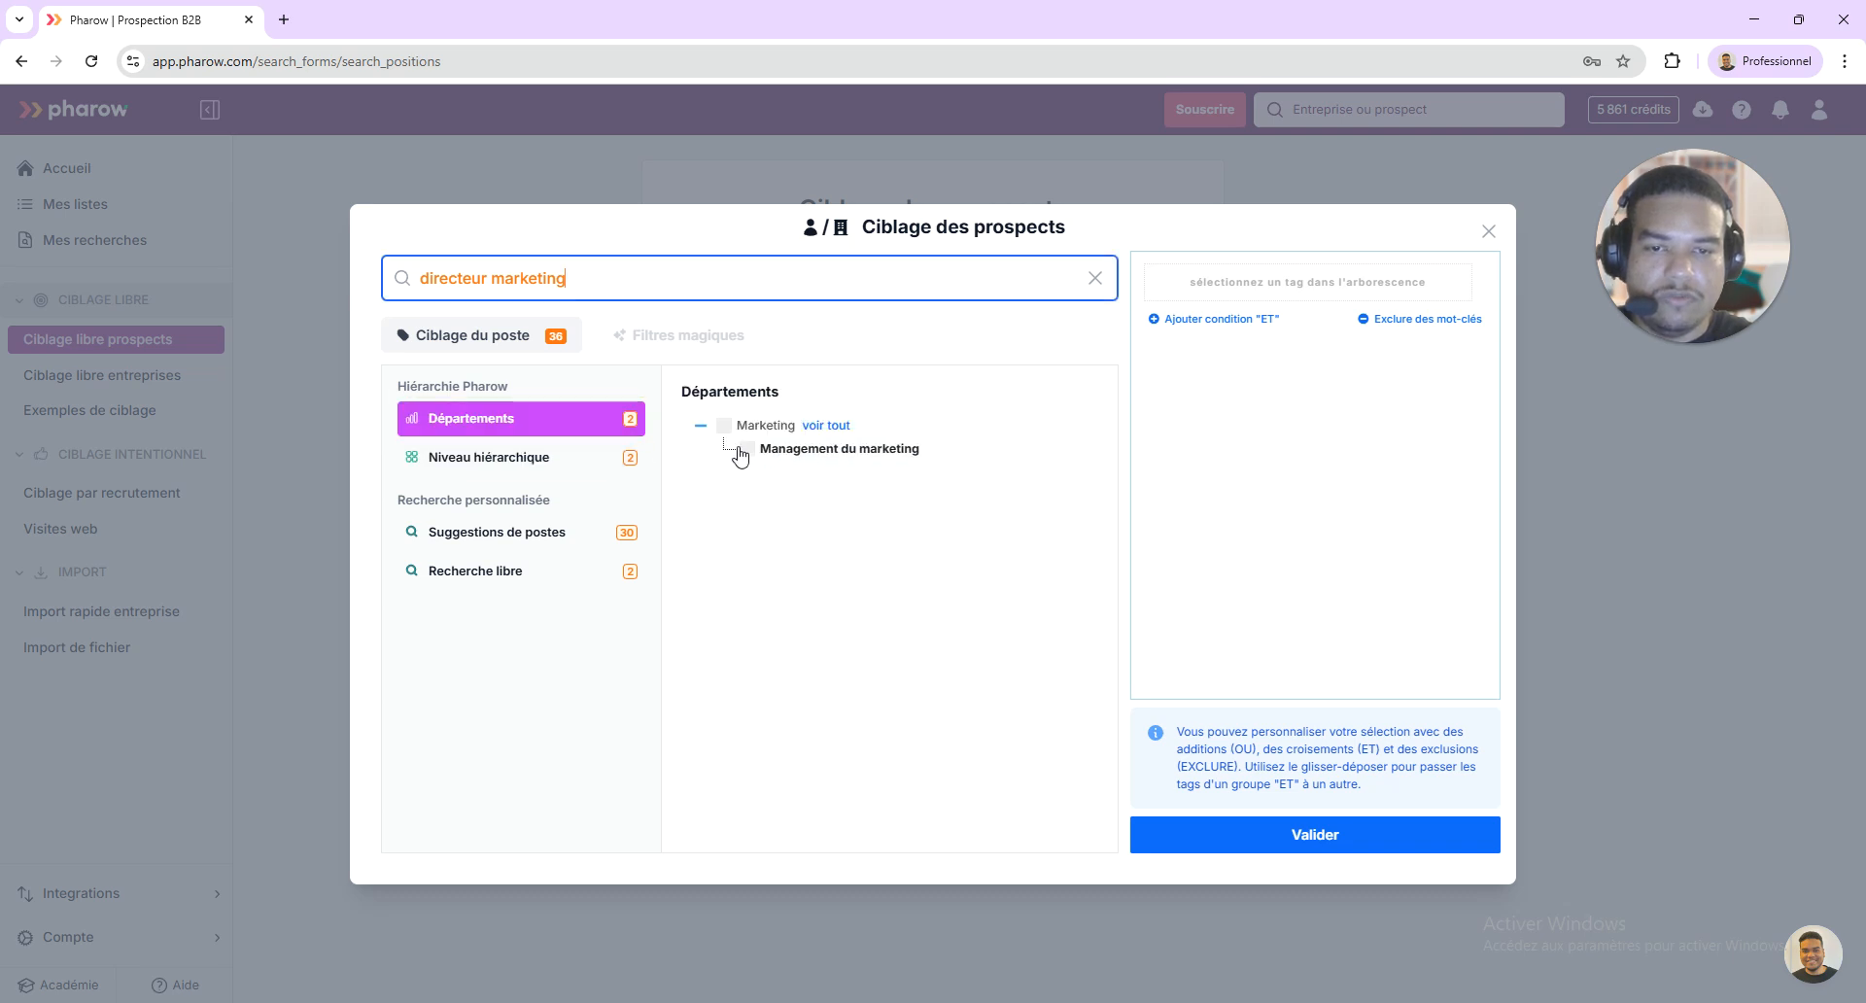
{"action": "left_click", "coordinate": [540, 541]}
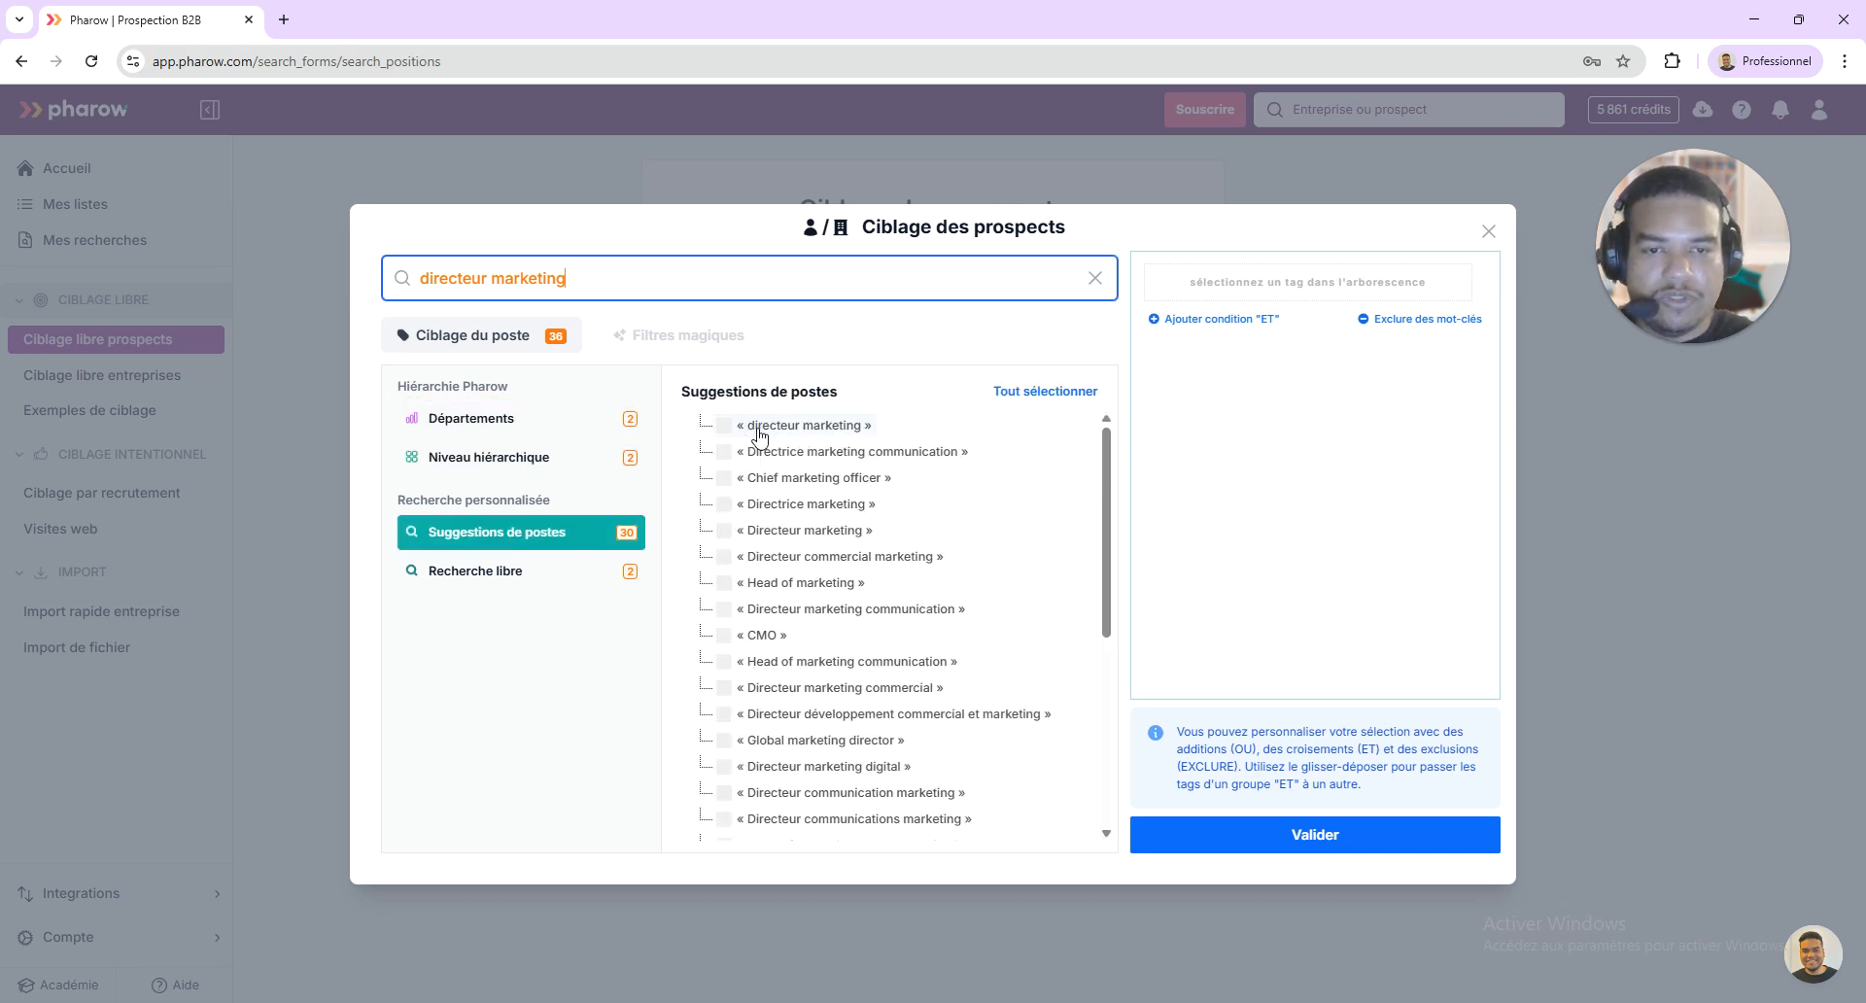
{"action": "scroll", "coordinate": [1069, 515], "scroll_direction": "down", "scroll_amount": 3}
{"action": "scroll", "coordinate": [1076, 522], "scroll_direction": "up", "scroll_amount": 3}
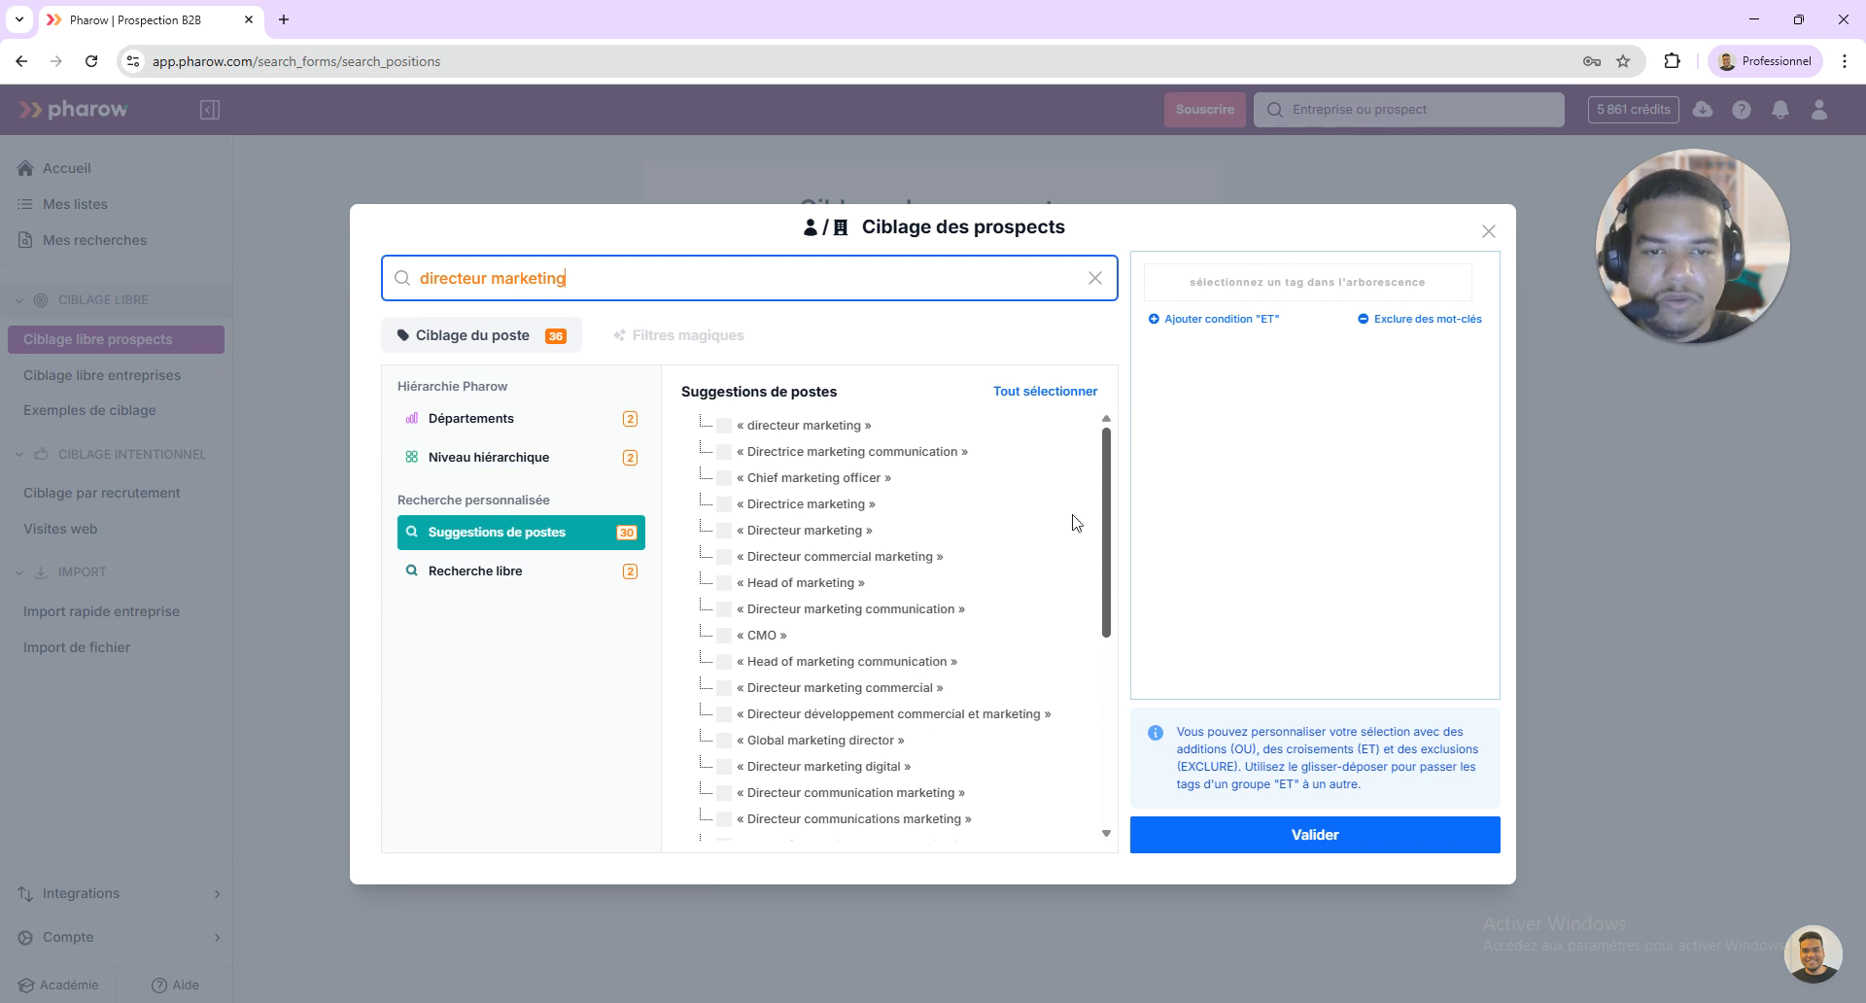
Select all suggested job titles, except « Directeur marketing commercial », « Head of marketing communication » and « Directeur marketing communication »
{"action": "left_click", "coordinate": [1020, 392]}
{"action": "scroll", "coordinate": [1481, 578], "scroll_direction": "up", "scroll_amount": 1}
{"action": "scroll", "coordinate": [1481, 578], "scroll_direction": "up", "scroll_amount": 1}
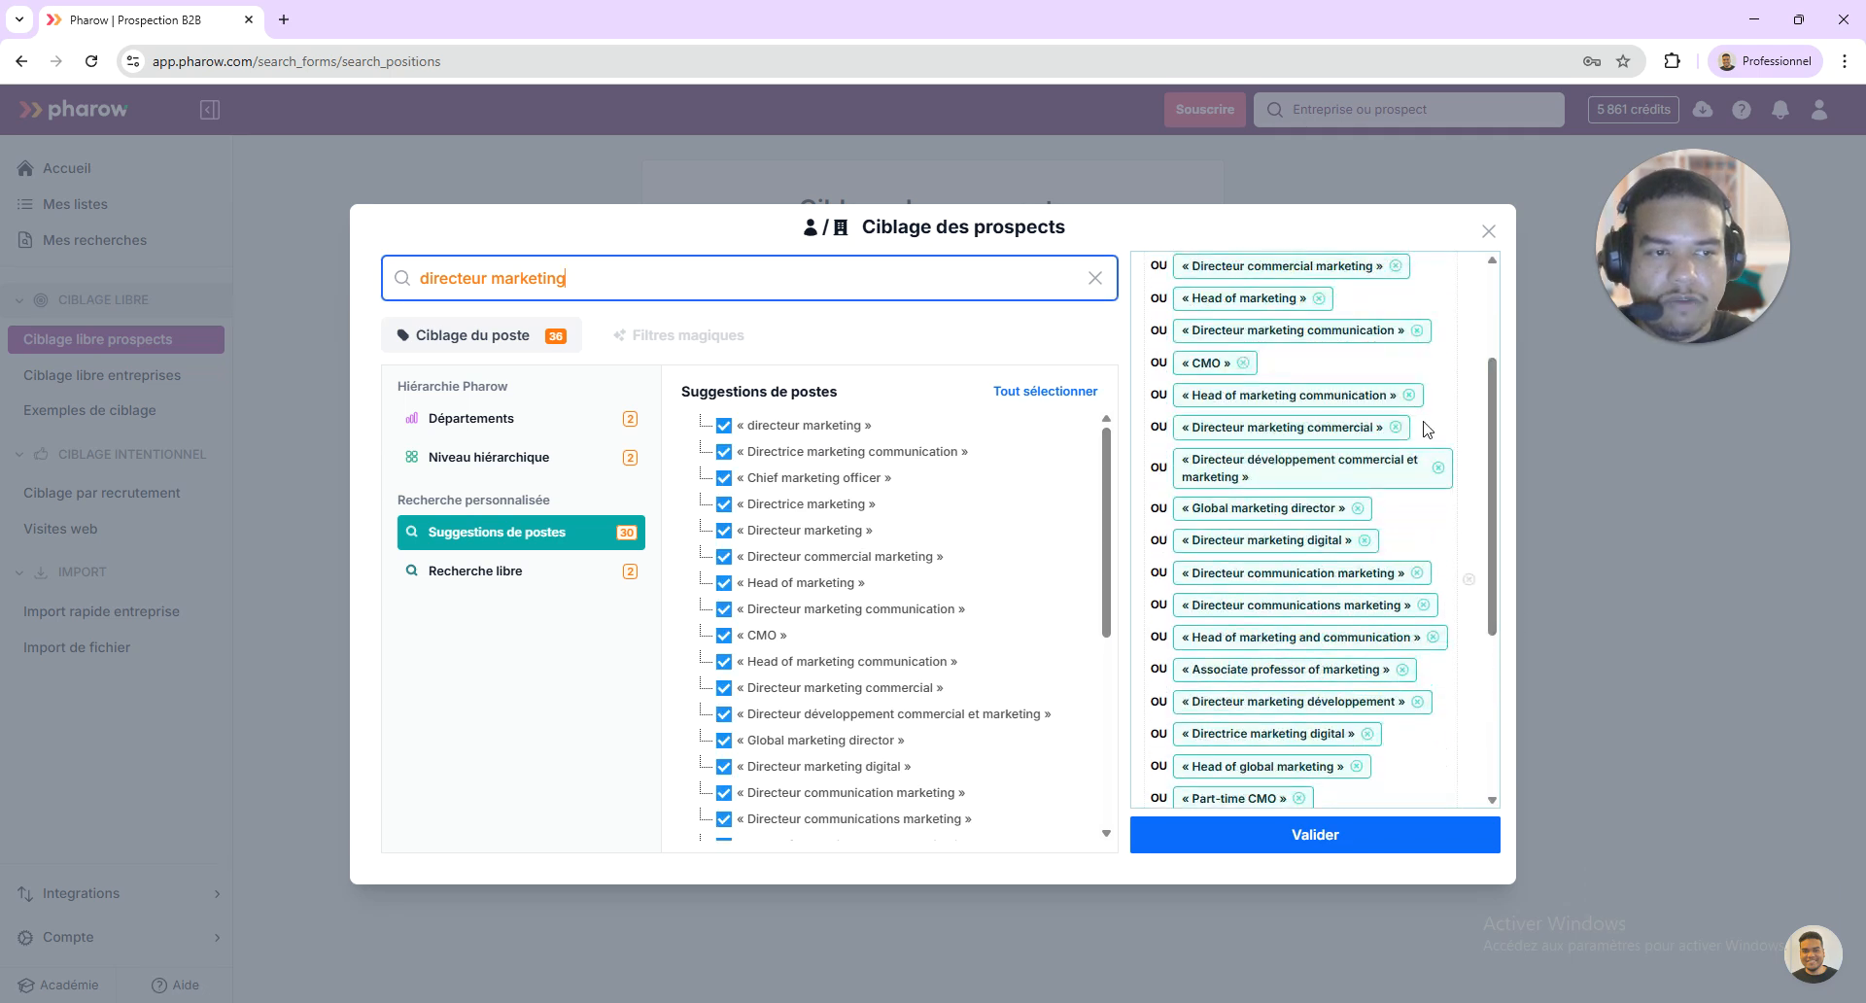
{"action": "left_click", "coordinate": [1404, 427]}
{"action": "left_click", "coordinate": [1400, 396]}
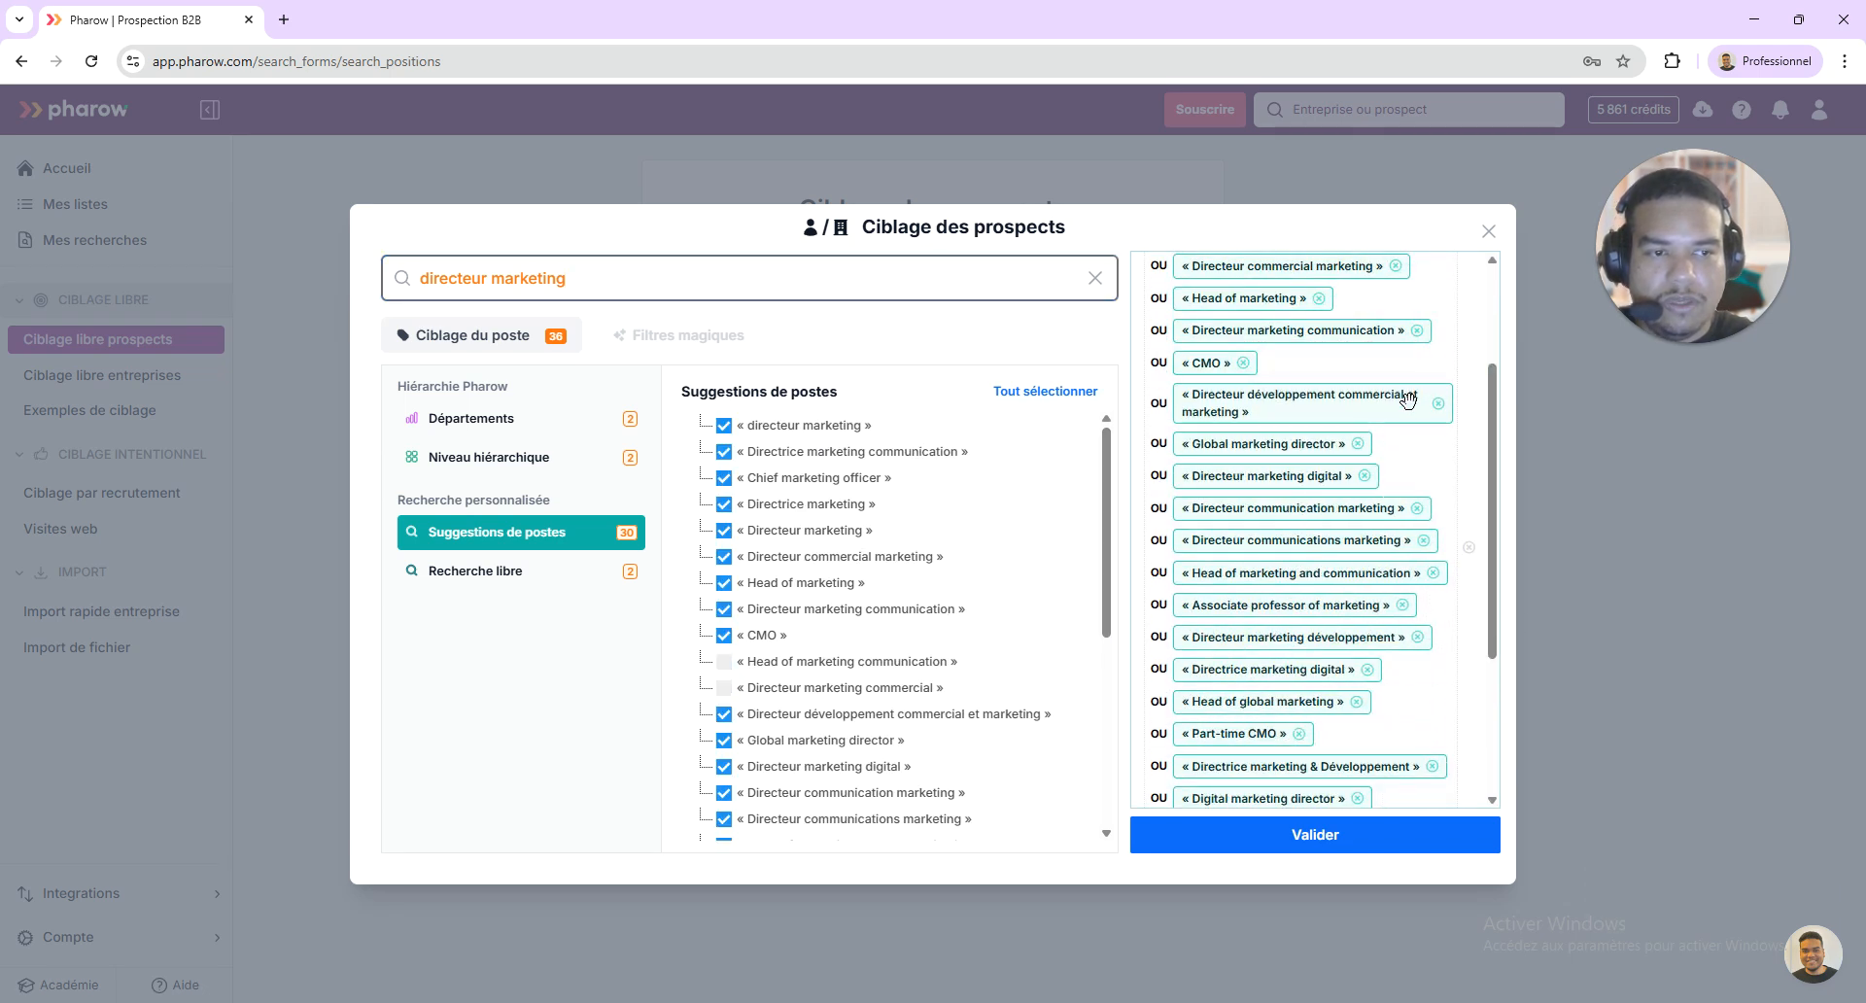
{"action": "left_click", "coordinate": [1418, 331]}
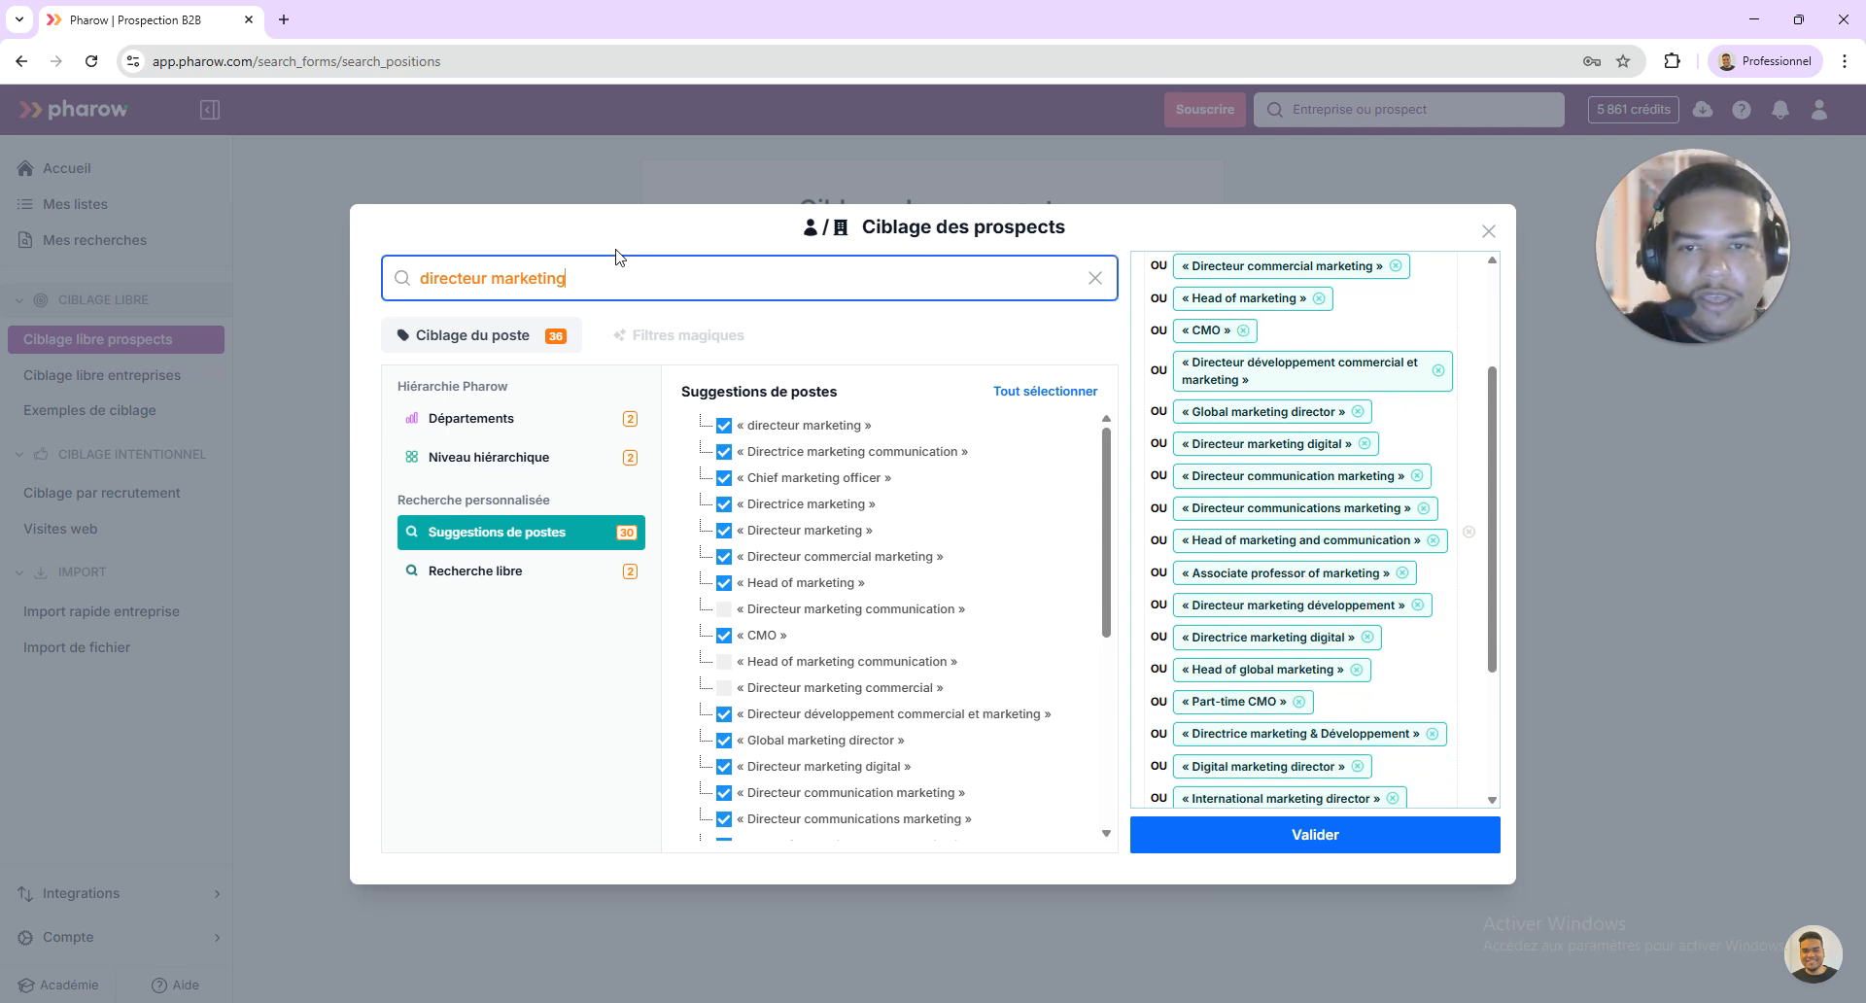
Search for "europe" and add the free-search condition for job titles containing that word
{"action": "left_click_drag", "start_coordinate": [603, 278], "coordinate": [402, 294]}
{"action": "type", "text": "europe"}
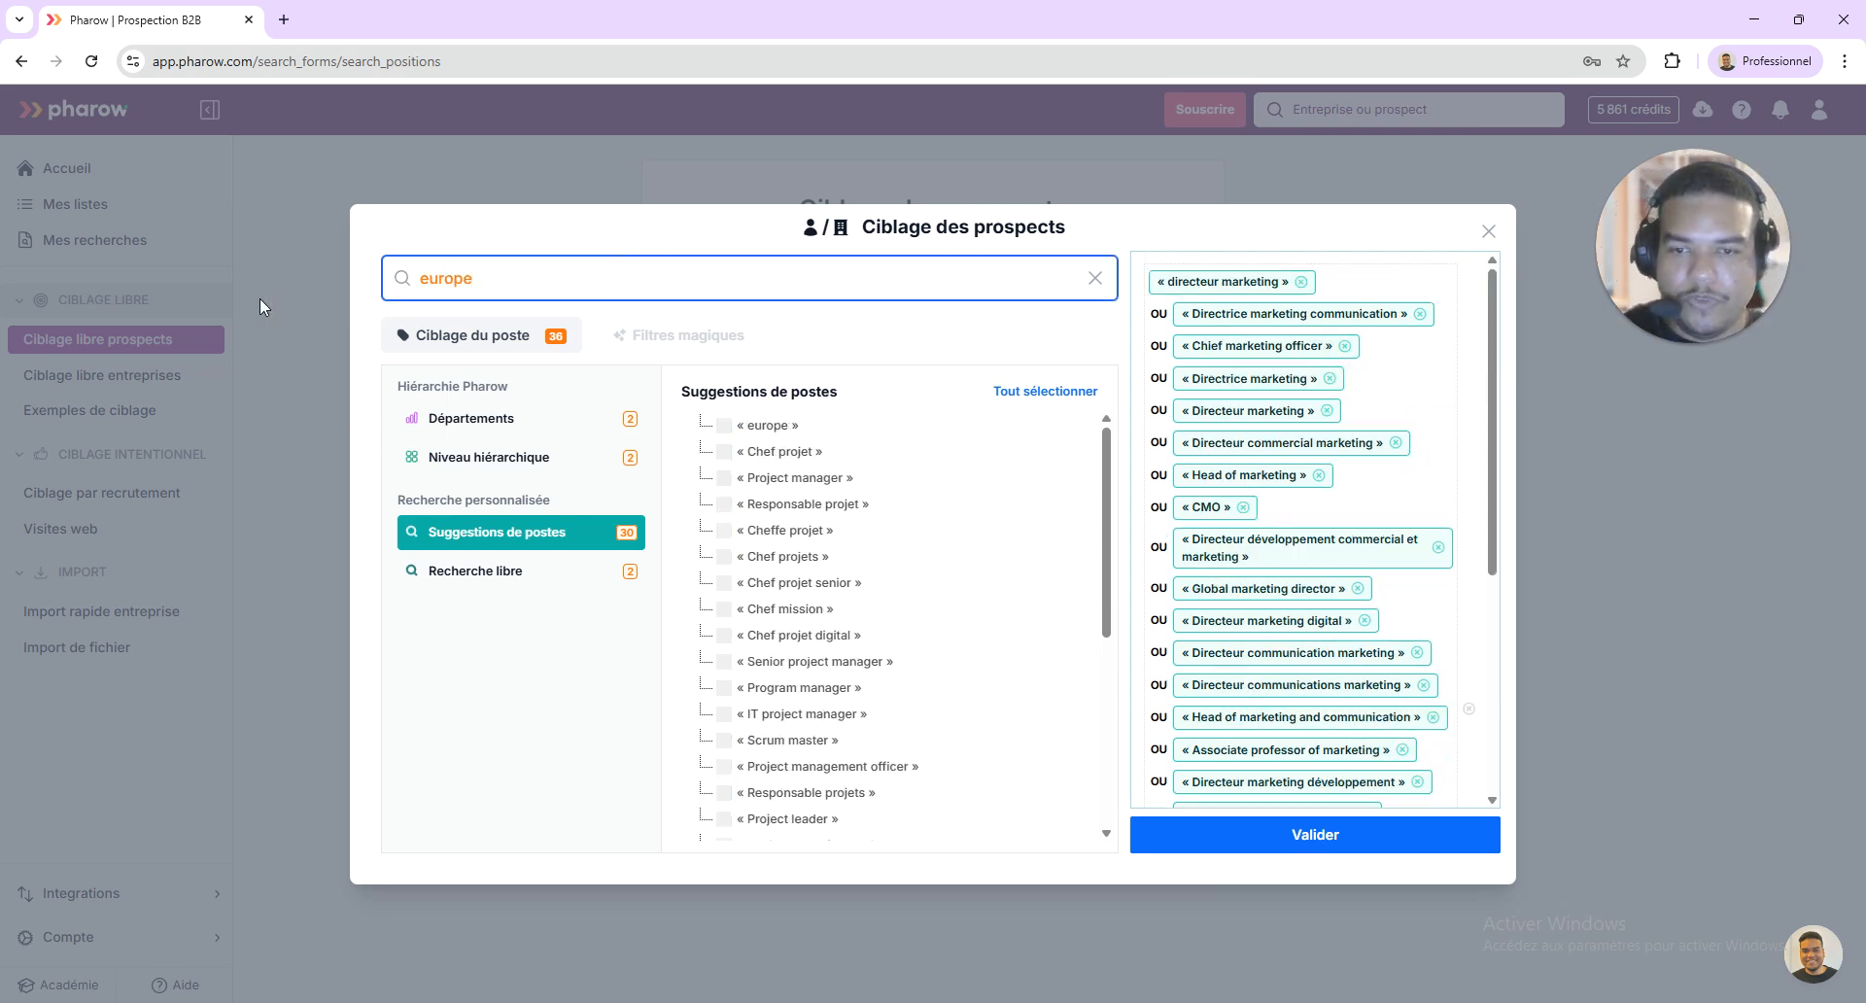
{"action": "left_click", "coordinate": [544, 571]}
{"action": "left_click", "coordinate": [750, 428]}
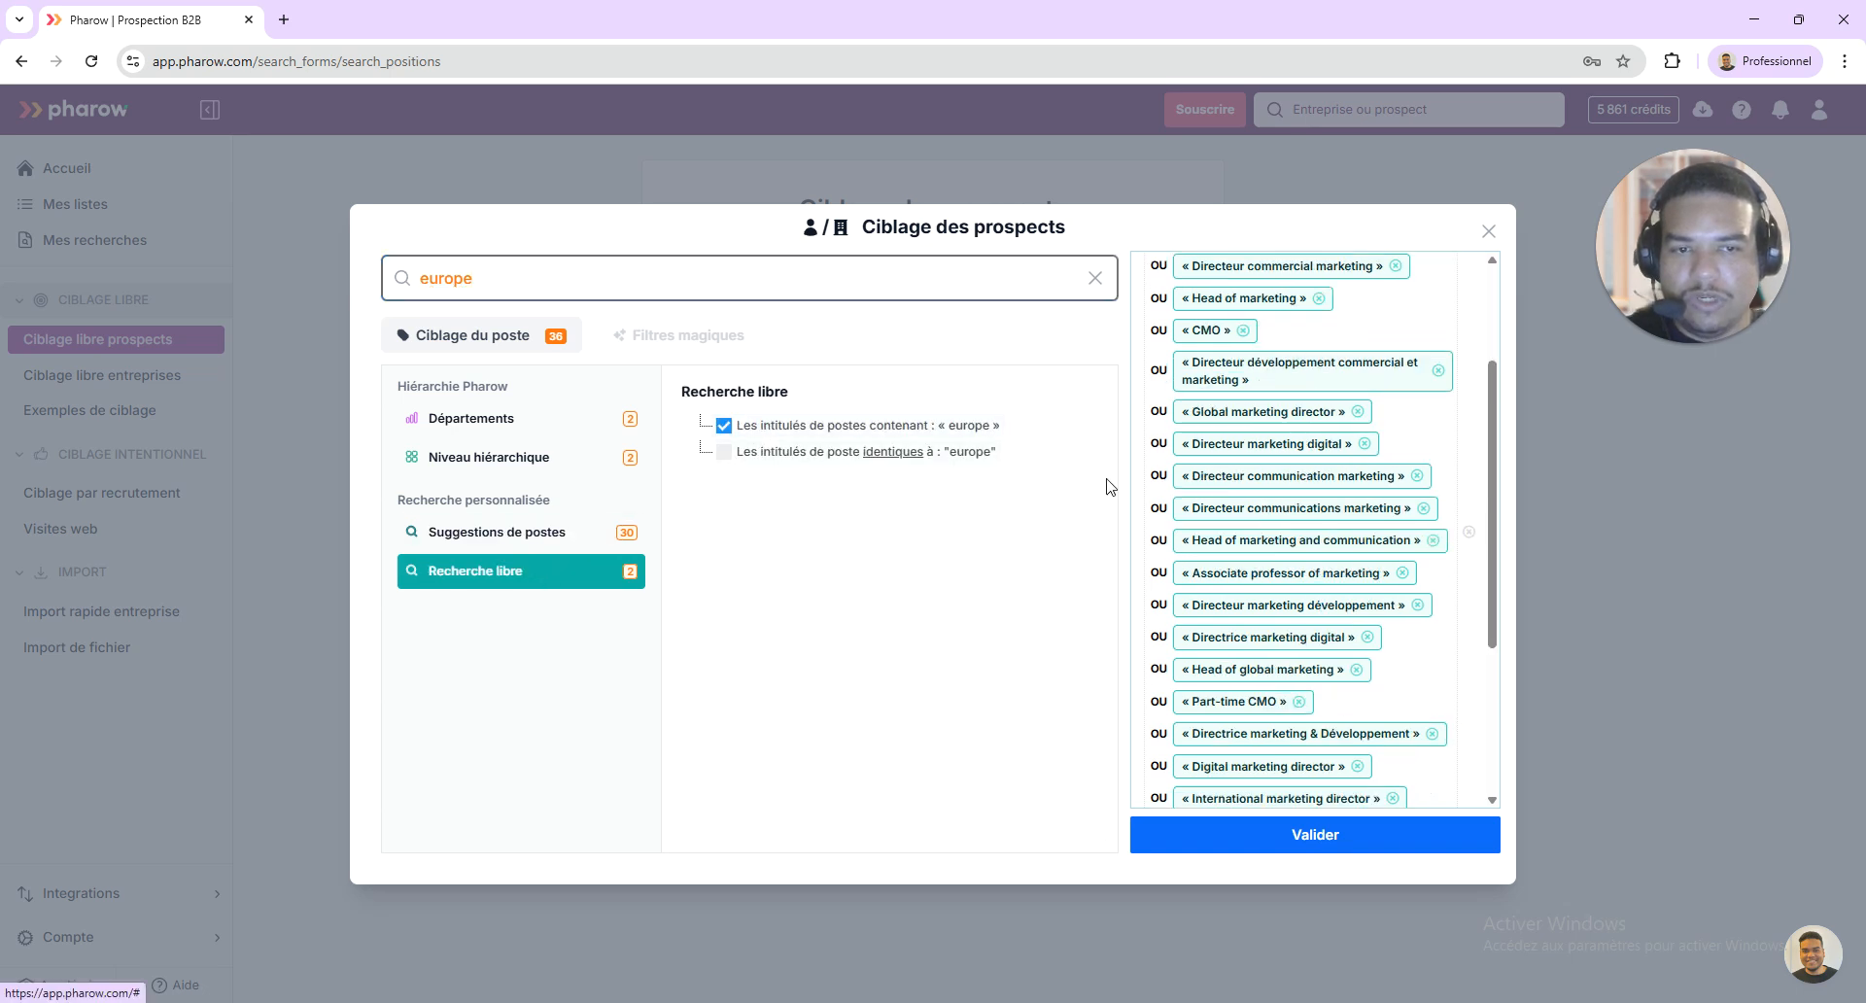
Replace the empty ET condition with an exclusion group and move the « europe » tag into it
{"action": "scroll", "coordinate": [1487, 646], "scroll_direction": "down", "scroll_amount": 1}
{"action": "scroll", "coordinate": [1487, 646], "scroll_direction": "down", "scroll_amount": 3}
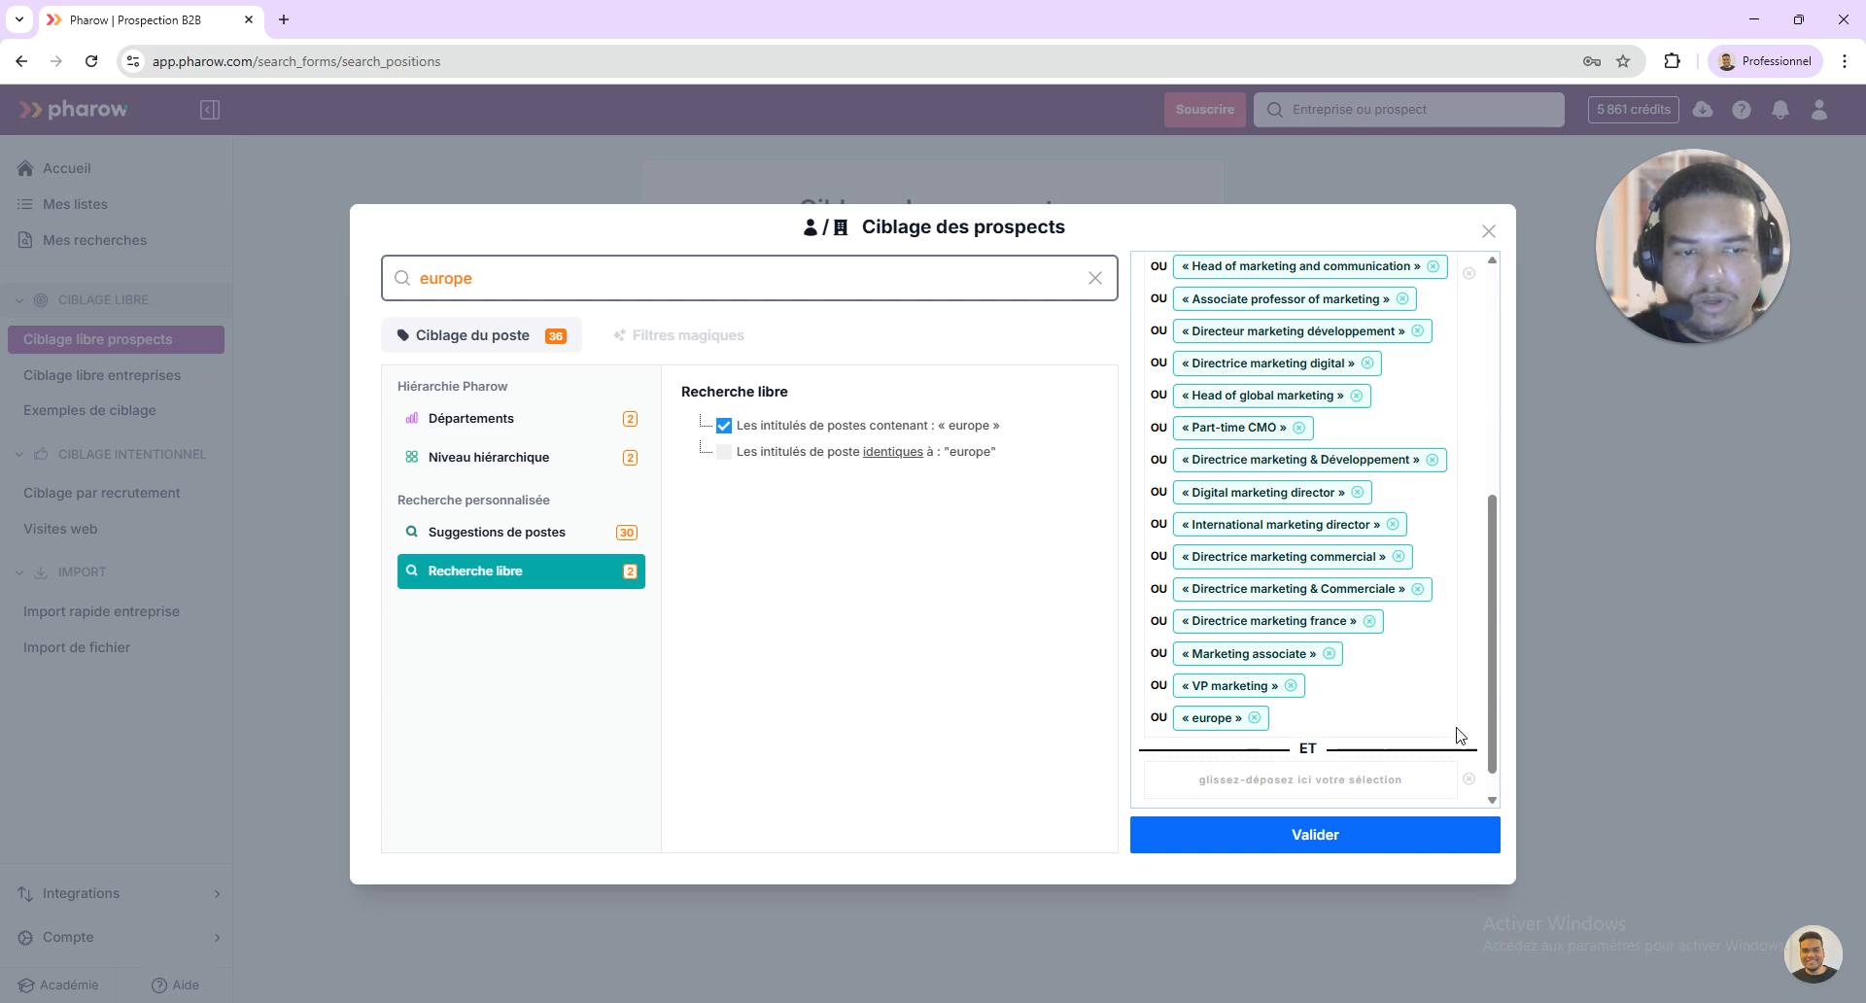
{"action": "left_click", "coordinate": [1469, 778]}
{"action": "left_click", "coordinate": [1425, 794]}
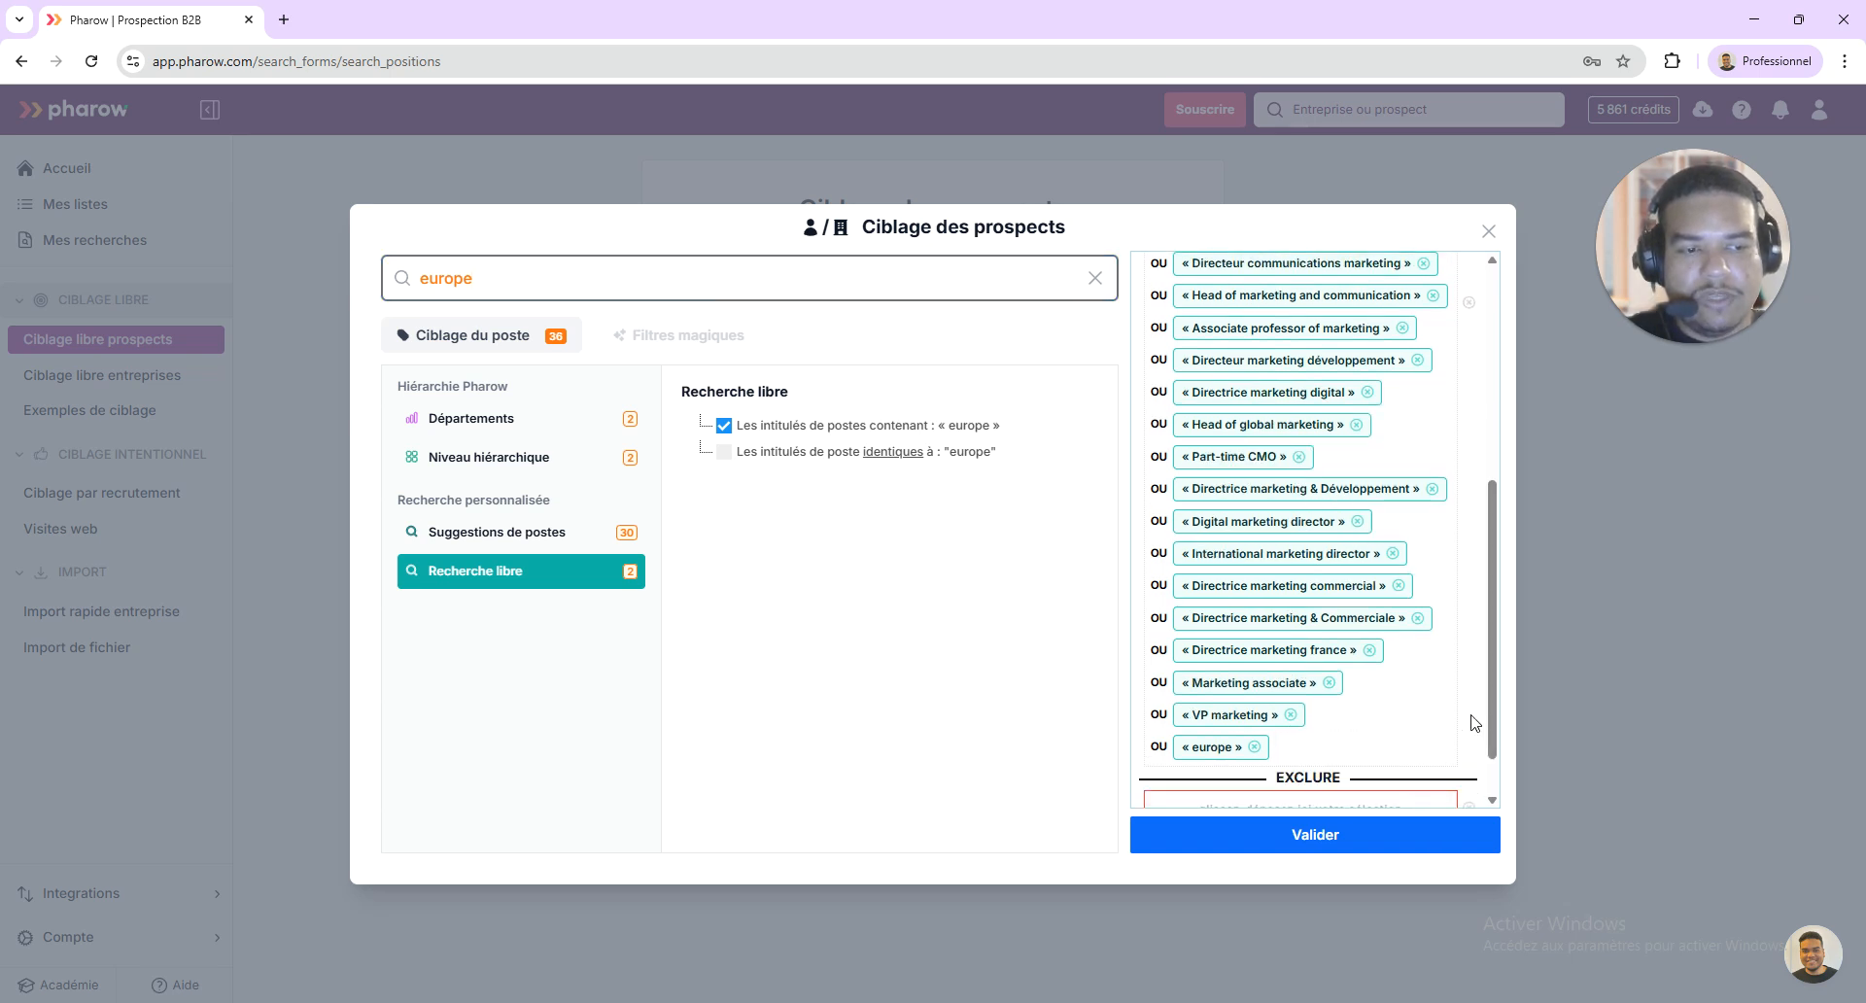
{"action": "scroll", "coordinate": [1489, 725], "scroll_direction": "down", "scroll_amount": 1}
{"action": "left_click_drag", "start_coordinate": [1226, 686], "coordinate": [1259, 750]}
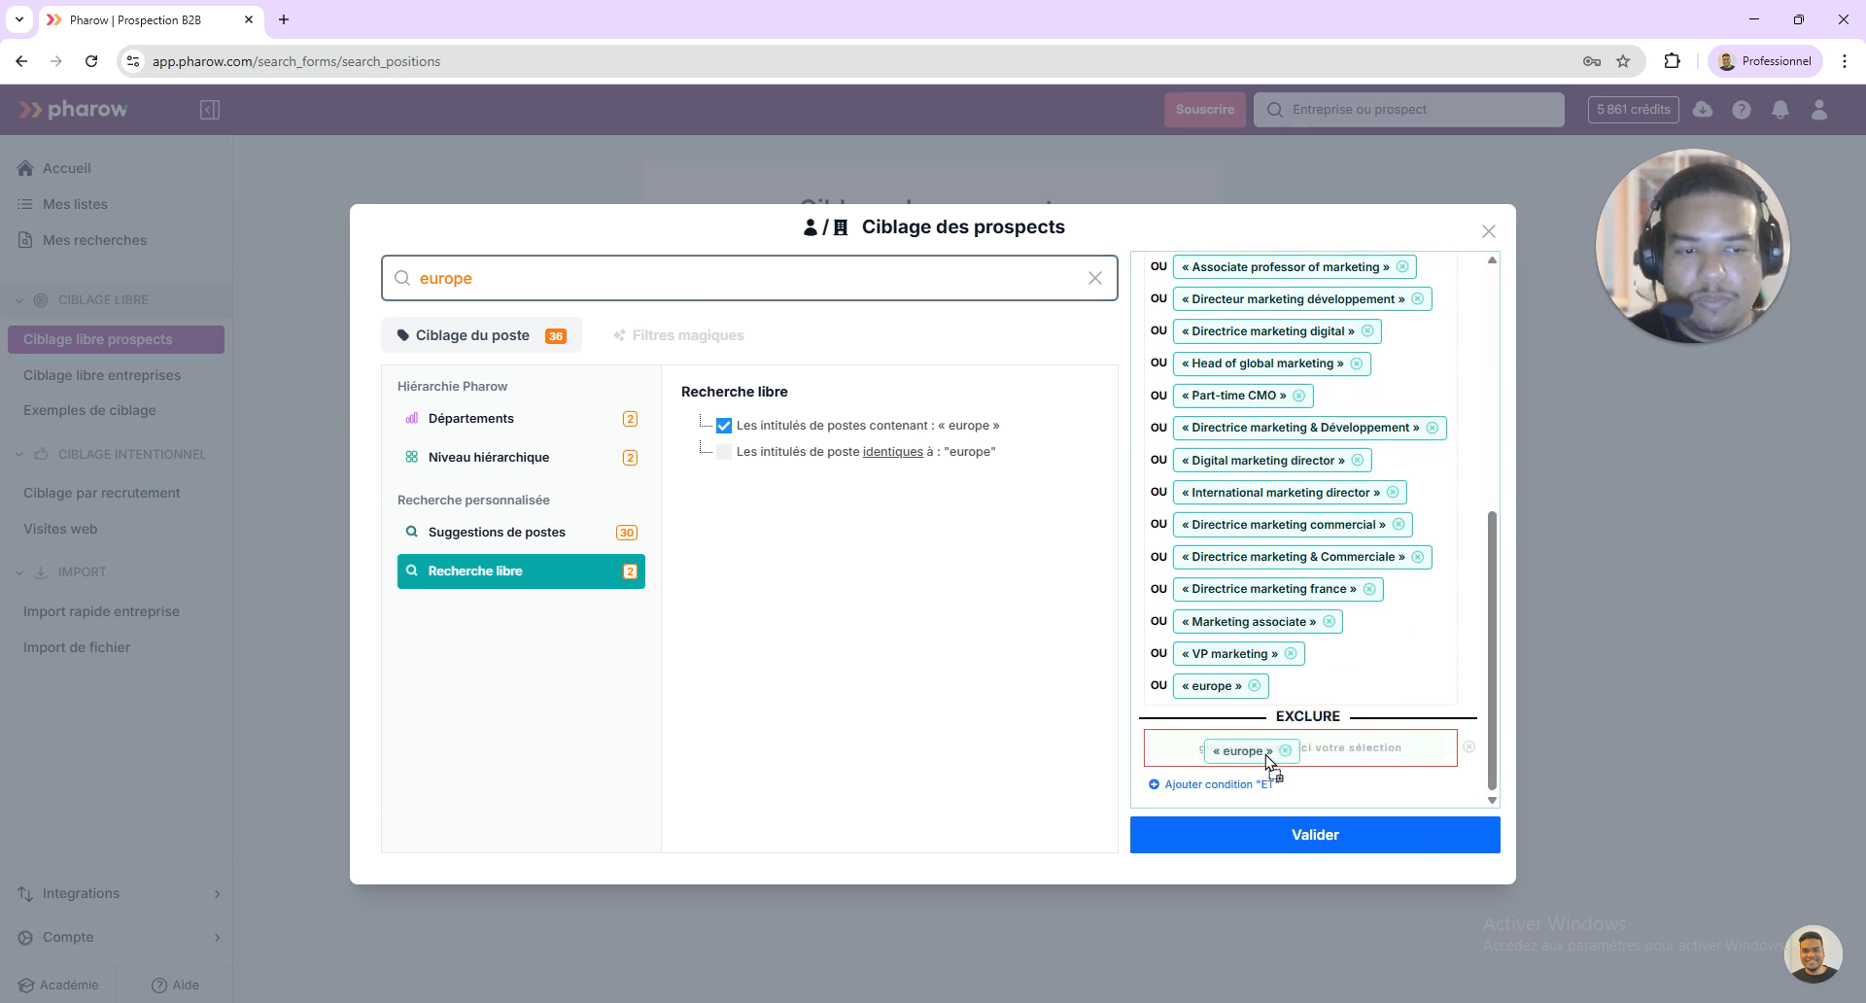
Remove the exclusion group and the whole group of selected job titles
{"action": "left_click", "coordinate": [1469, 748]}
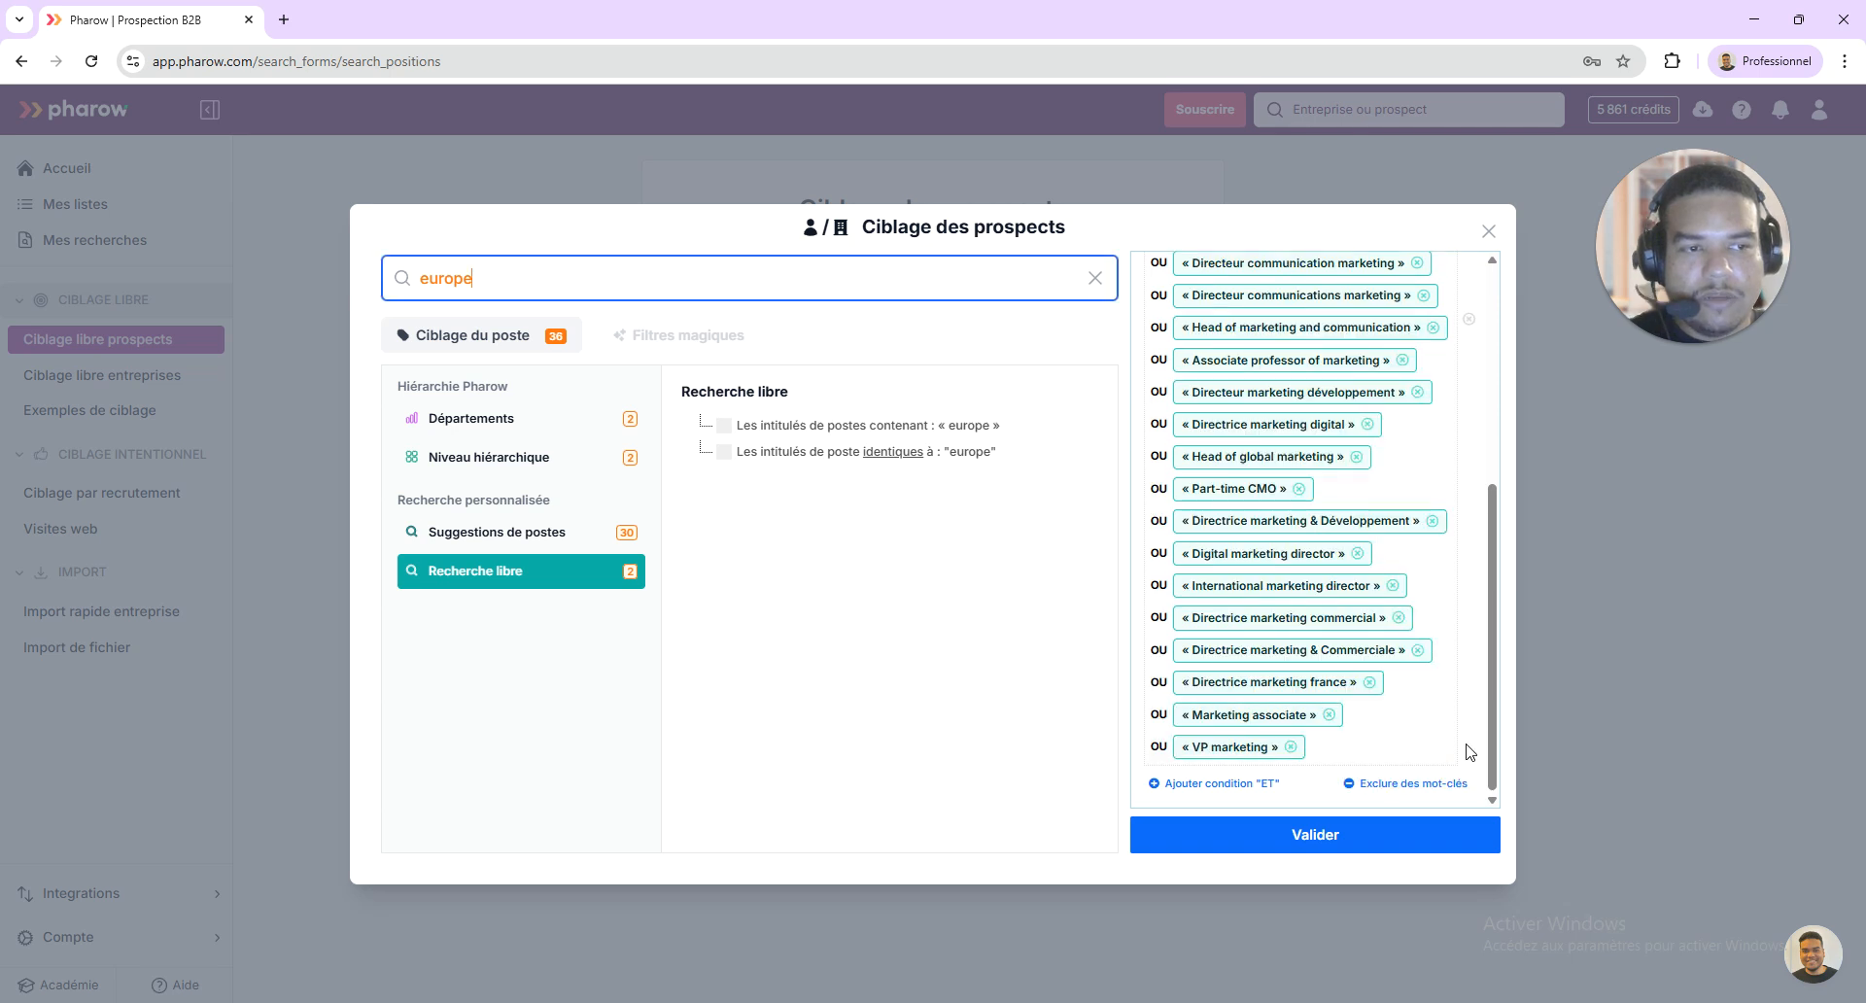
{"action": "left_click", "coordinate": [1468, 319]}
Search the departments for "directeur marketing" in place of "europe"
{"action": "left_click", "coordinate": [538, 419]}
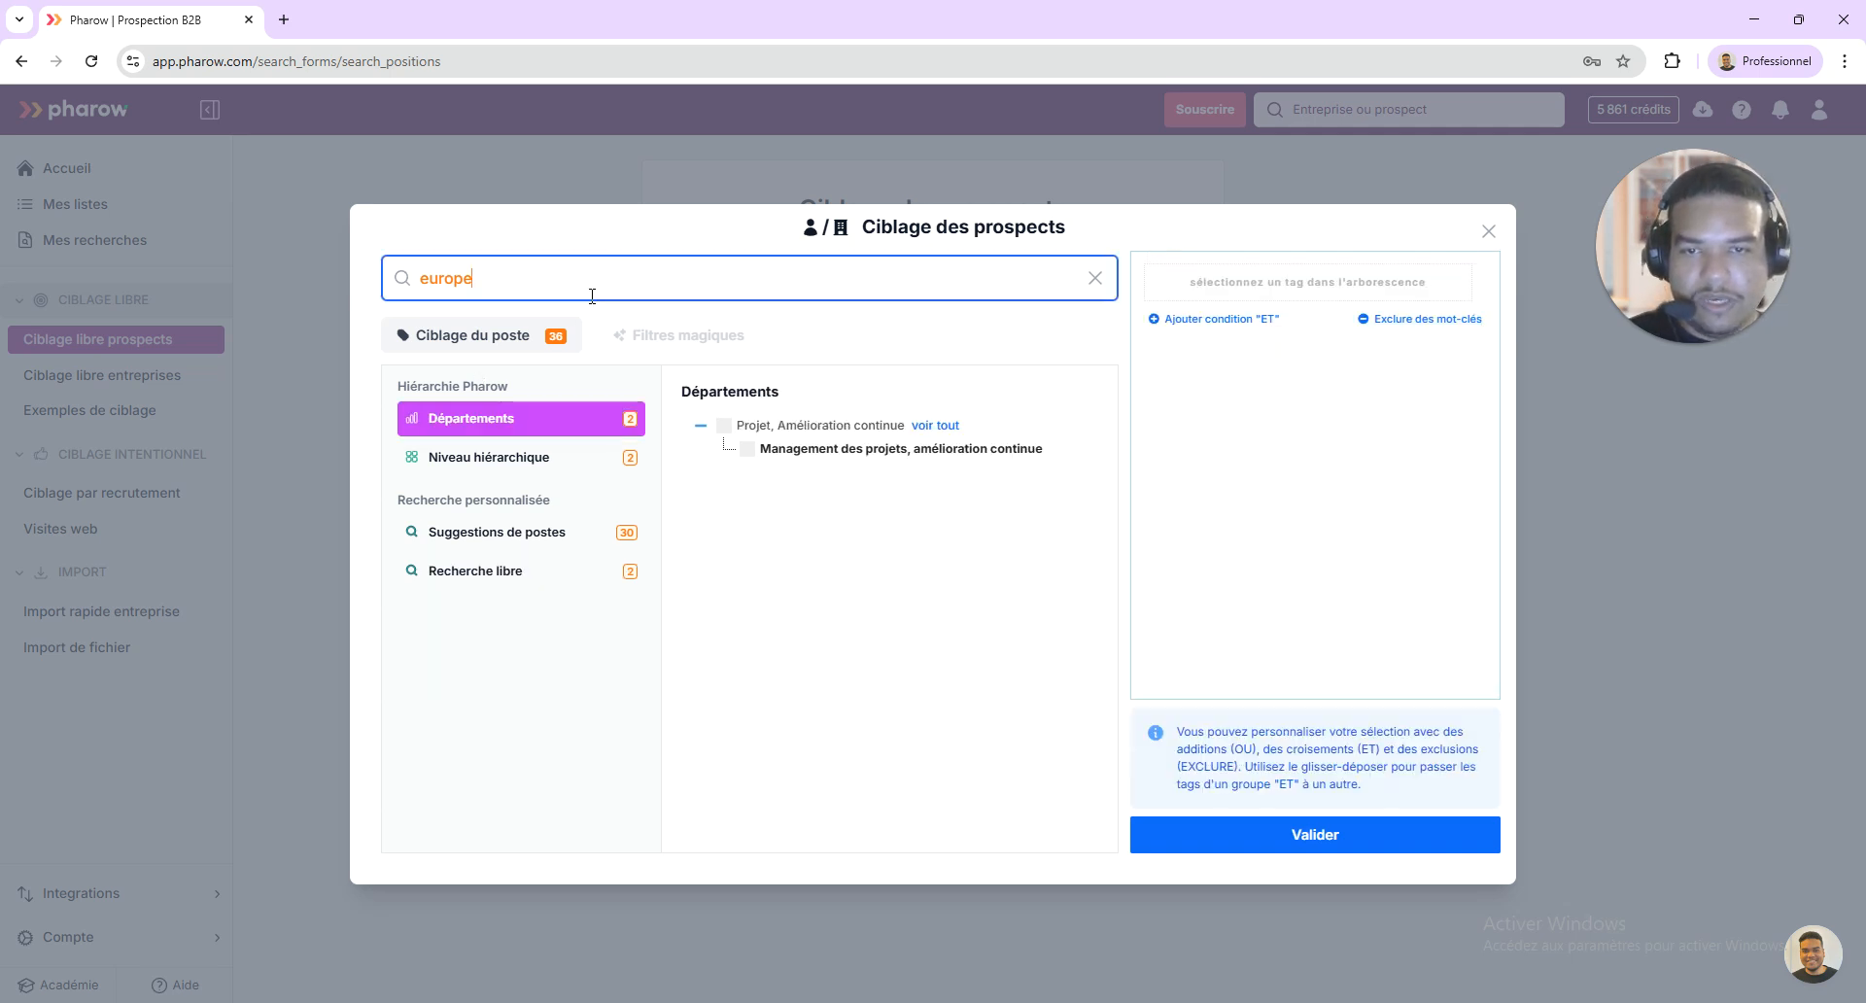
{"action": "left_click_drag", "start_coordinate": [595, 290], "coordinate": [237, 259]}
{"action": "type", "text": "directeur maj"}
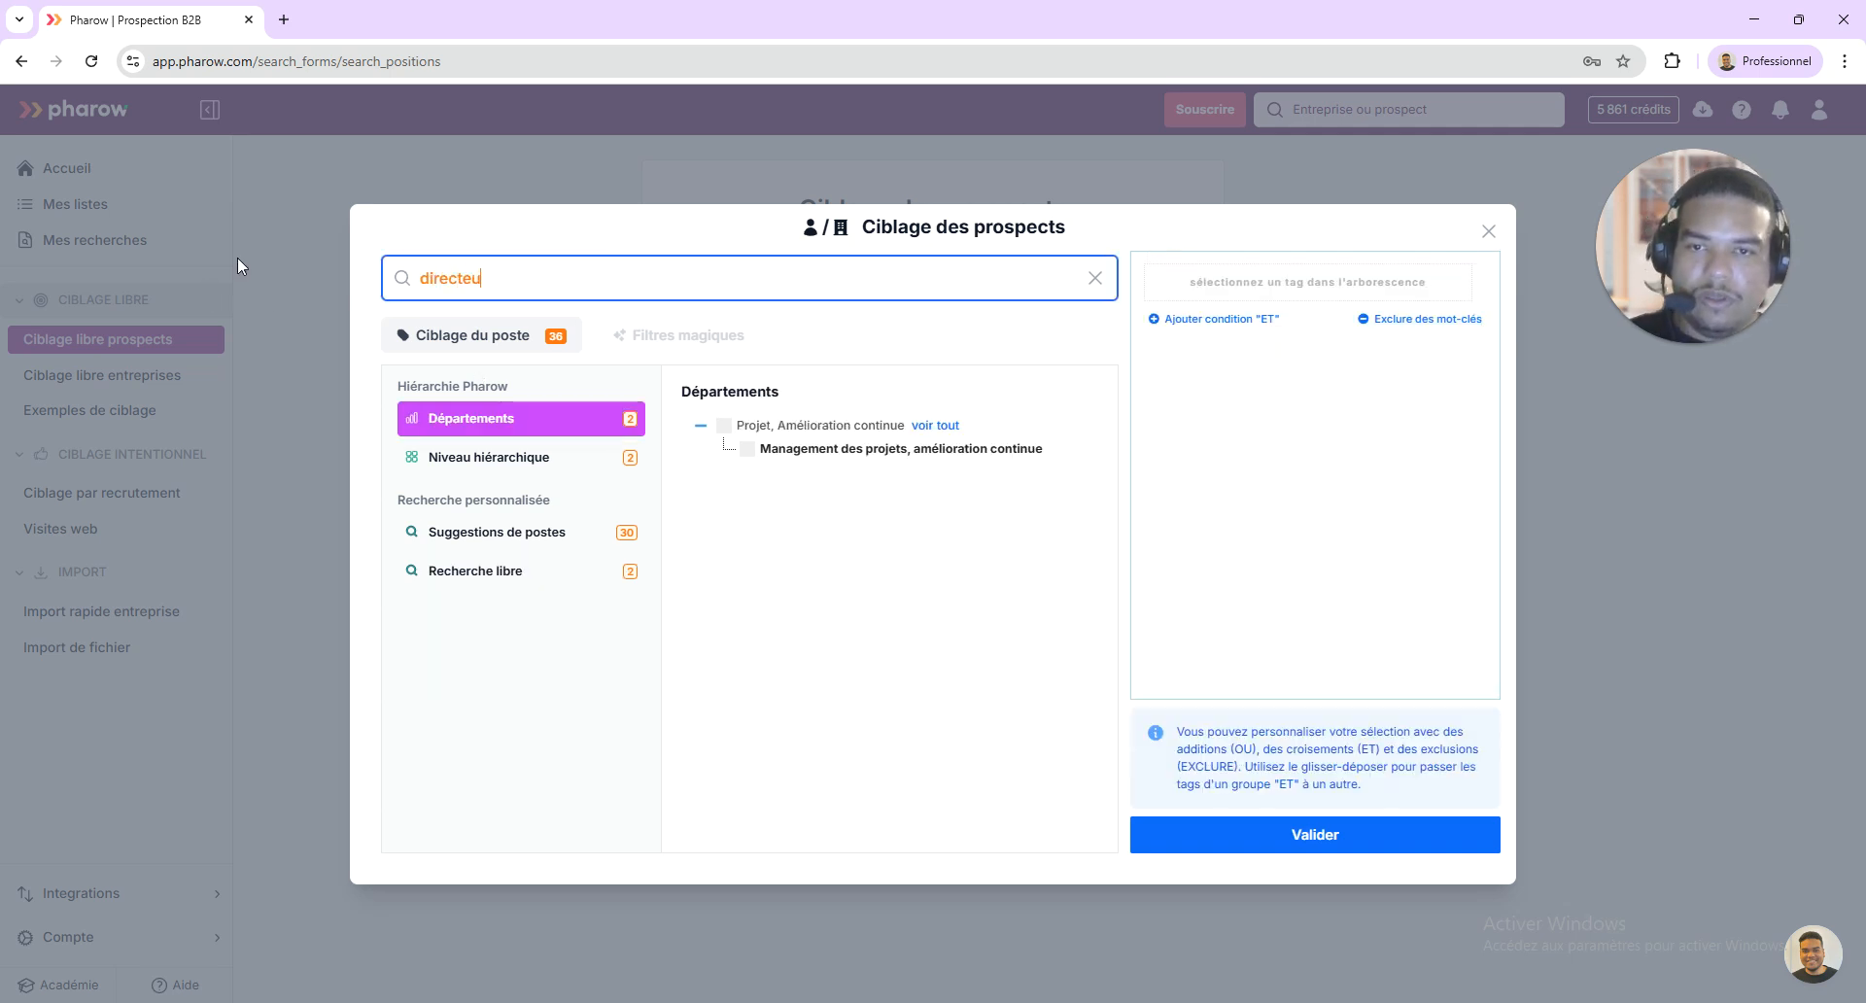
{"action": "key", "text": "BackSpace"}
{"action": "type", "text": "rketing"}
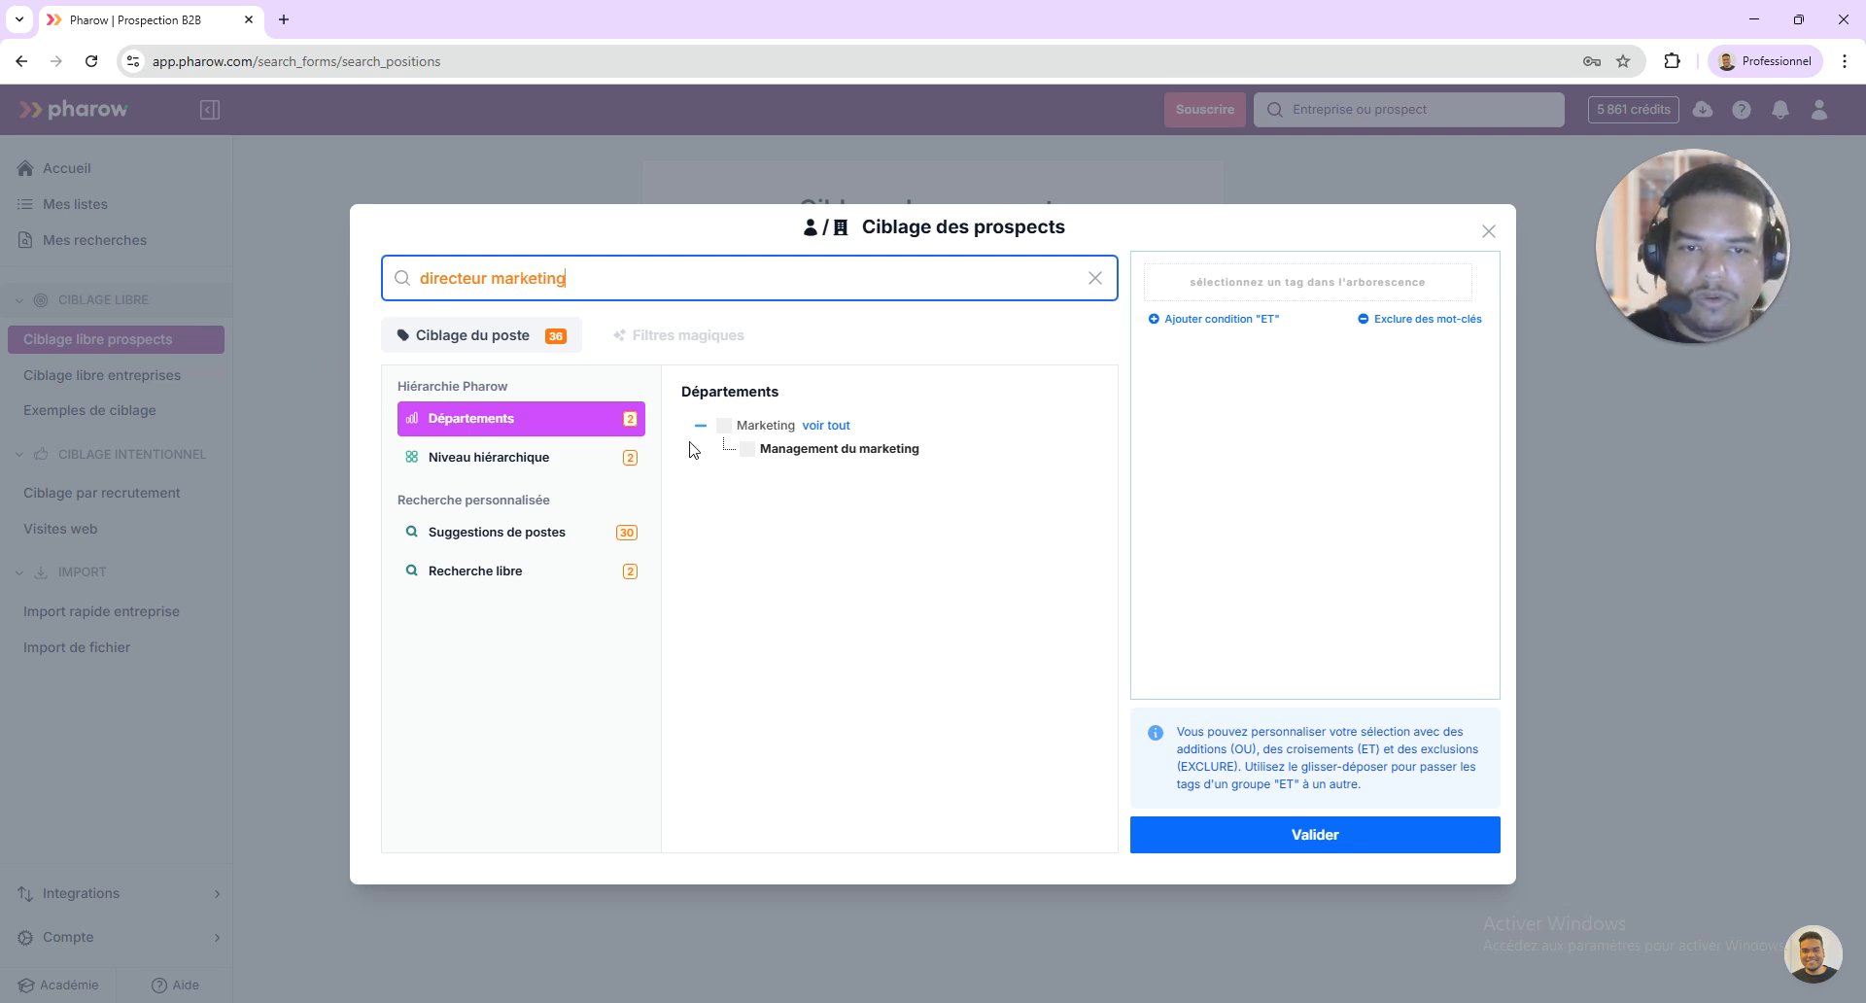
Target the Marketing department combined with the Directeurs hierarchical level, and clear the search text
{"action": "left_click", "coordinate": [724, 425]}
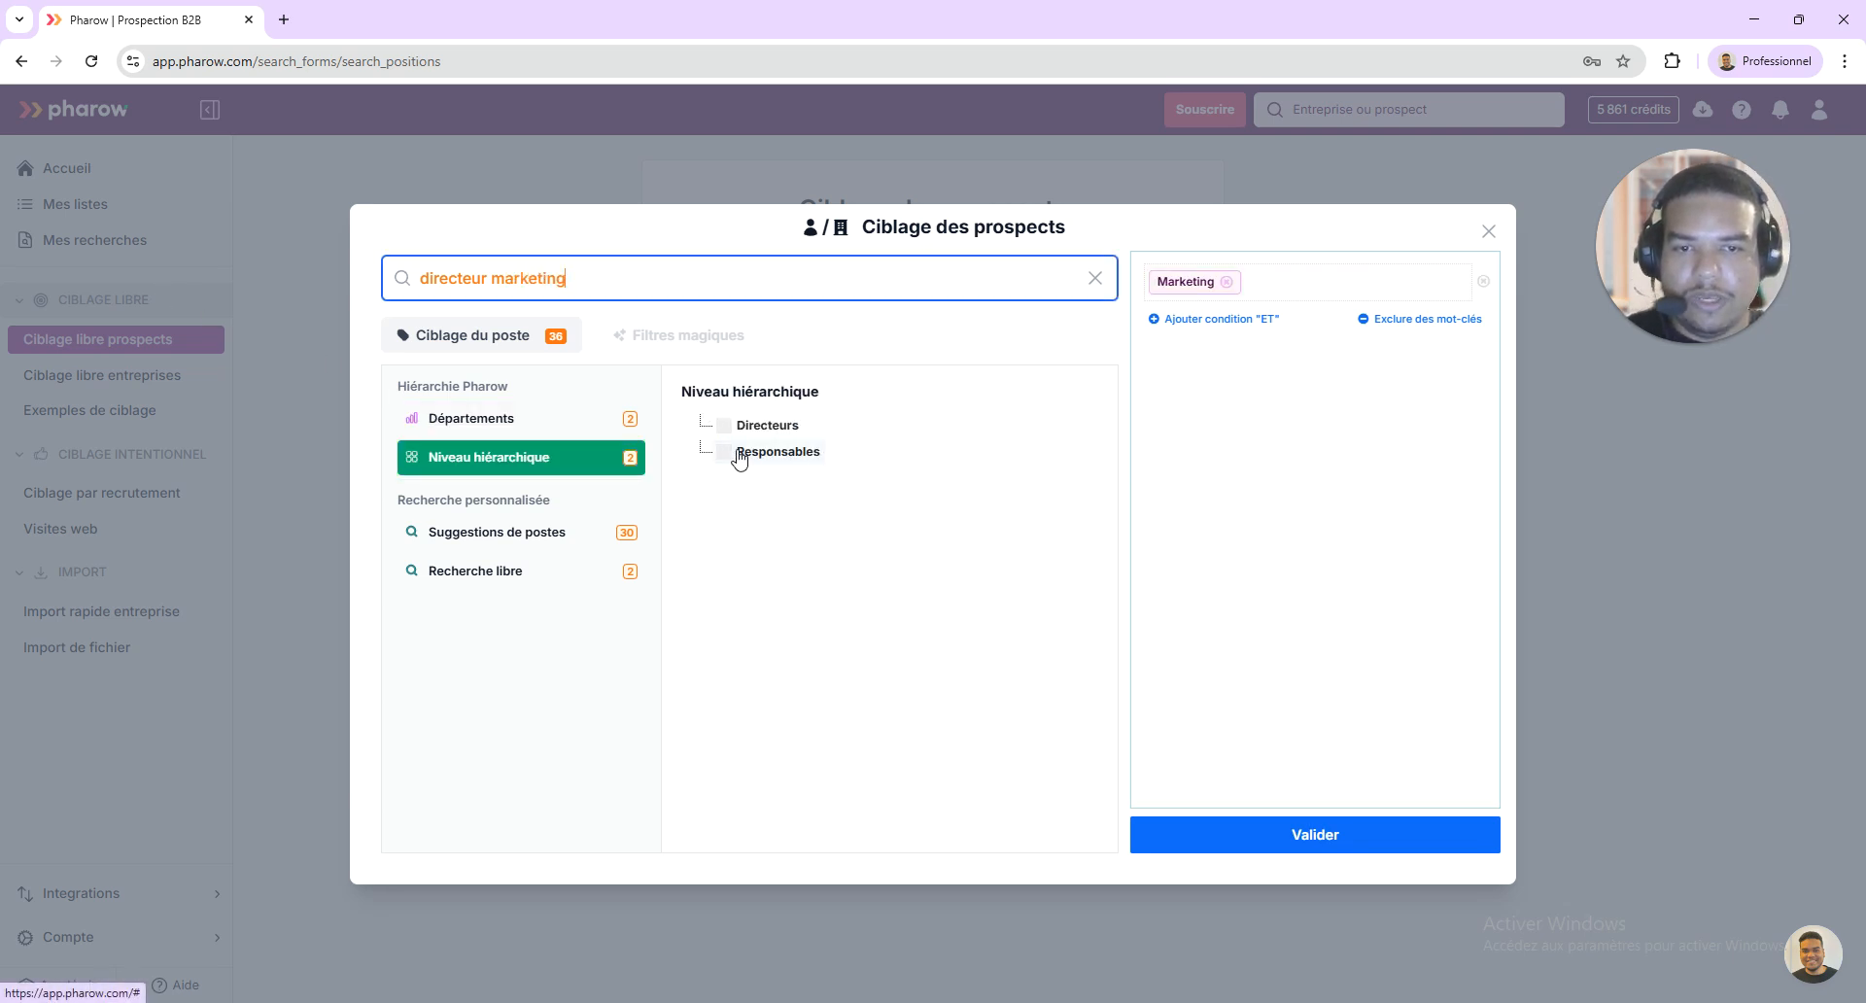
{"action": "left_click", "coordinate": [724, 424]}
{"action": "left_click", "coordinate": [1095, 278]}
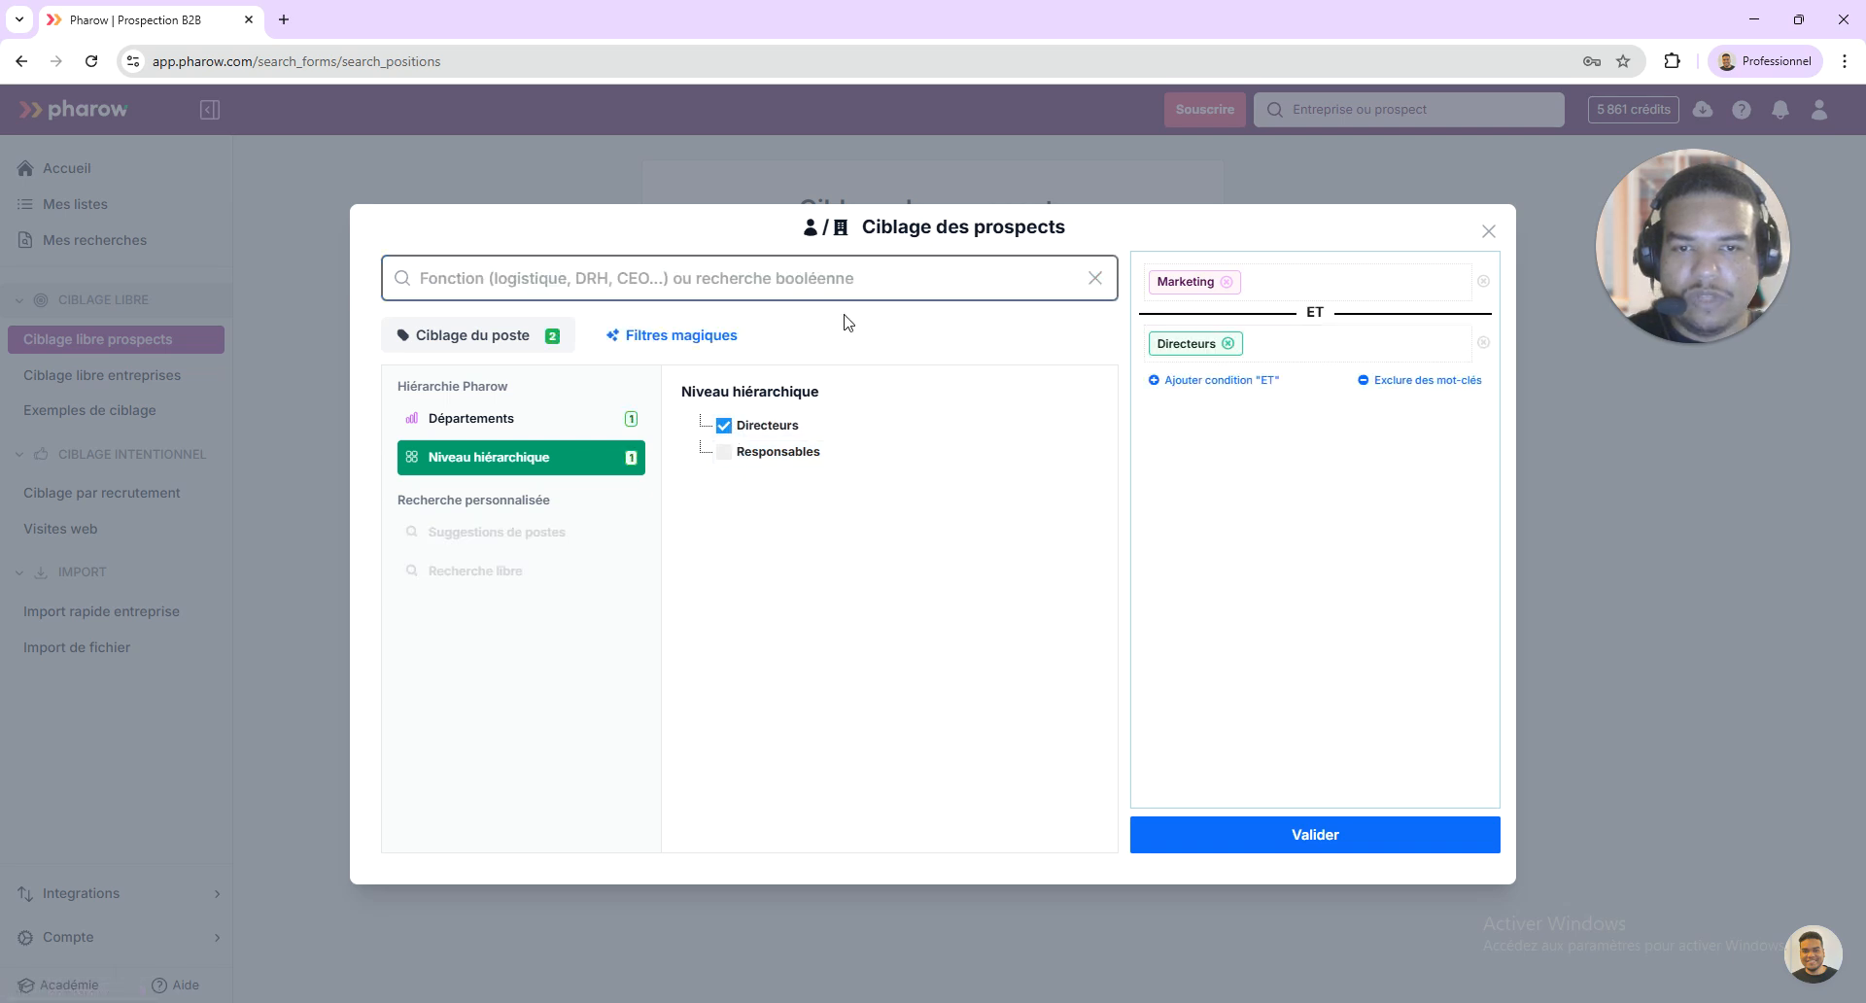
Add the magic filter "Changement d'entreprise récent (< 6 mois)" and validate the prospect targeting
{"action": "left_click", "coordinate": [647, 345]}
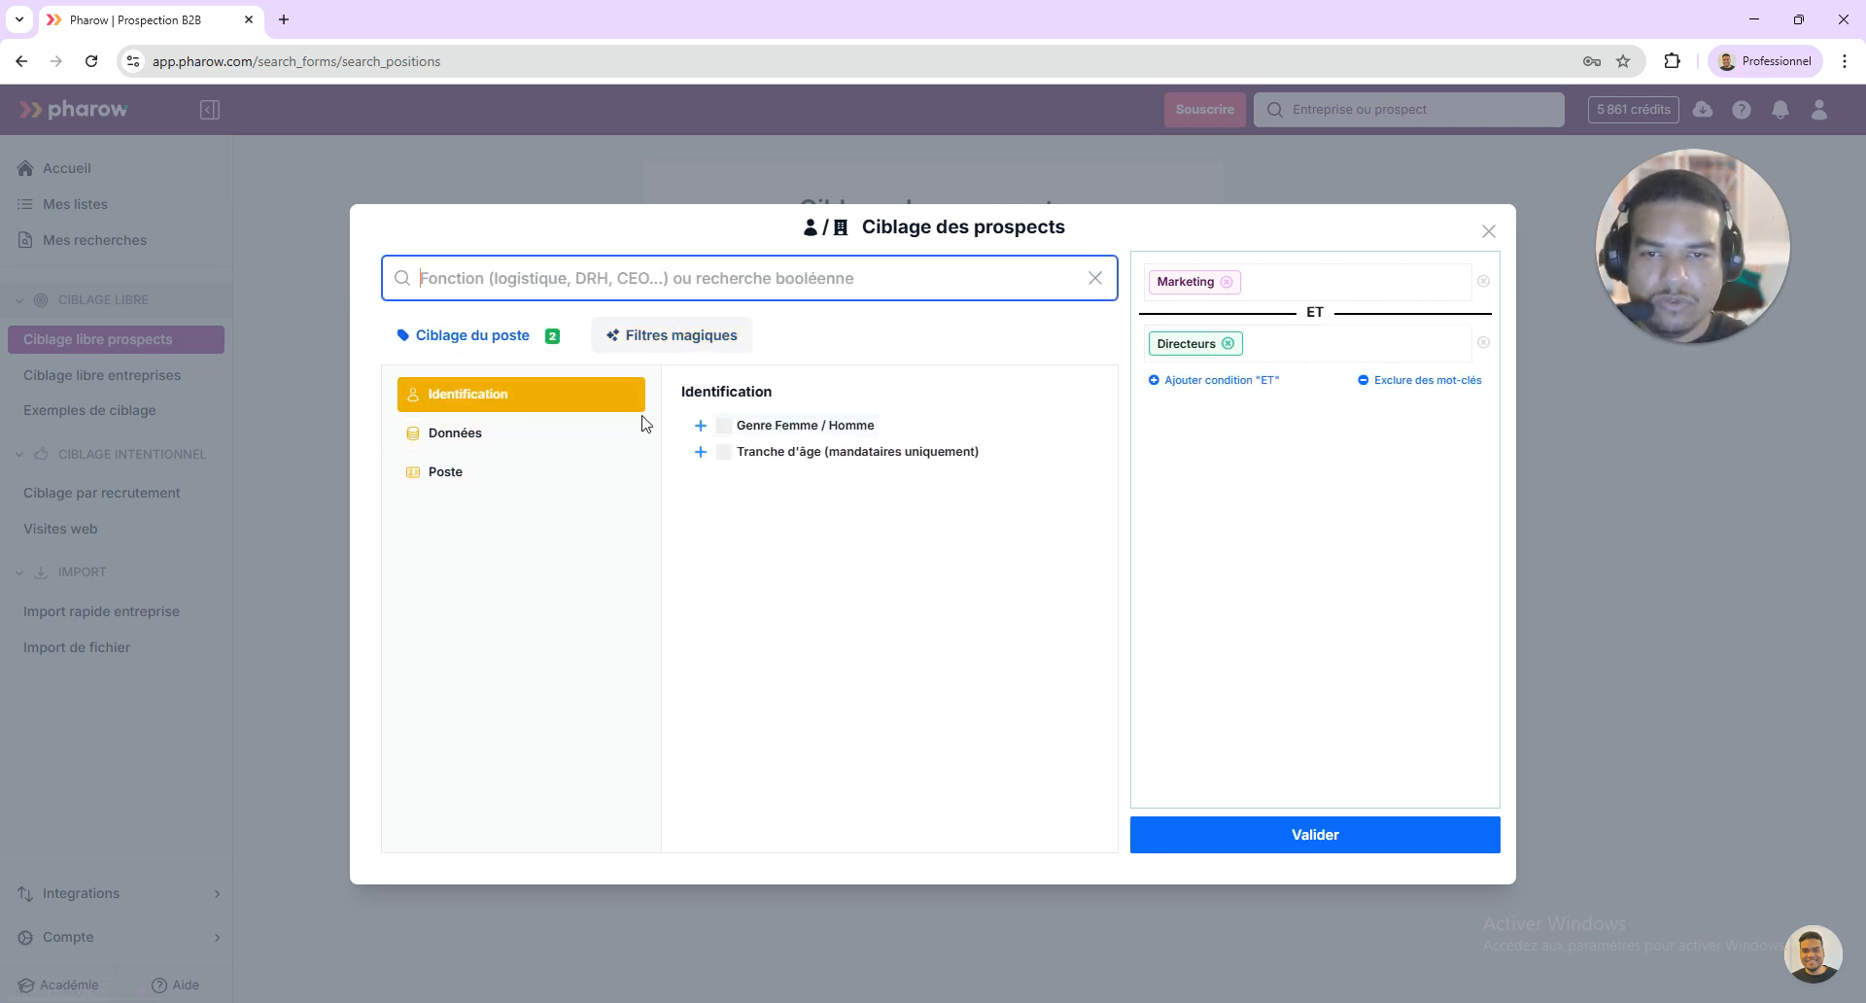
{"action": "left_click", "coordinate": [471, 434]}
{"action": "left_click", "coordinate": [700, 426]}
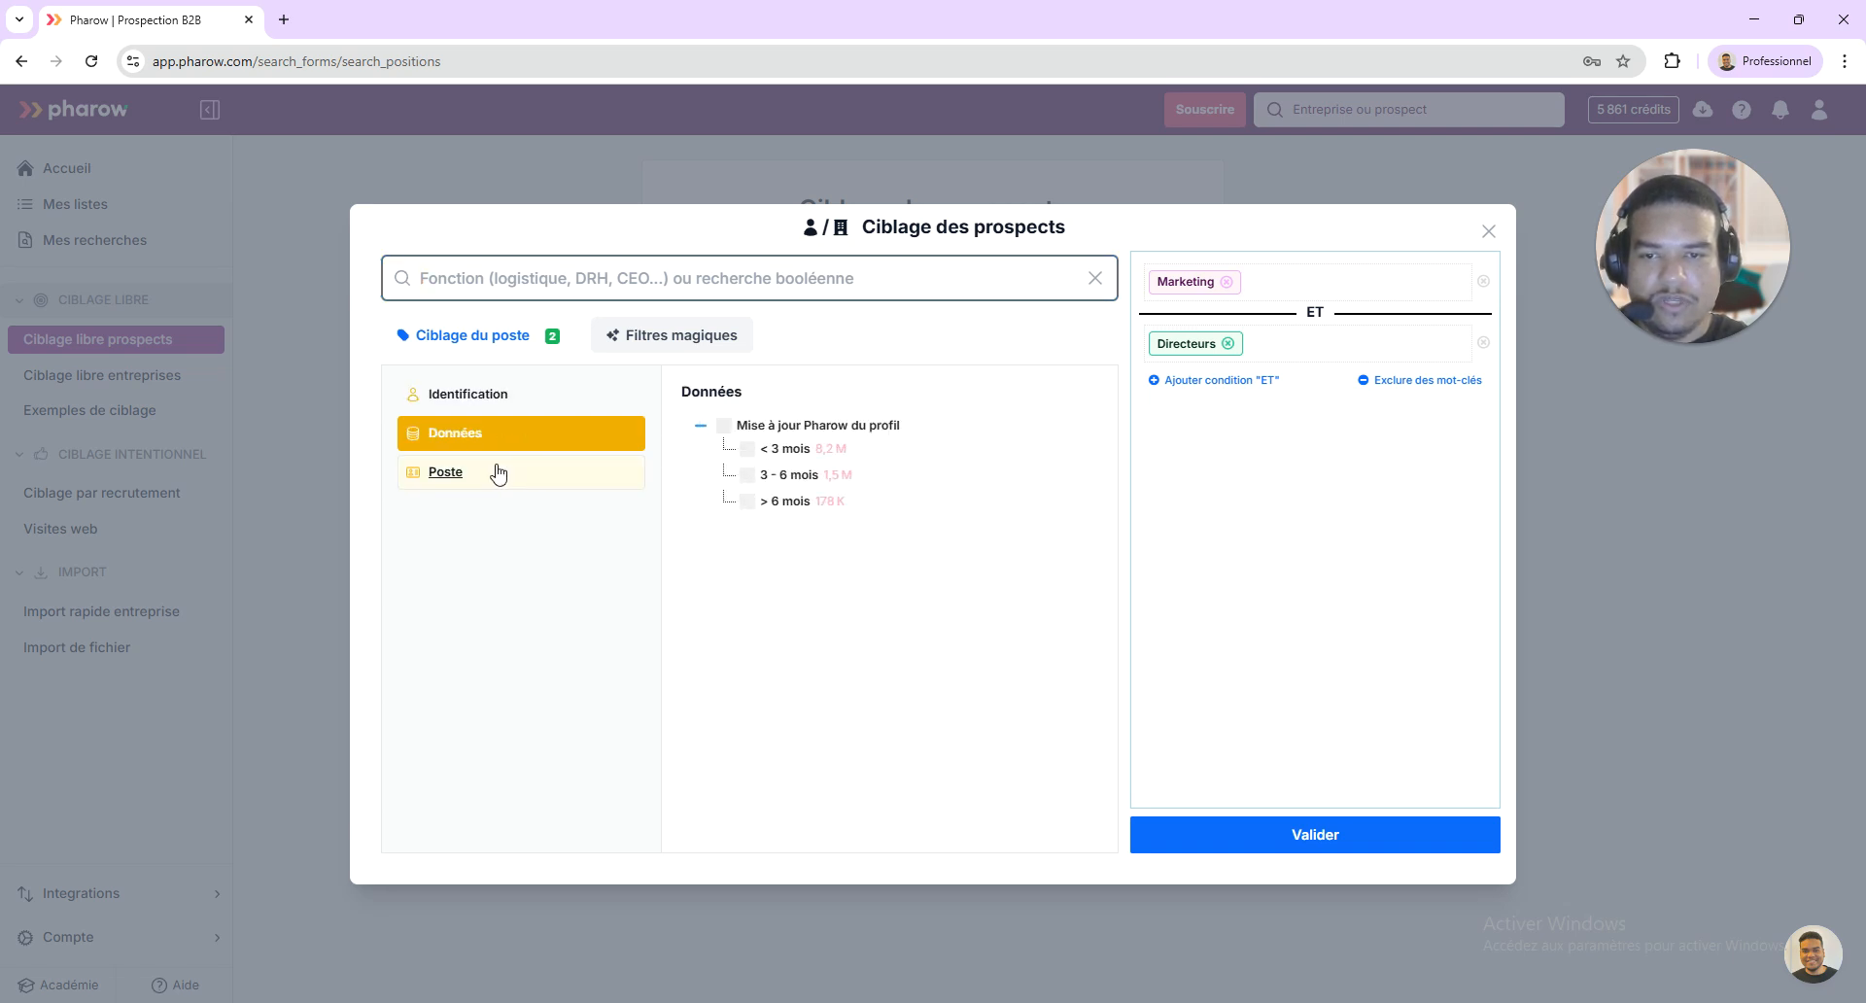
{"action": "left_click", "coordinate": [520, 473]}
{"action": "left_click", "coordinate": [699, 426]}
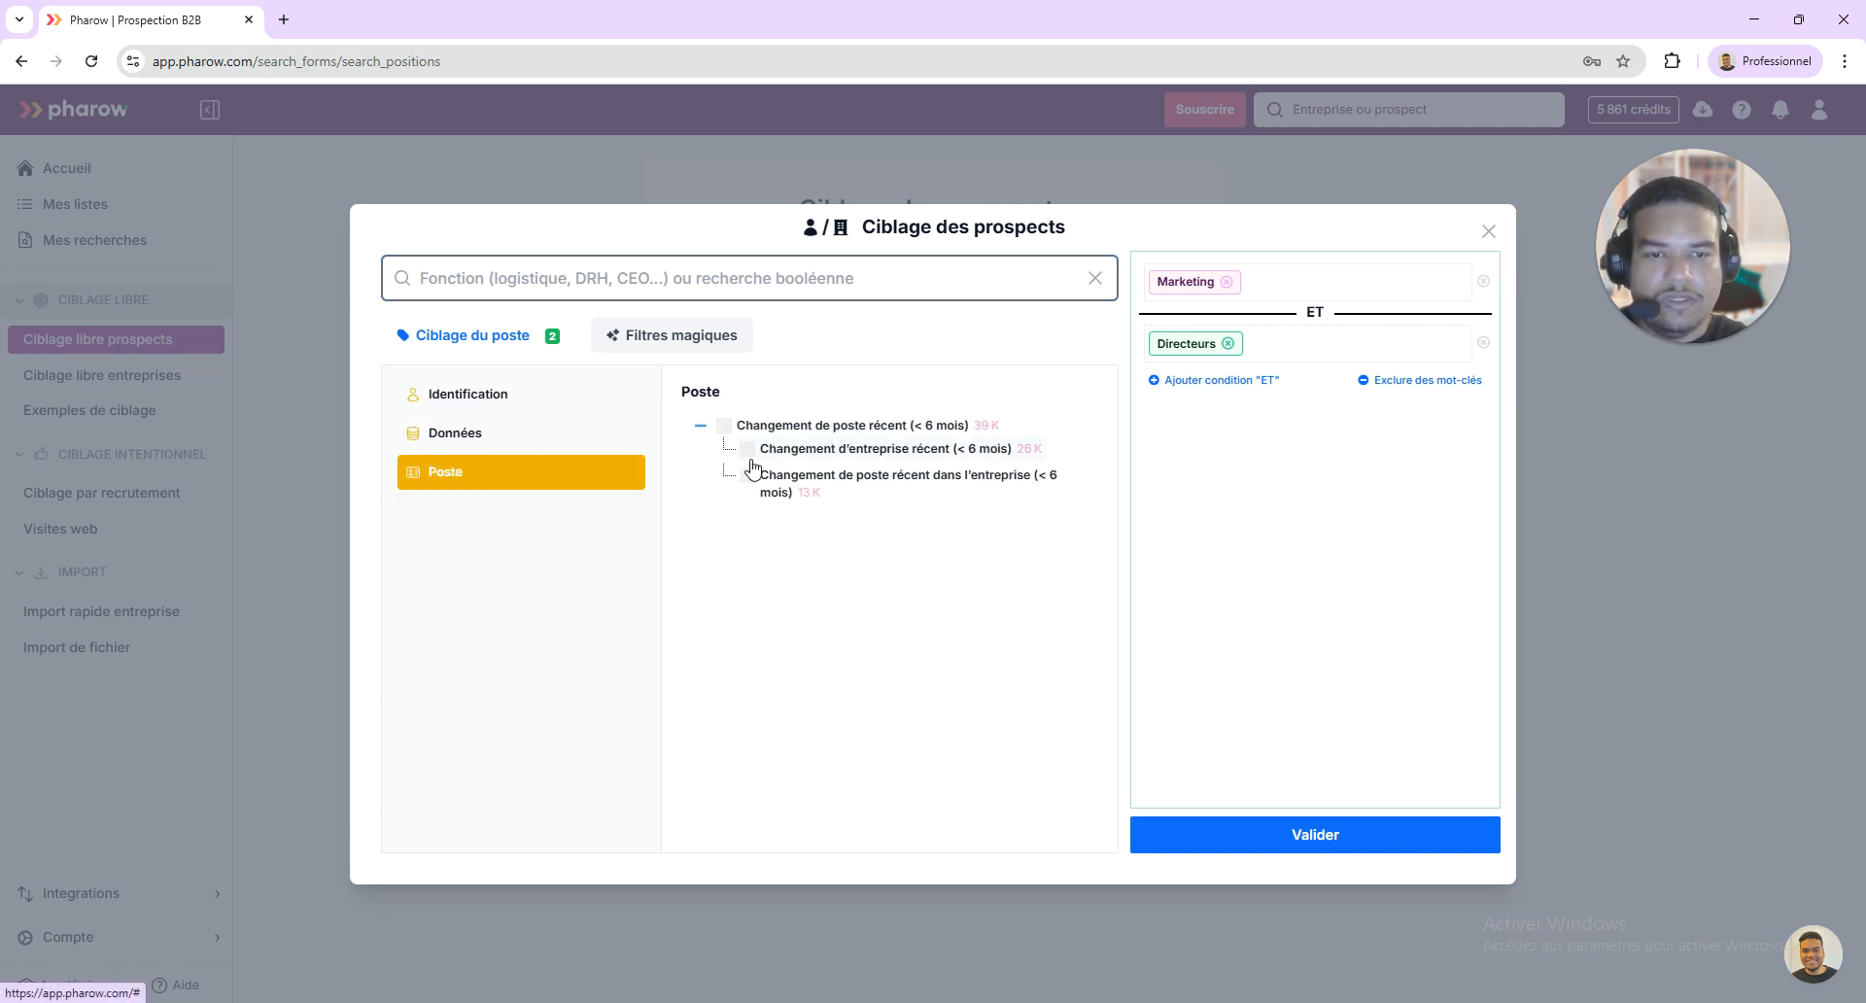
{"action": "left_click", "coordinate": [747, 449]}
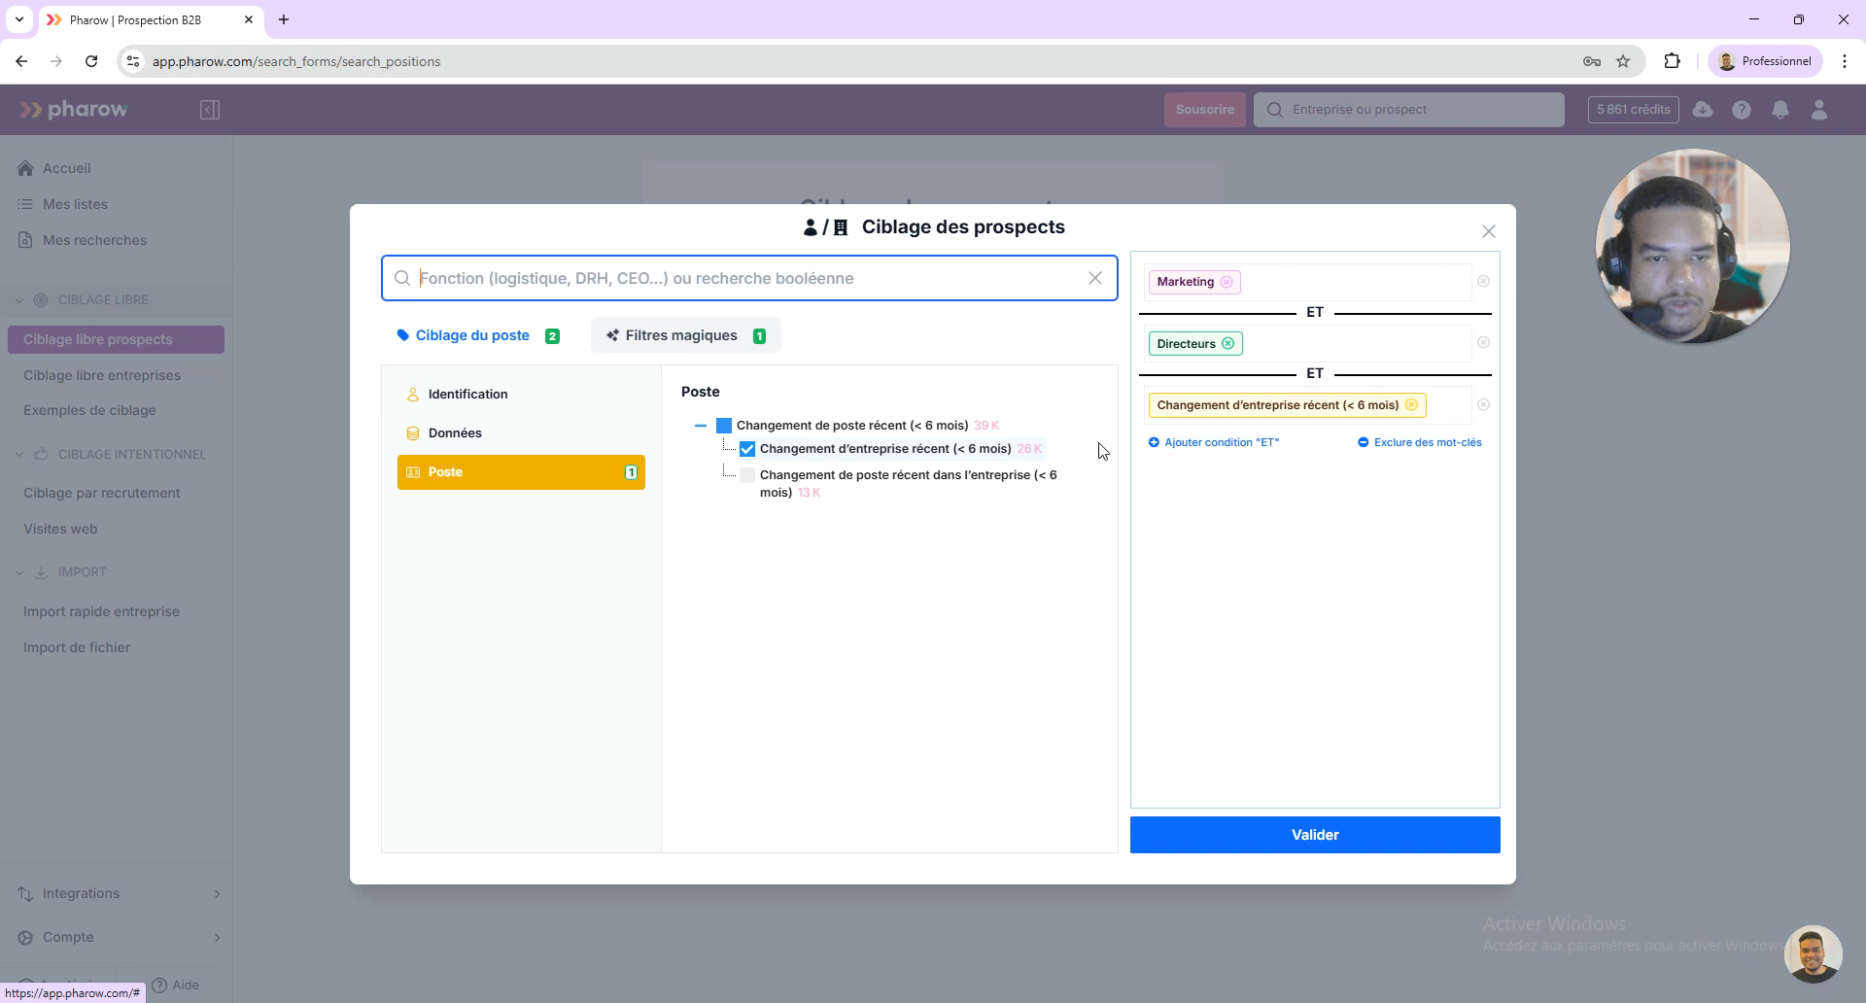
{"action": "left_click", "coordinate": [1345, 832]}
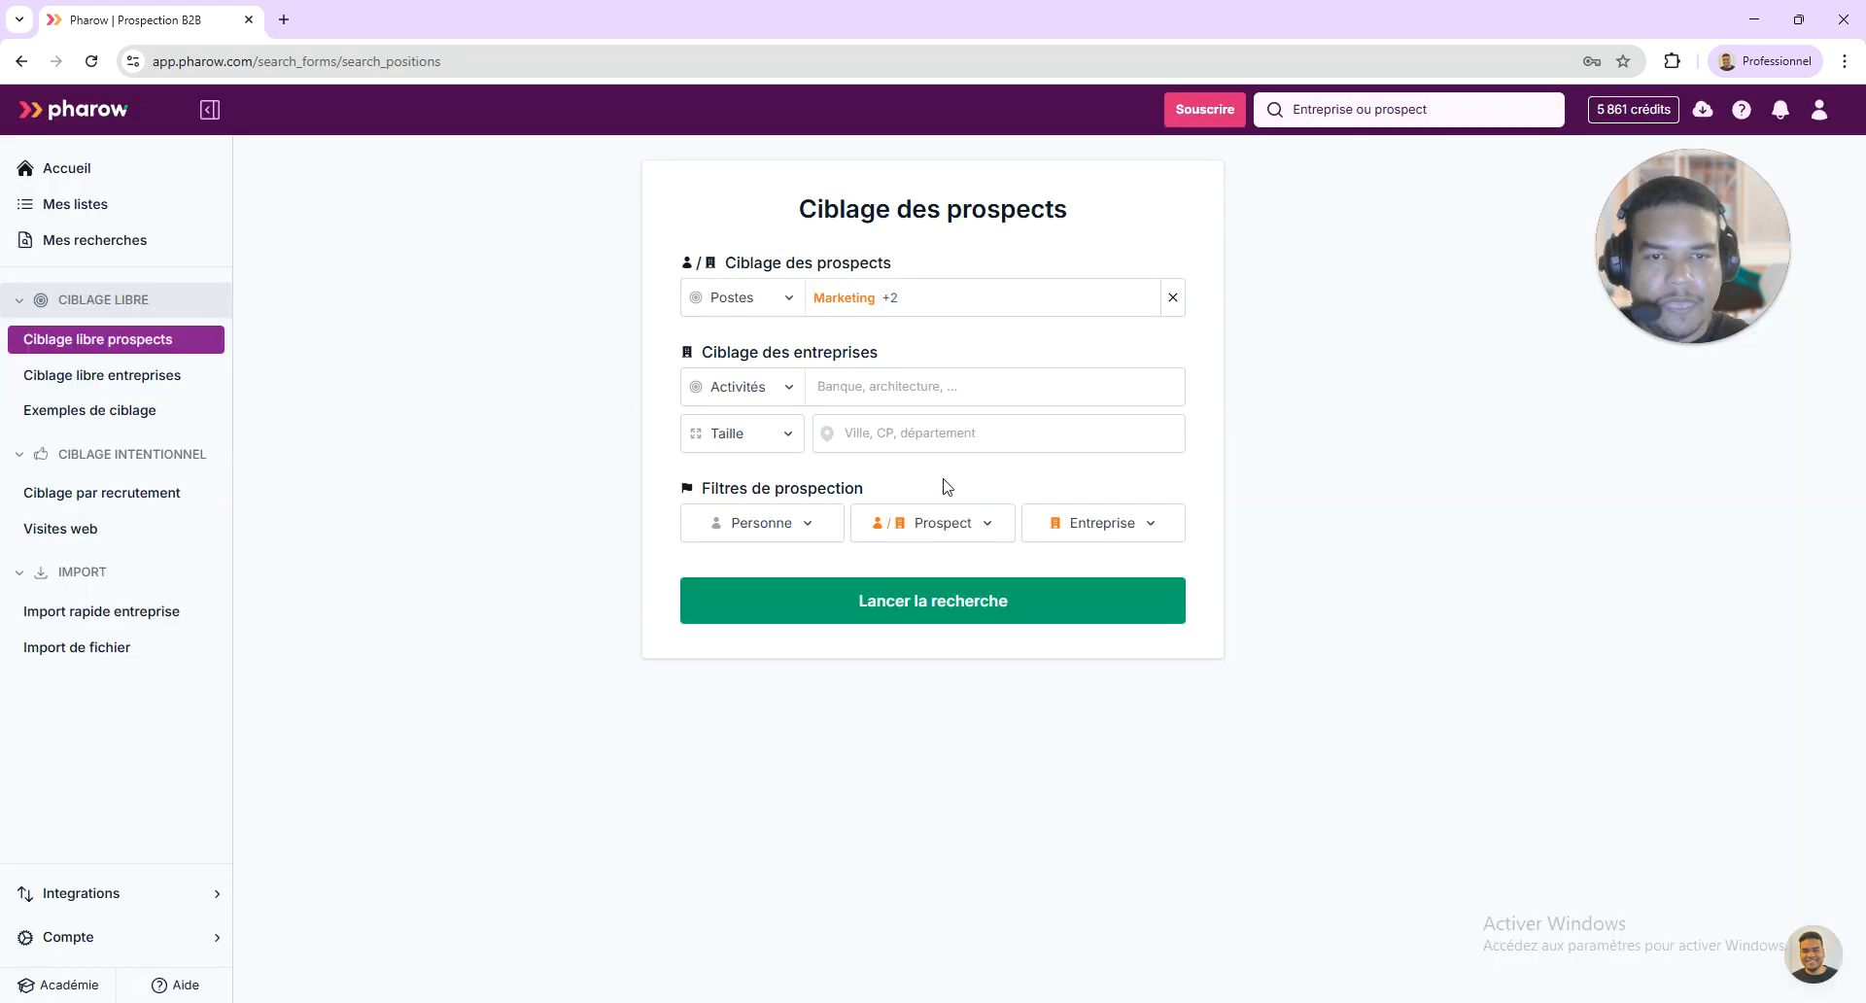
Open the company activity targeting and browse the NAF codes, Pharow activities and Pharow themes
{"action": "left_click", "coordinate": [771, 391]}
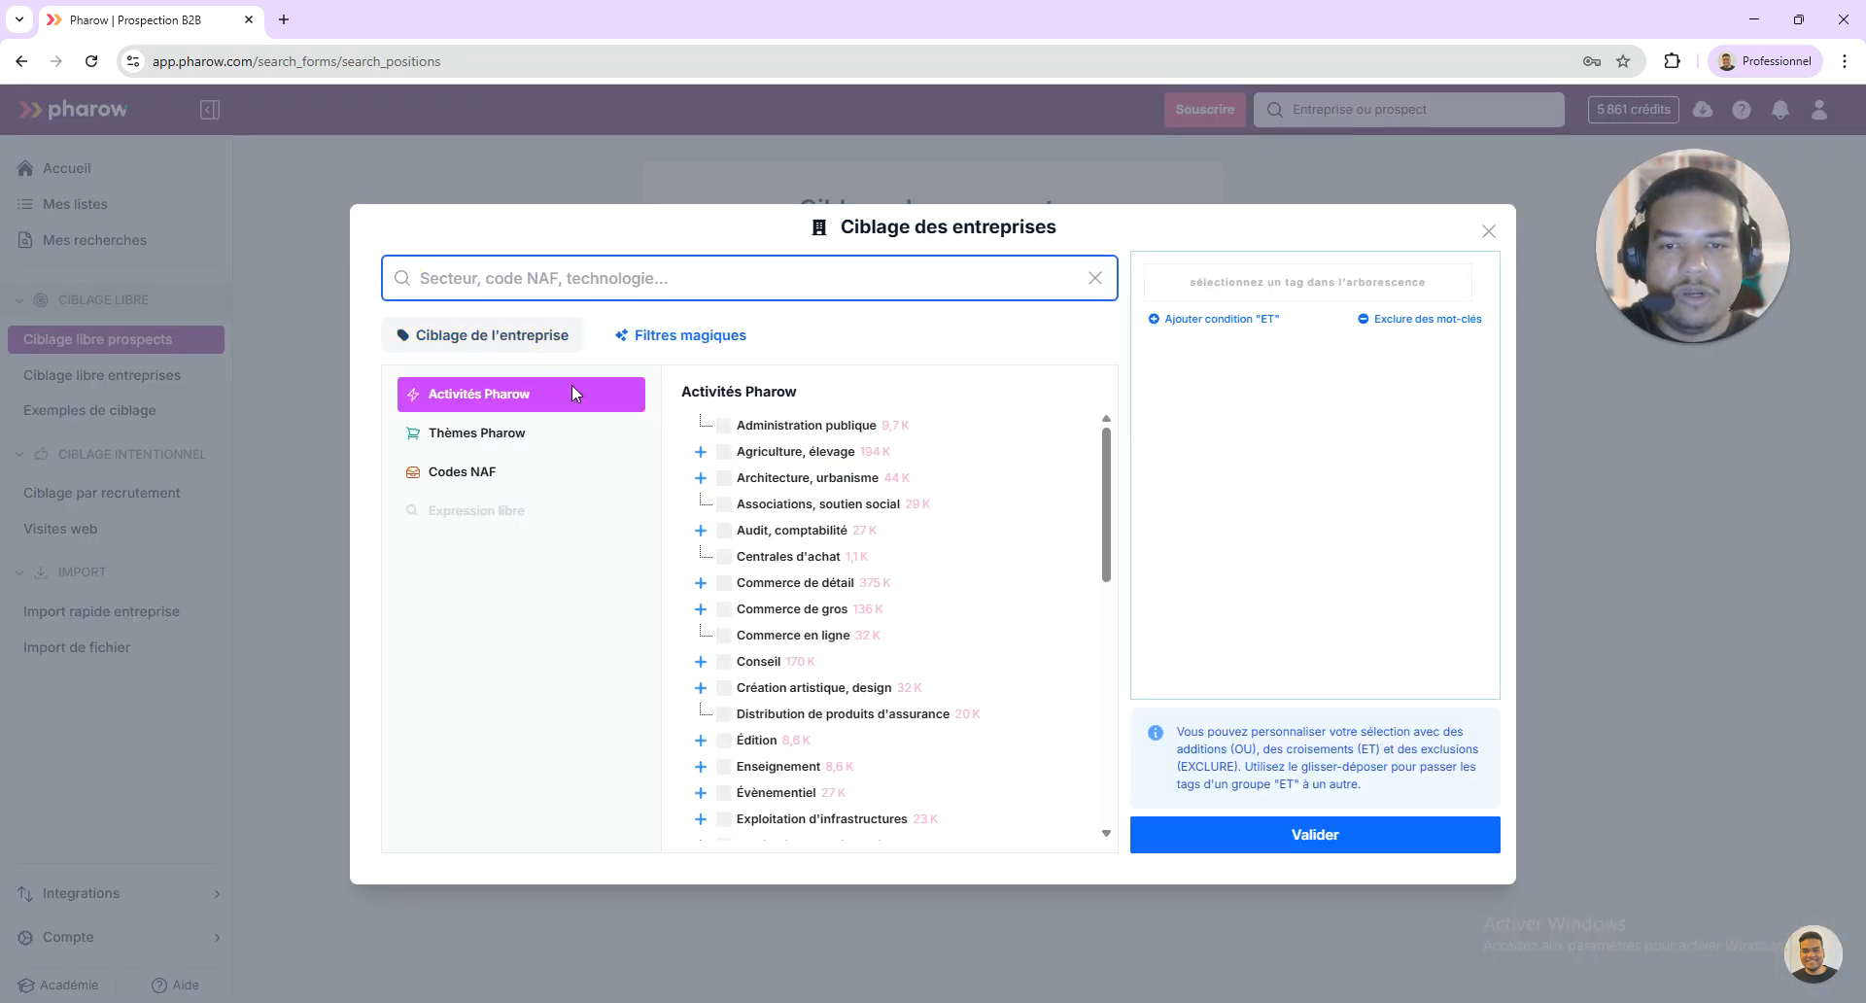
{"action": "left_click", "coordinate": [544, 473]}
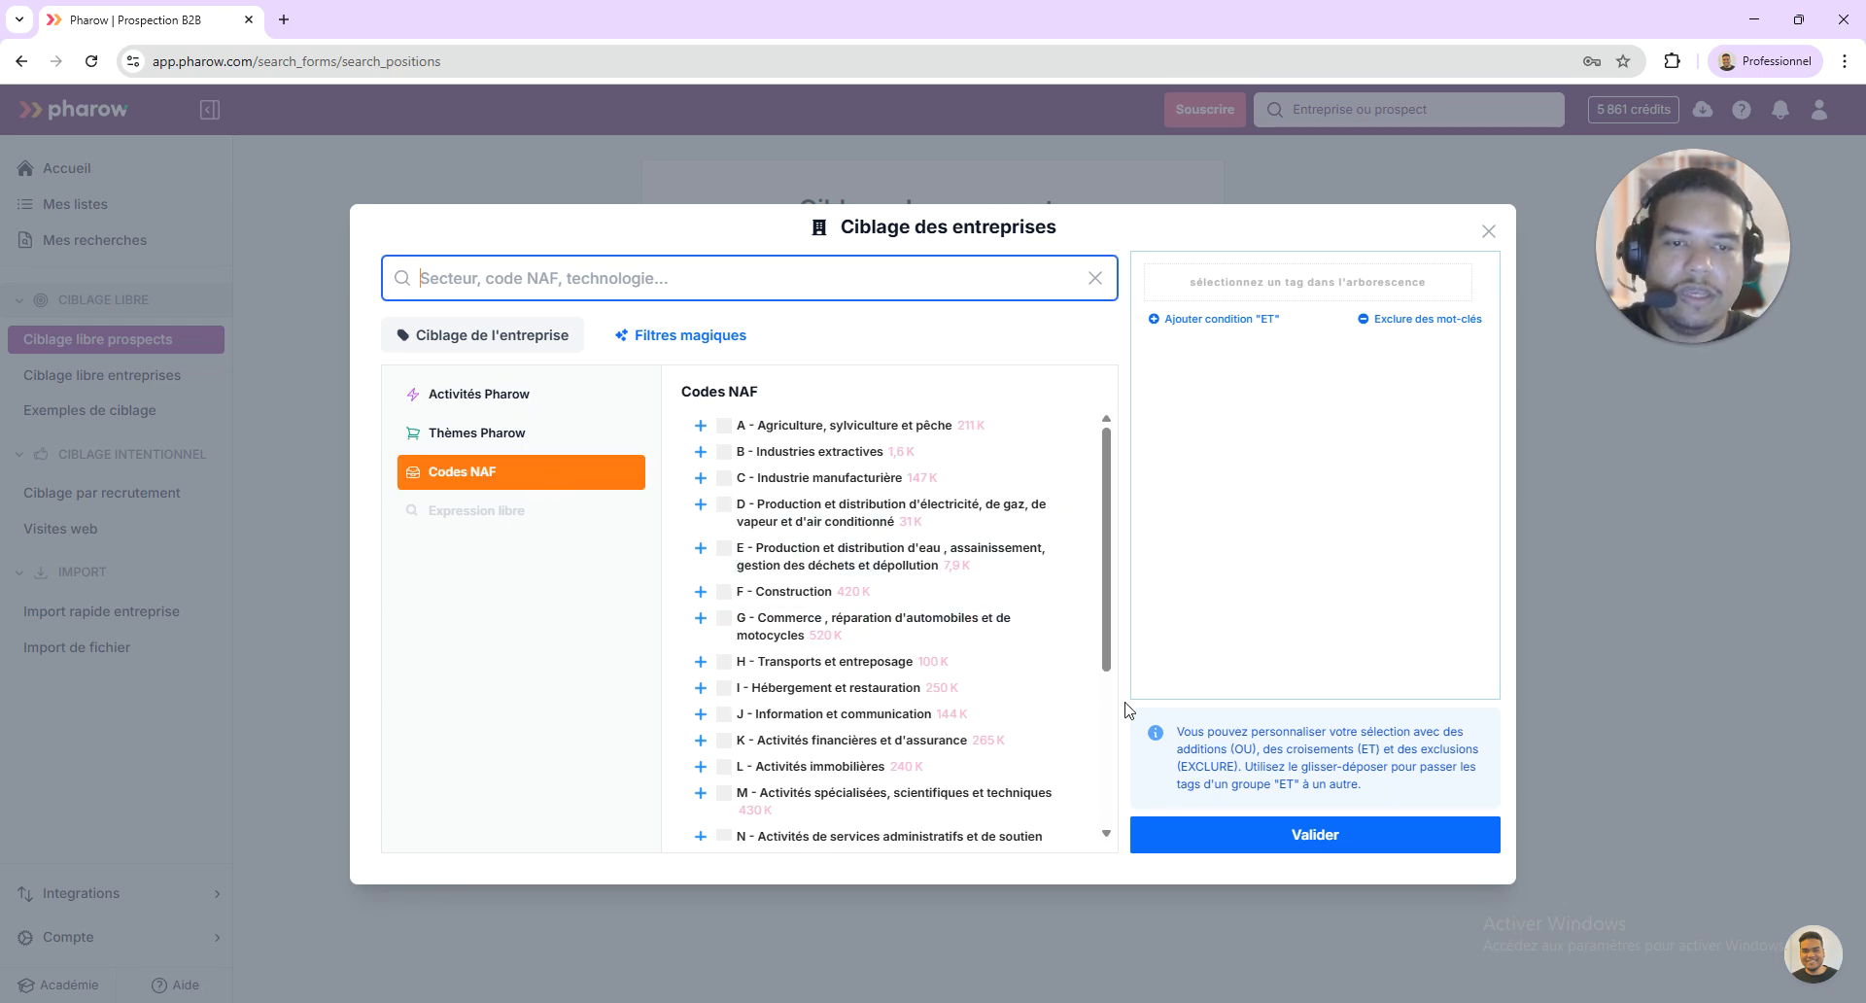
{"action": "left_click", "coordinate": [537, 403]}
{"action": "left_click", "coordinate": [541, 432]}
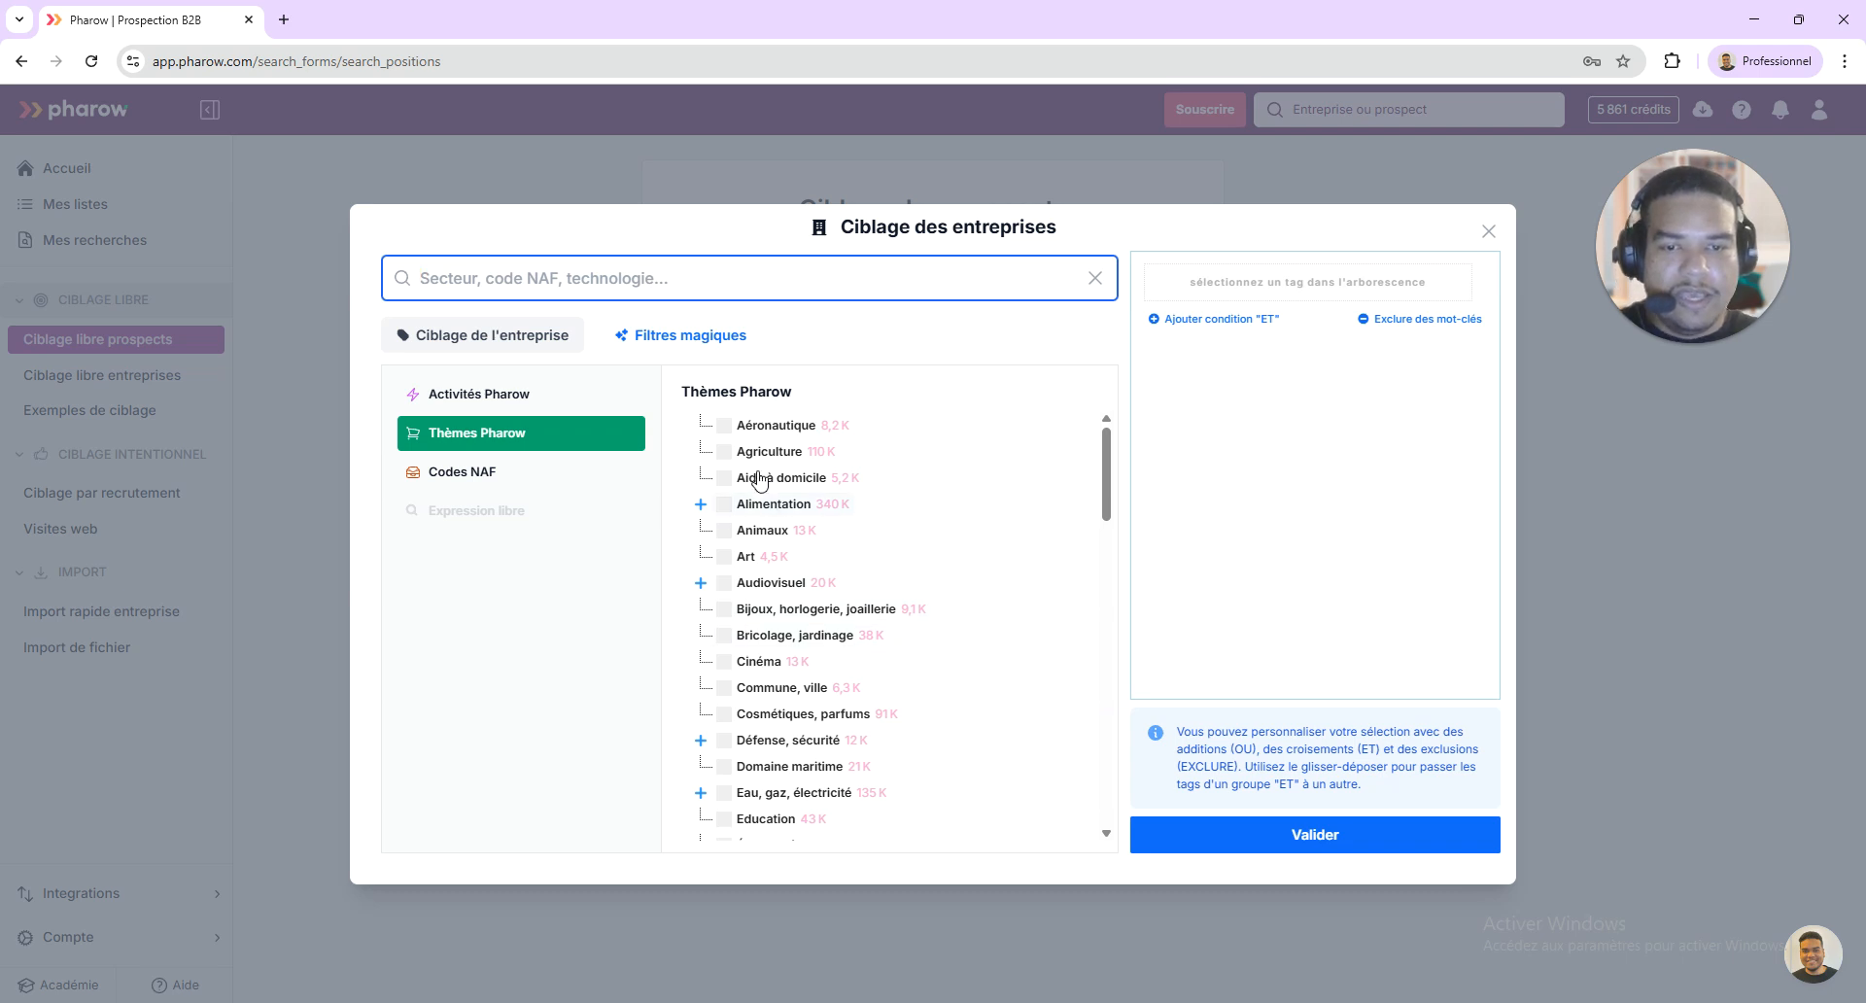
Target companies combining the Pharow theme Aéronautique with the activity Conseil en informatique, limited to main activities
{"action": "left_click", "coordinate": [768, 427]}
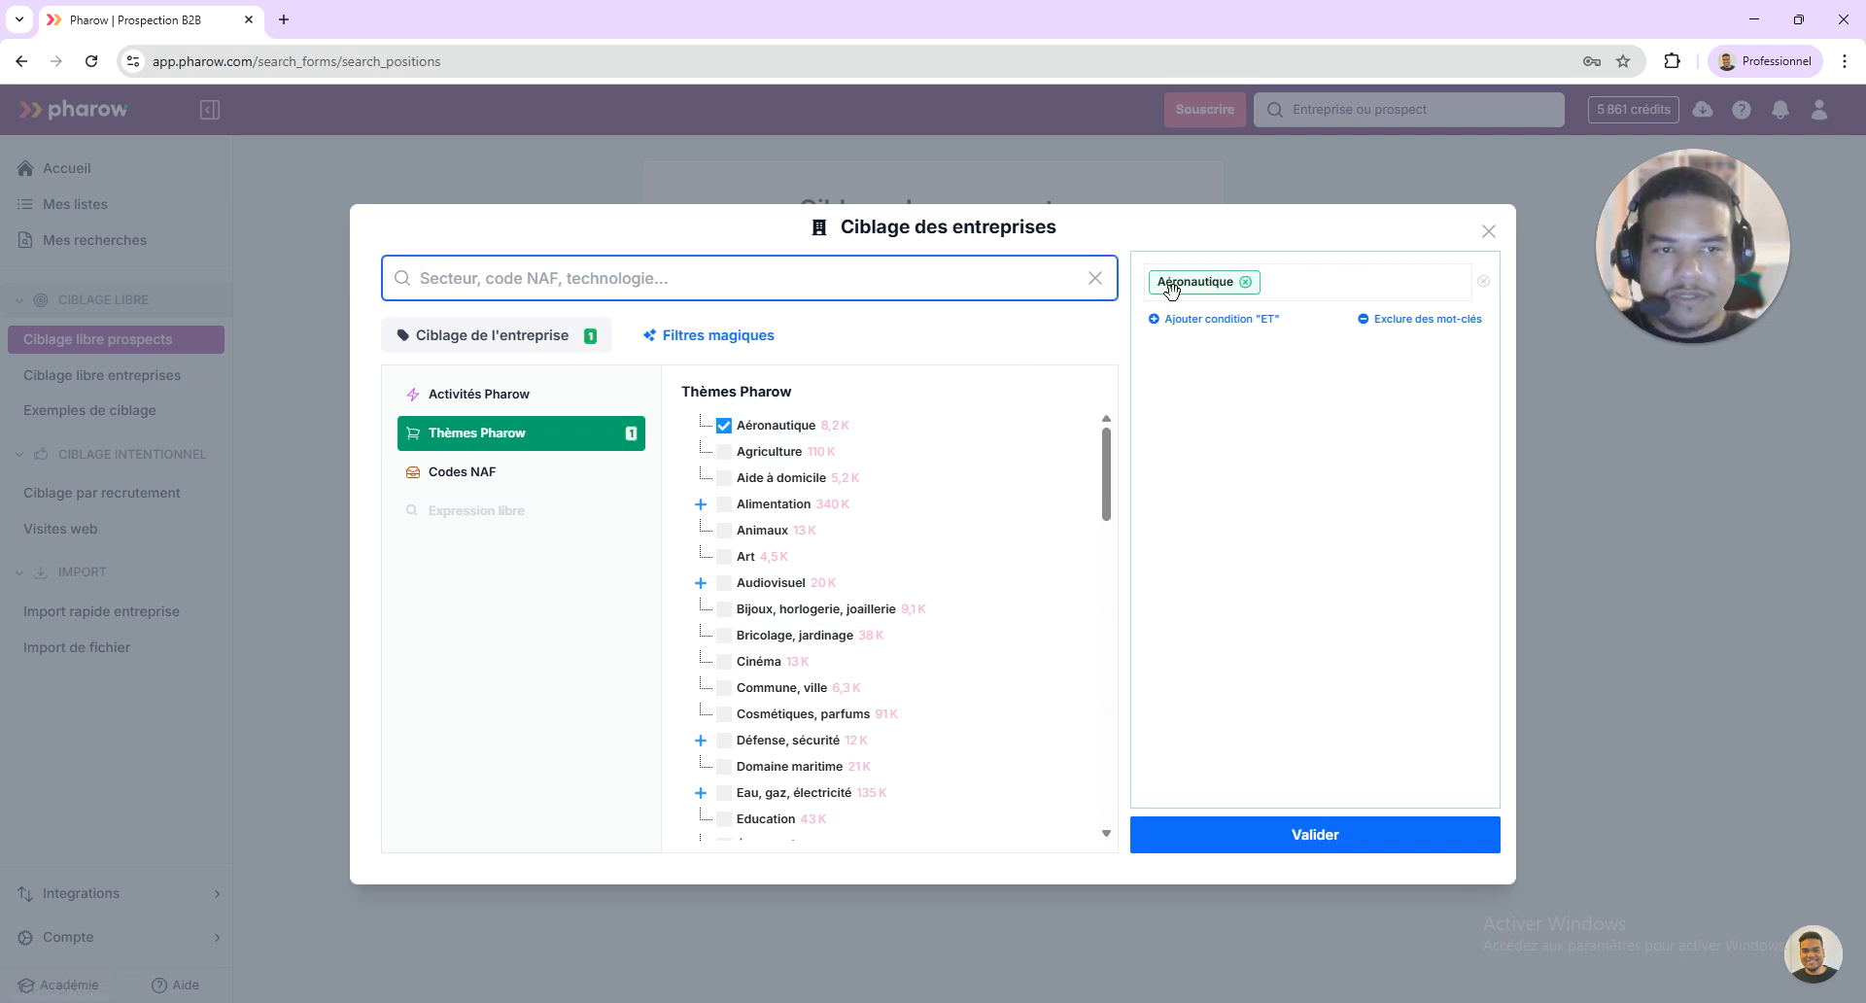
{"action": "left_click", "coordinate": [541, 406]}
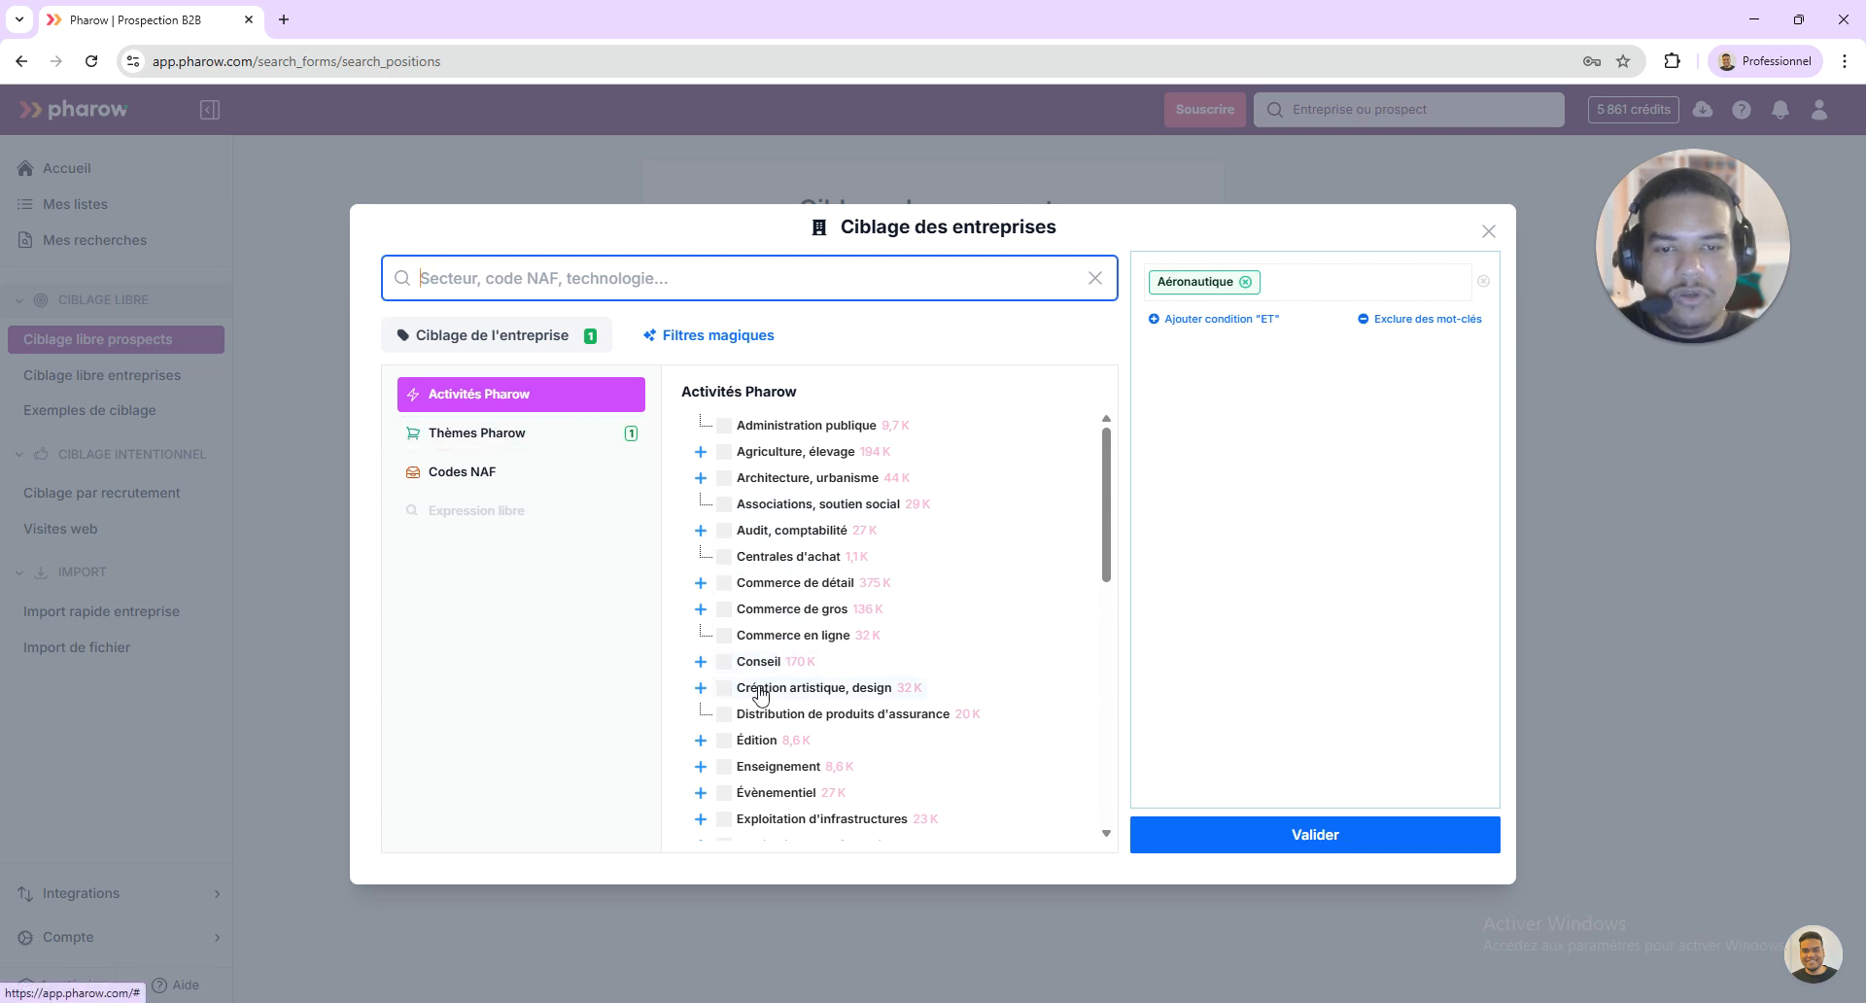
{"action": "left_click", "coordinate": [701, 663]}
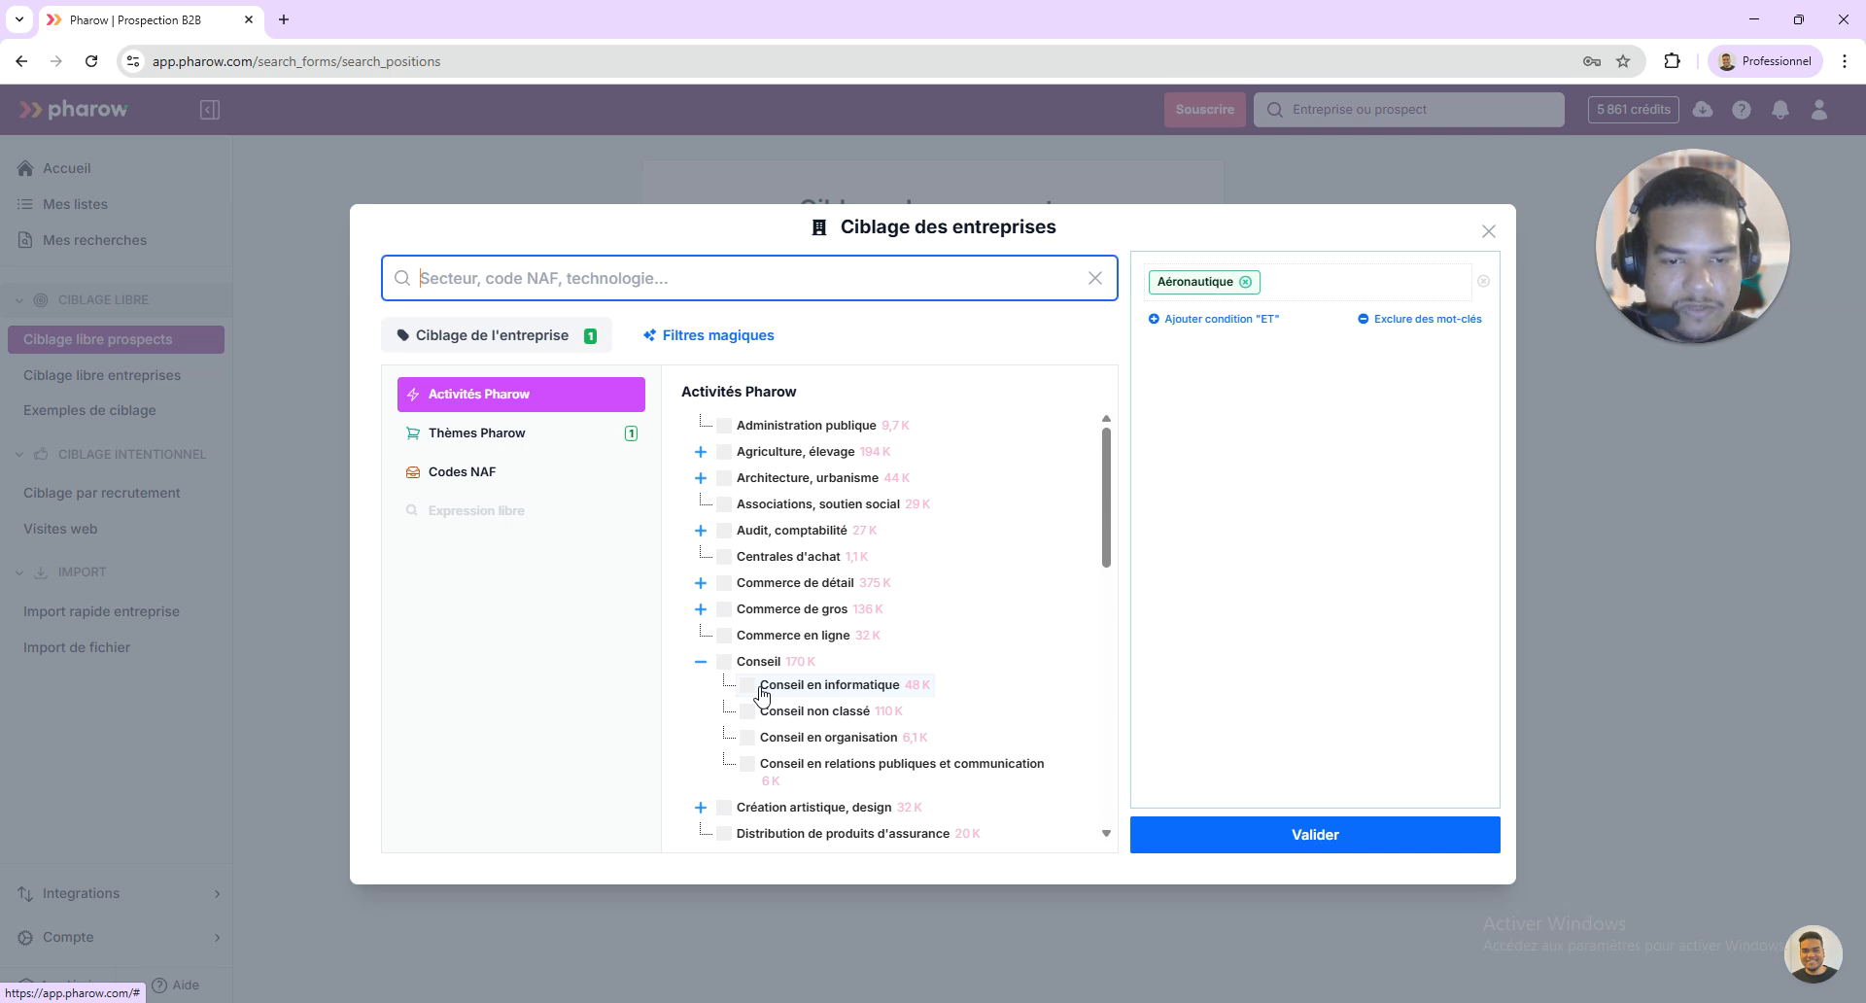
{"action": "left_click", "coordinate": [762, 692]}
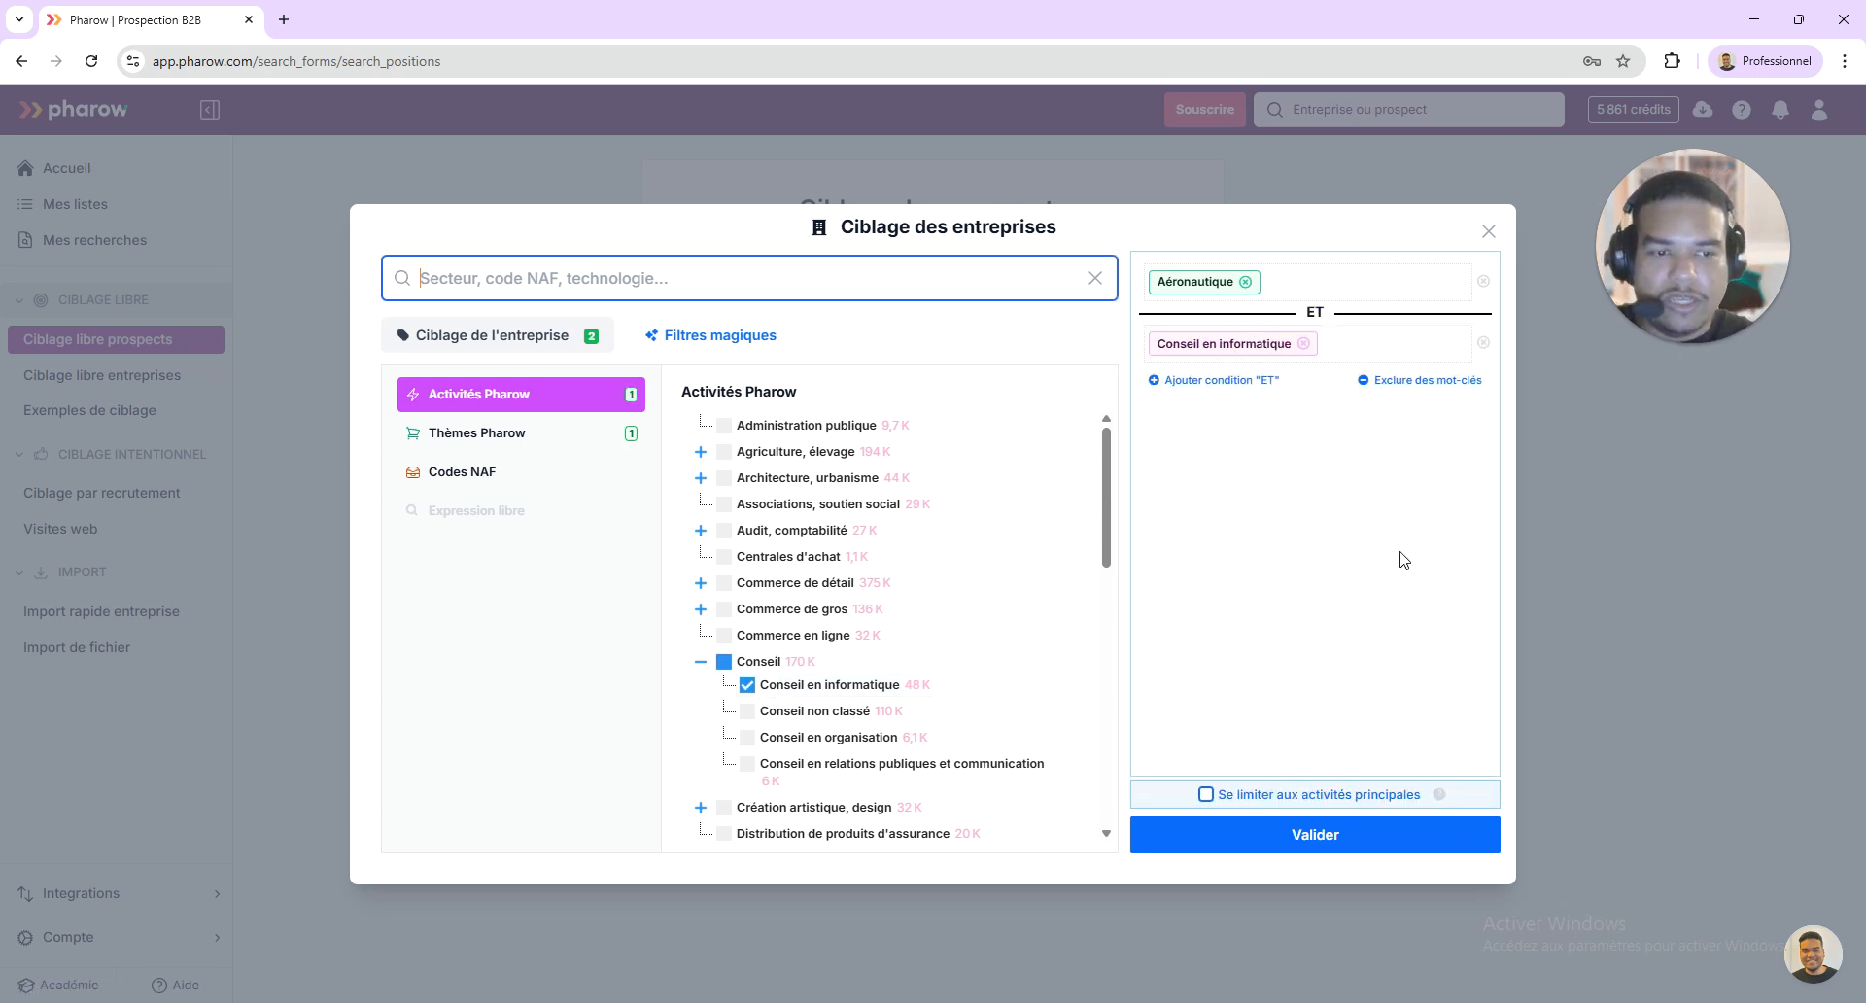
{"action": "left_click", "coordinate": [1206, 796]}
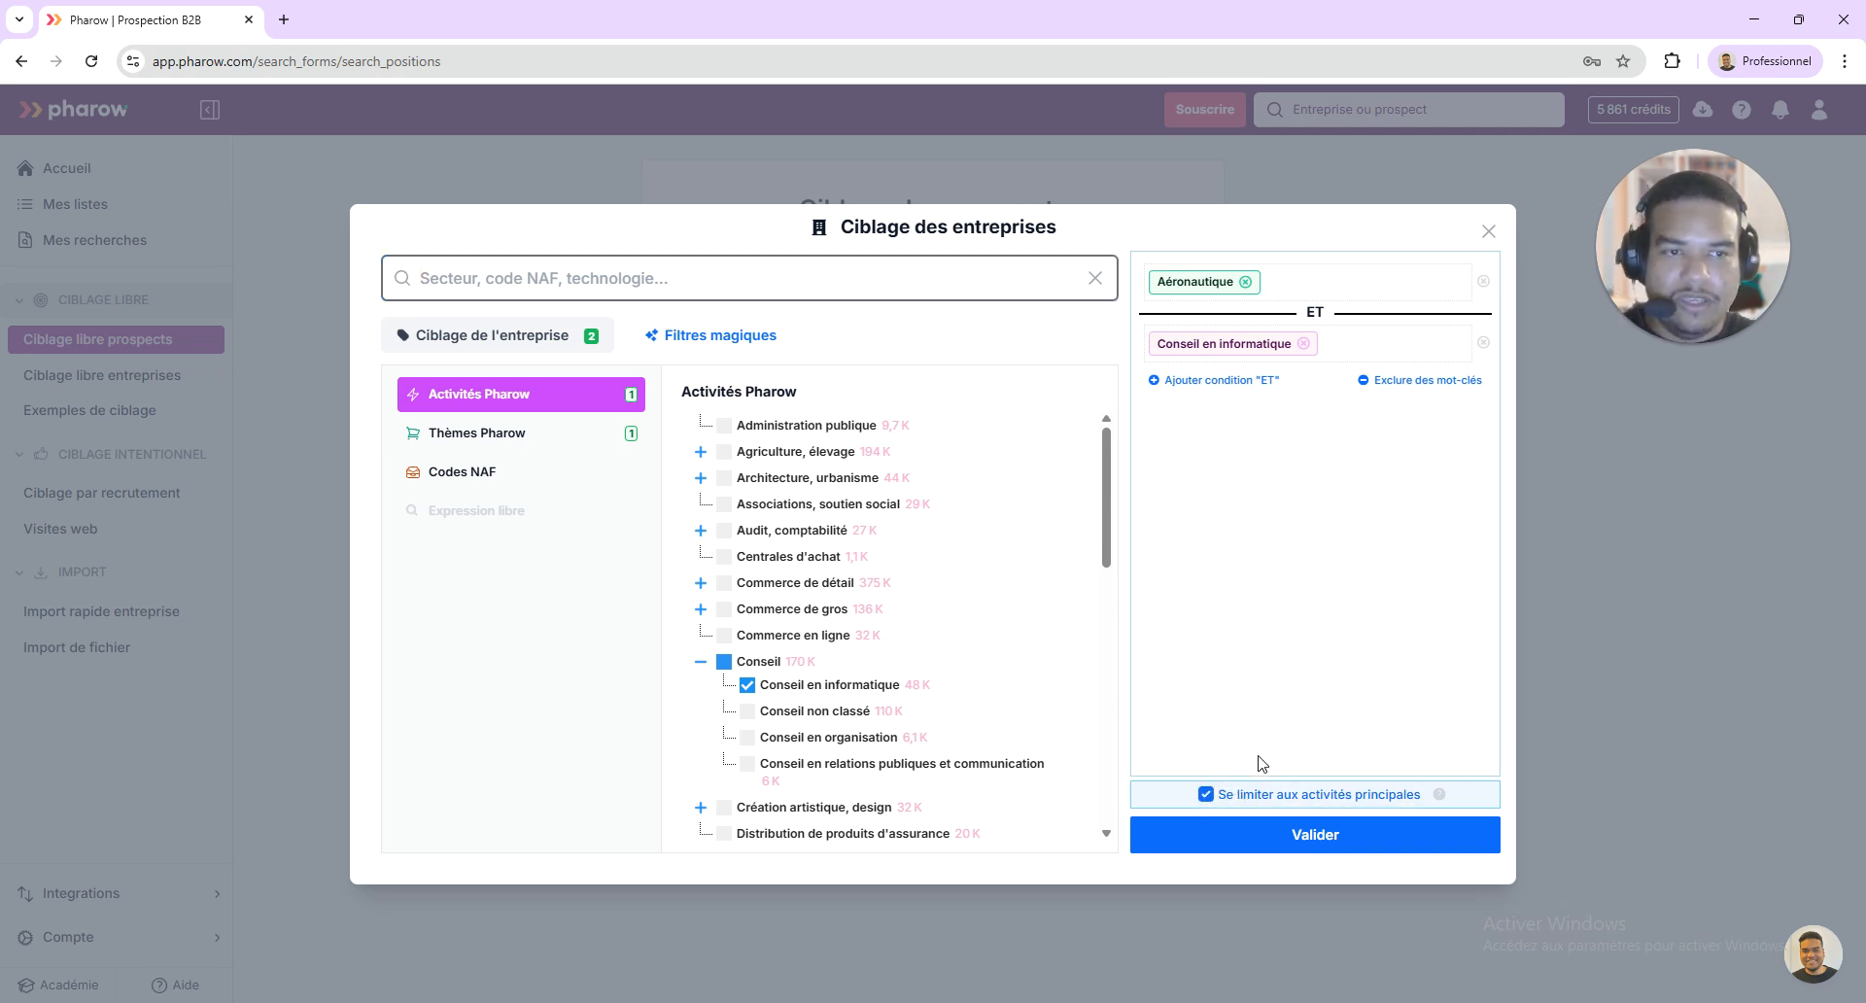
Add the company magic filter "En croissance" from the growth criteria, without any exclusion group, and validate the company targeting
{"action": "left_click", "coordinate": [748, 344]}
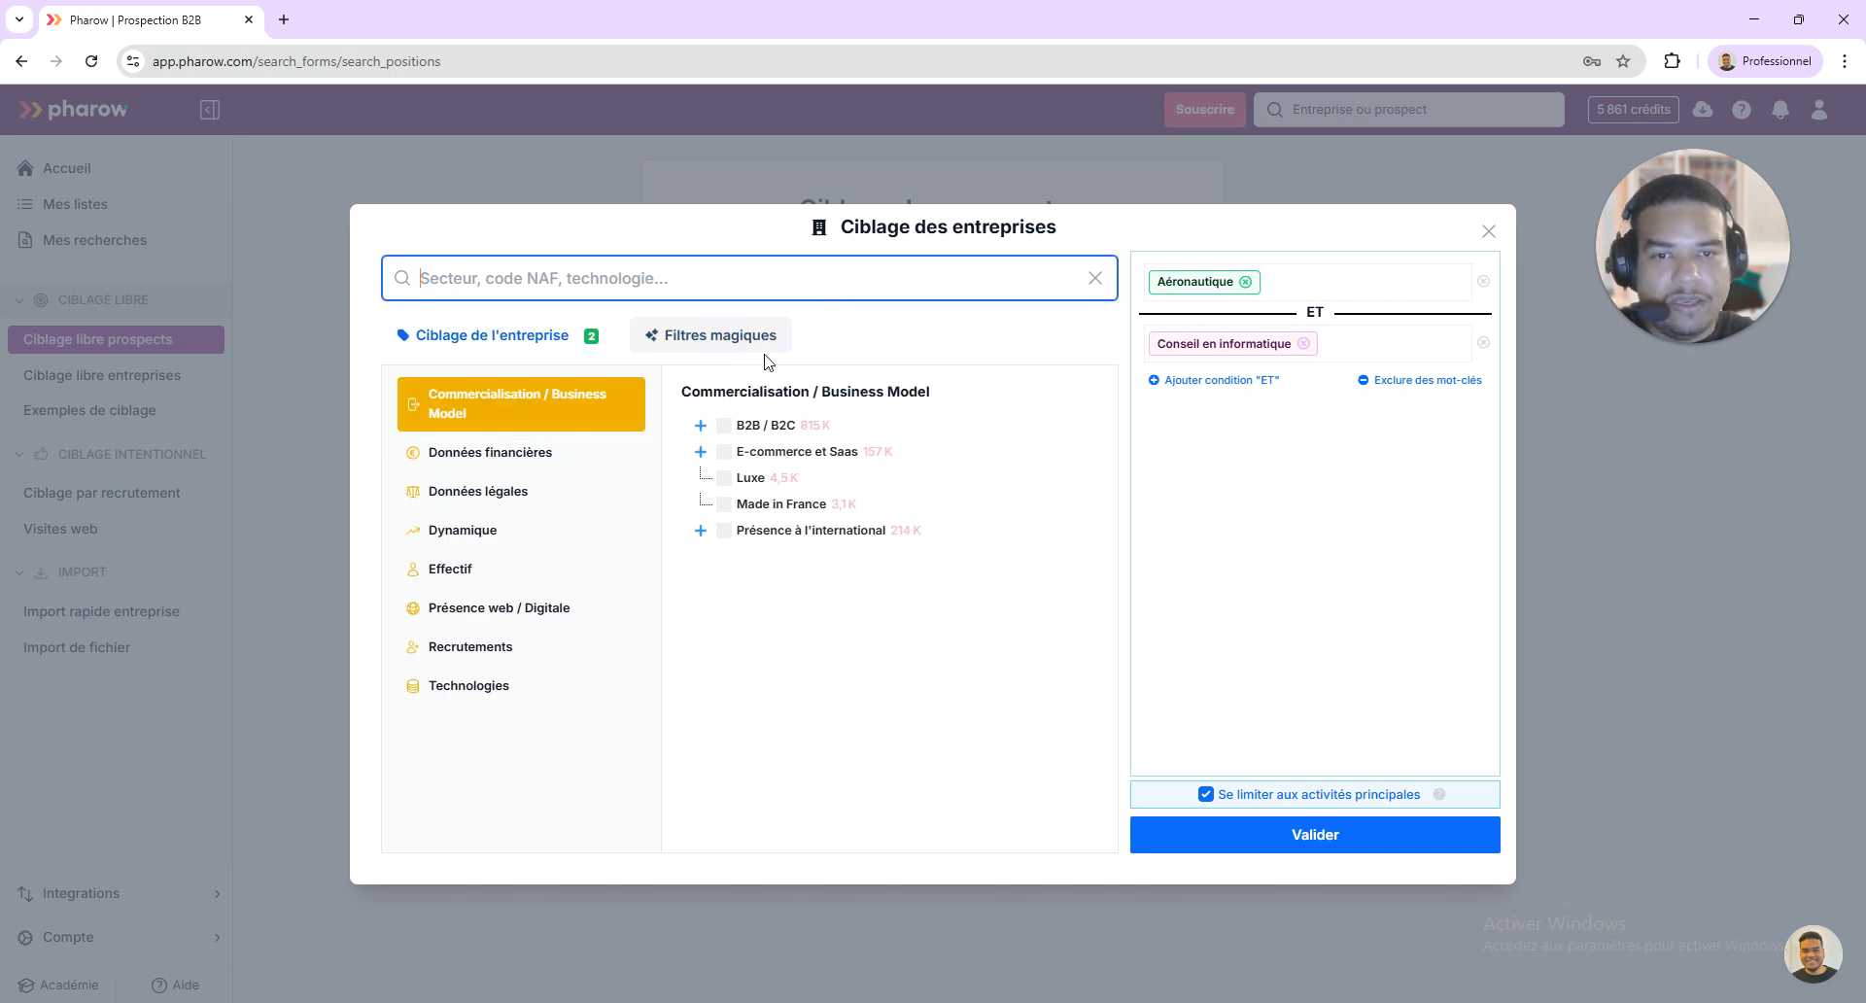
{"action": "left_click", "coordinate": [508, 545]}
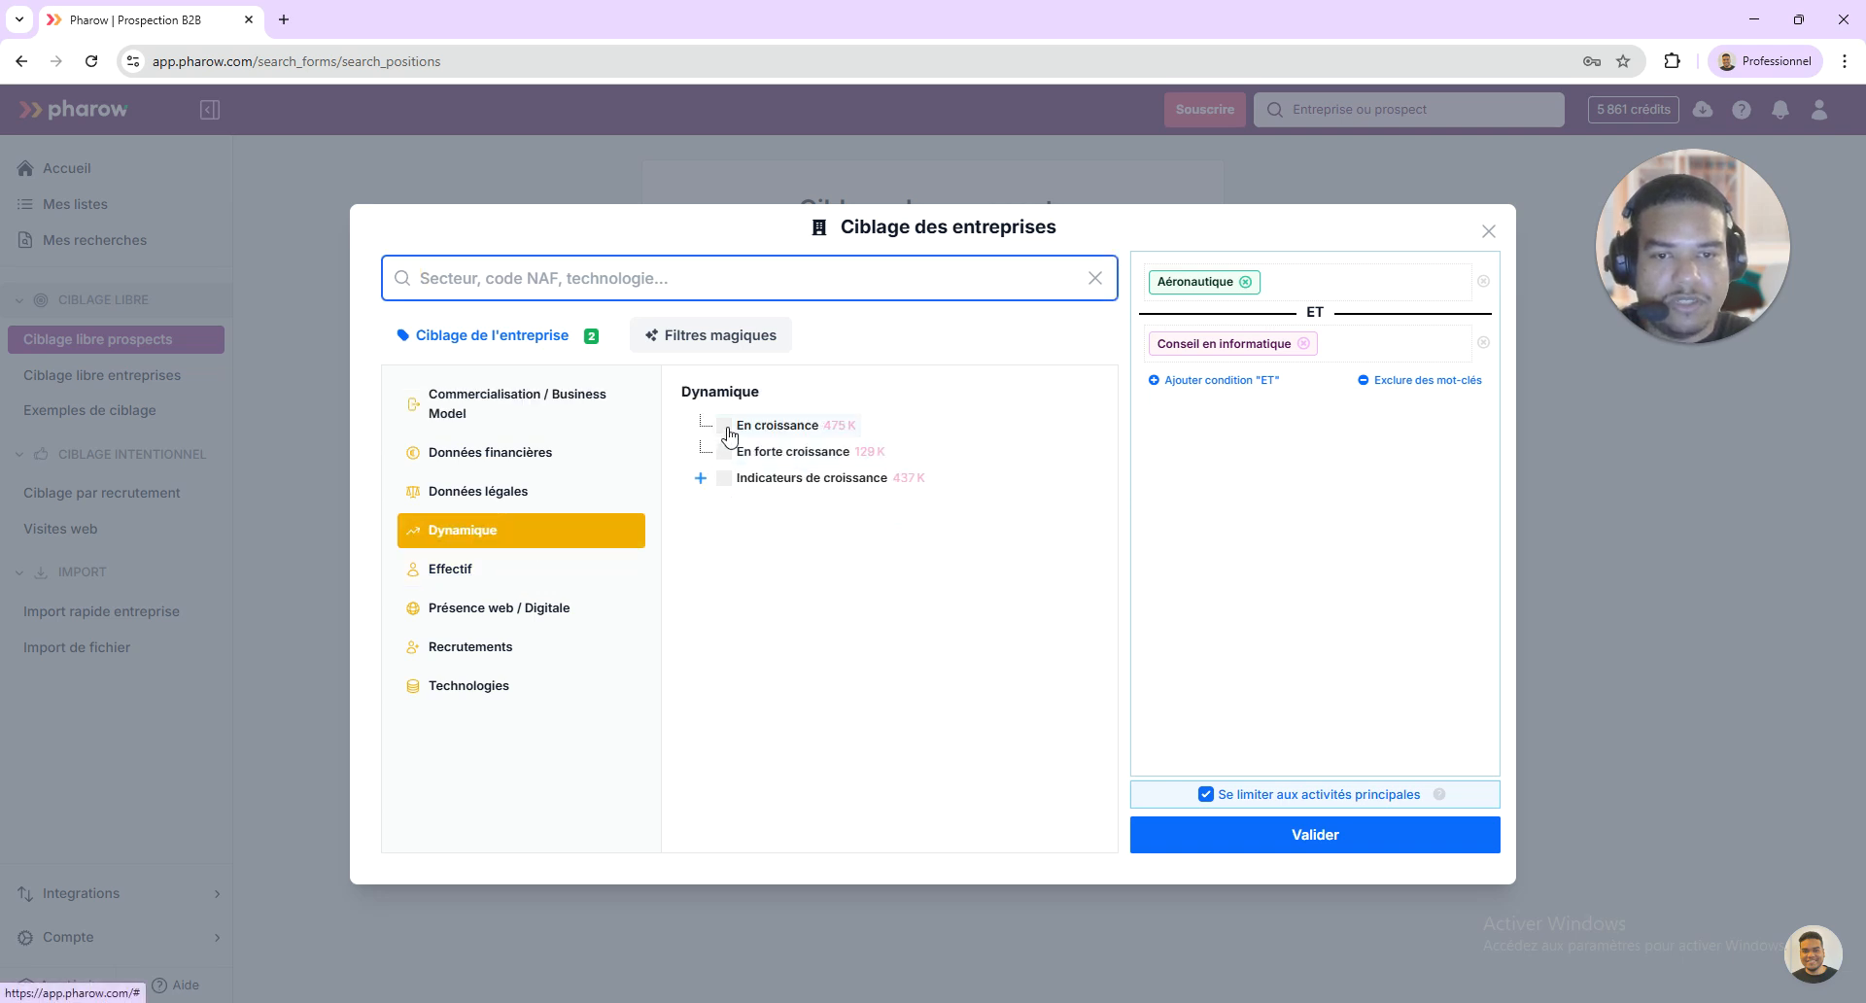
{"action": "left_click", "coordinate": [726, 427]}
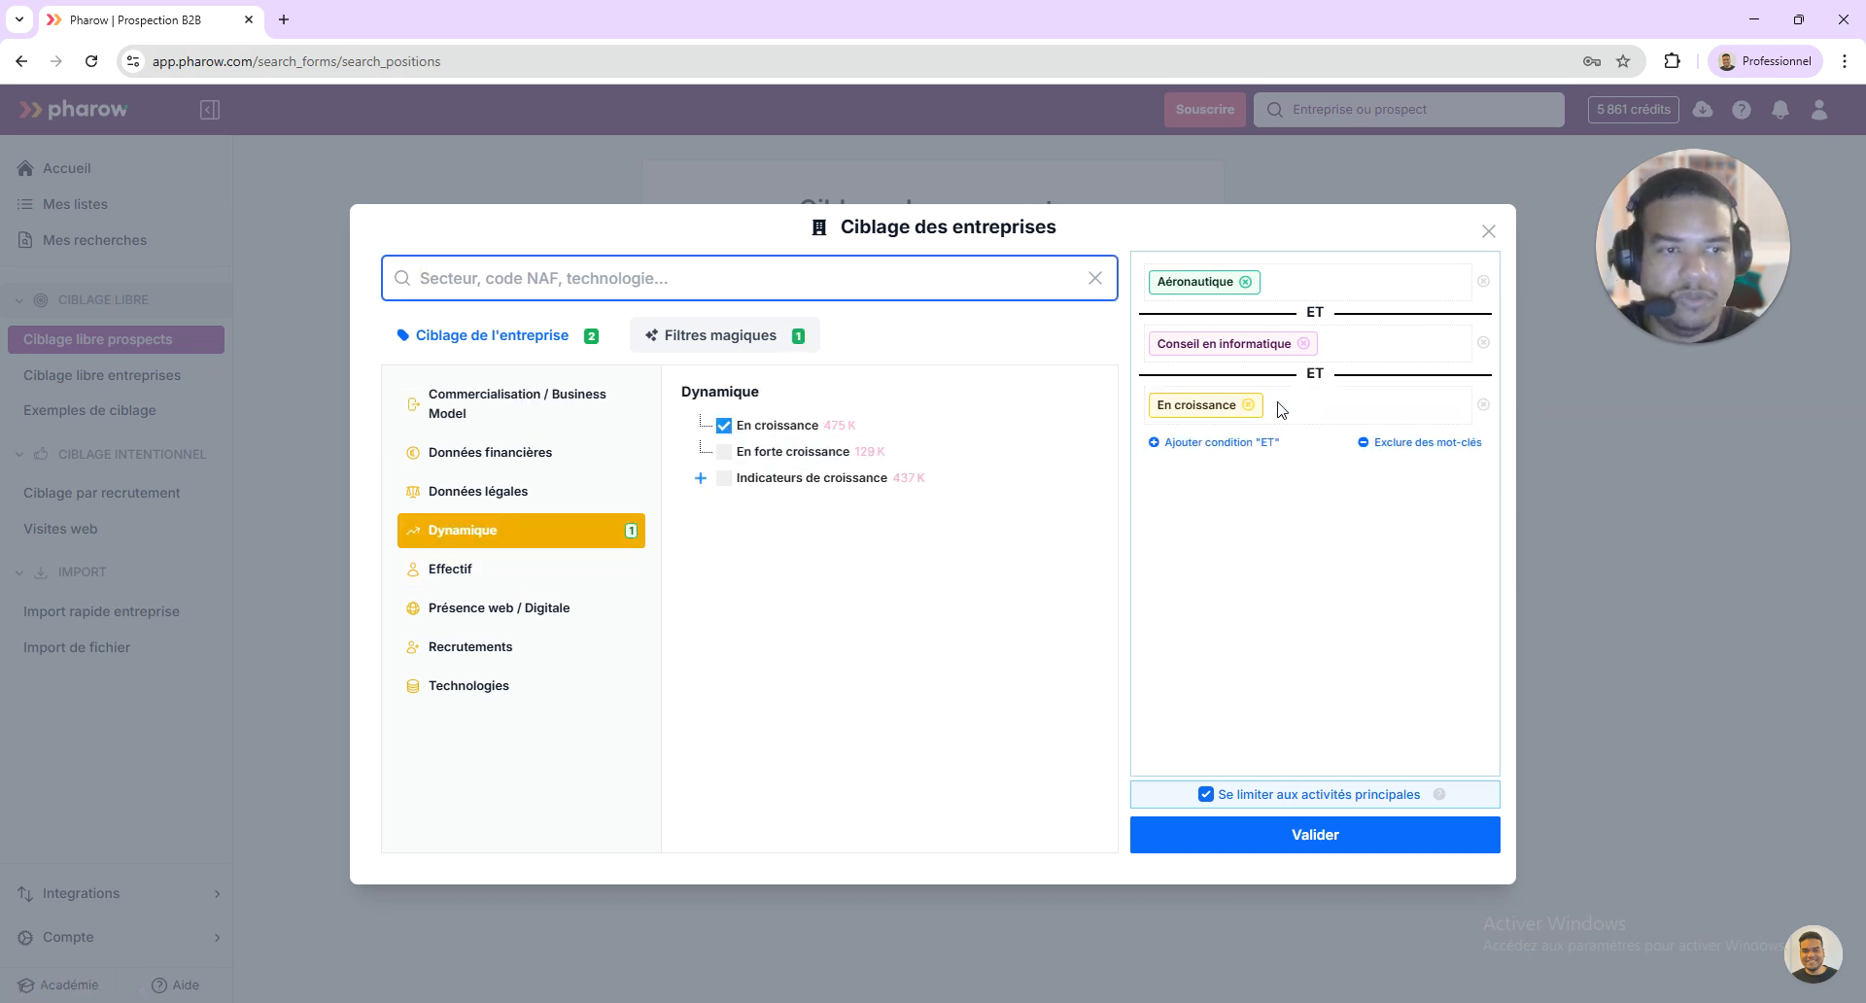
{"action": "left_click", "coordinate": [1442, 445]}
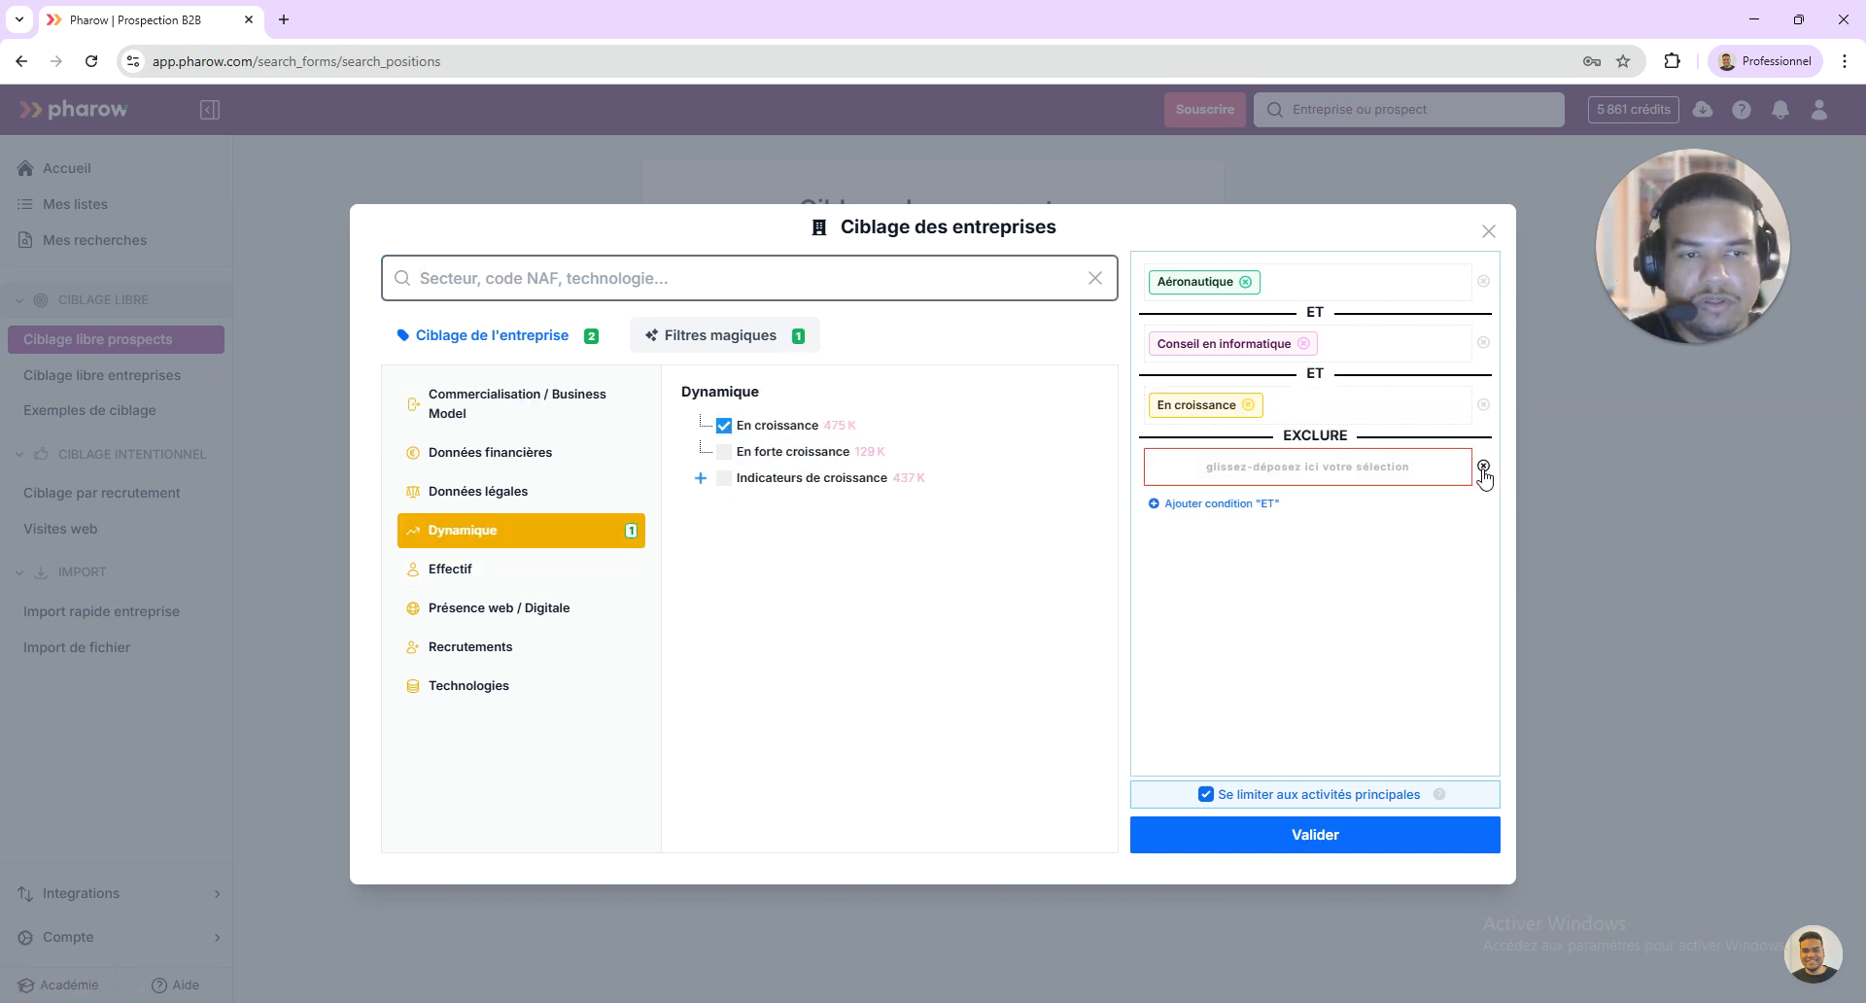
{"action": "left_click", "coordinate": [1482, 466]}
{"action": "left_click", "coordinate": [1315, 836]}
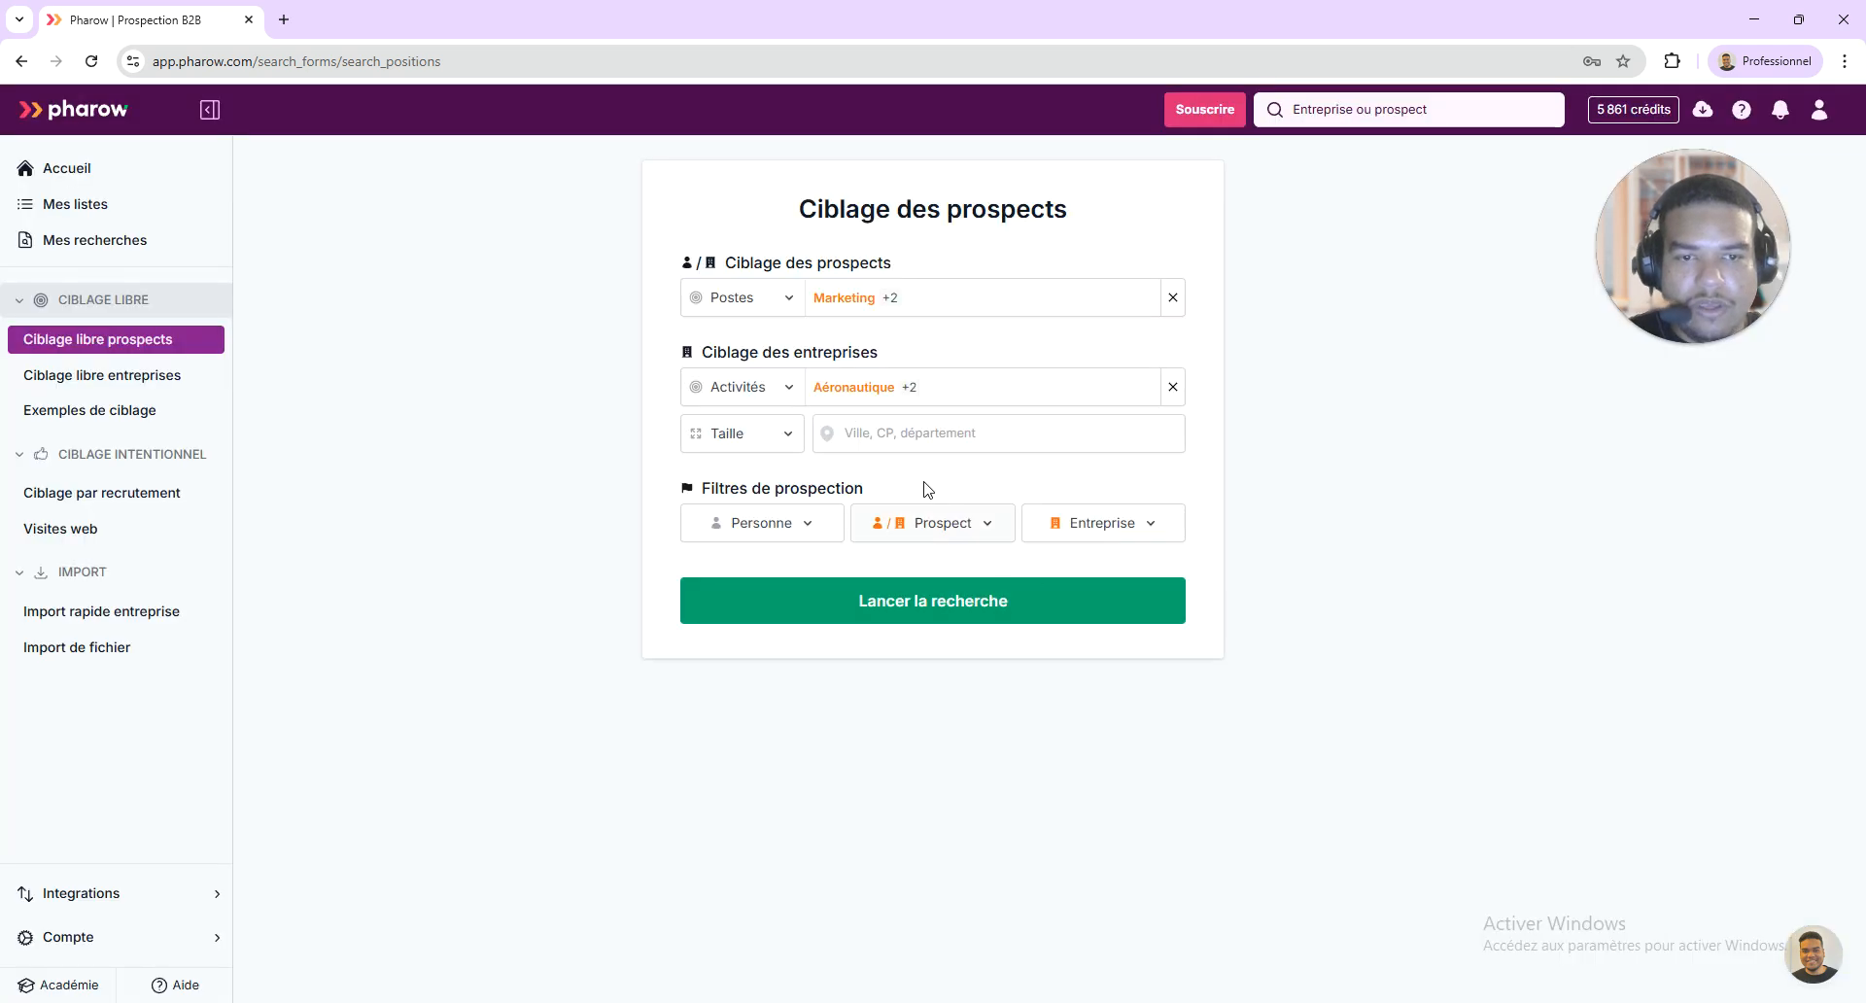
Examine the company size criteria: headcount in France, group headcount, revenue and number of establishments
{"action": "left_click", "coordinate": [747, 436]}
{"action": "left_click", "coordinate": [616, 521]}
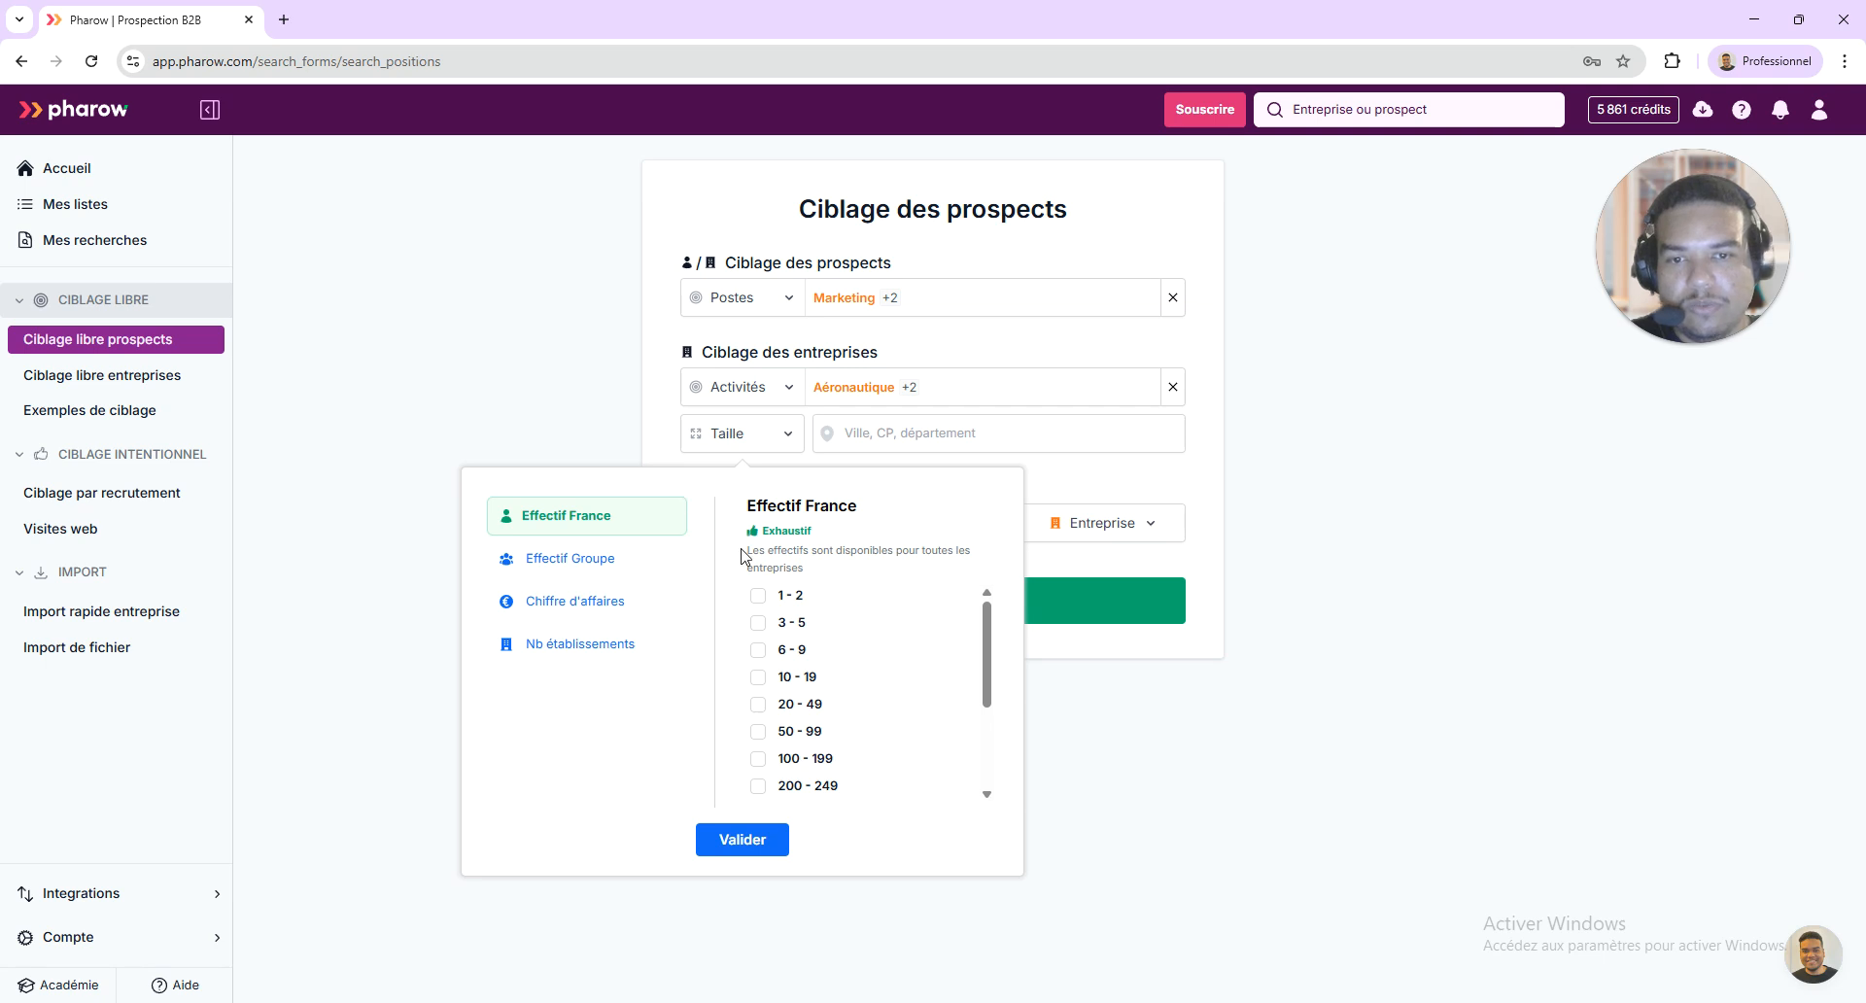
{"action": "left_click", "coordinate": [637, 560]}
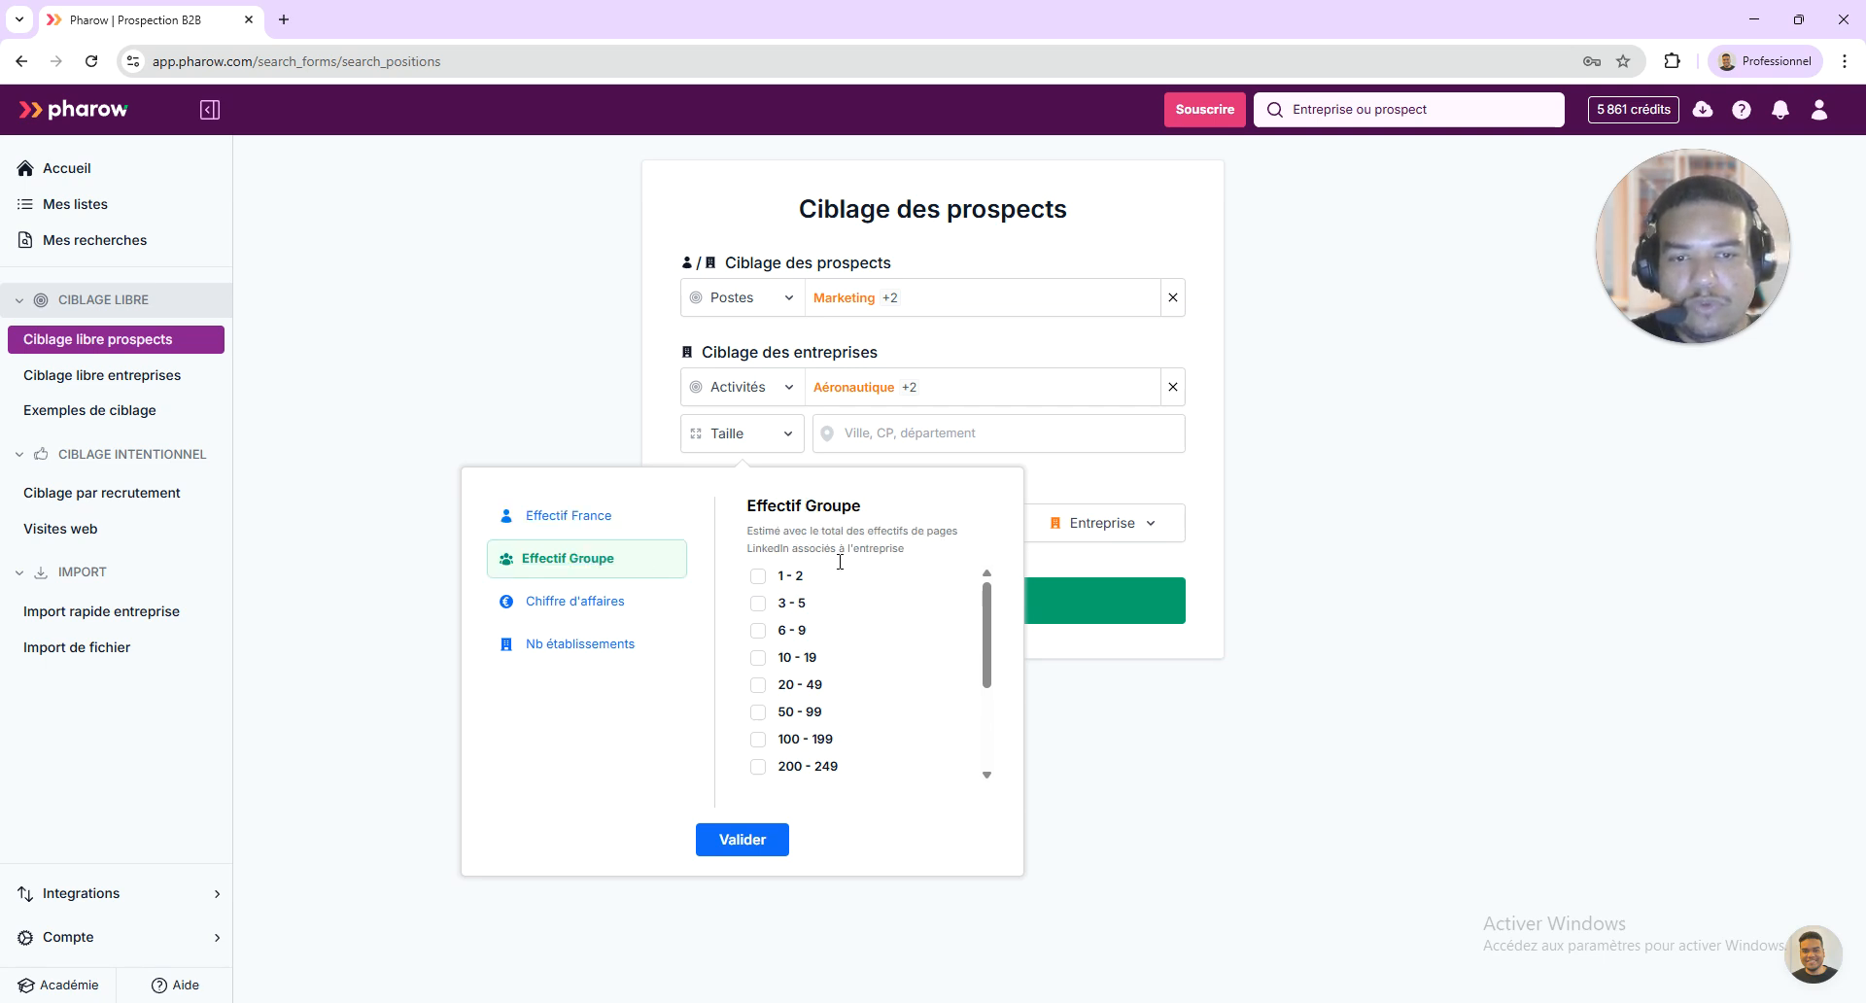
{"action": "left_click", "coordinate": [646, 609]}
{"action": "left_click", "coordinate": [638, 651]}
Set the company location to Bordeaux (33) with a 50 km radius, reviewing the location type and include/exclude options
{"action": "left_click", "coordinate": [1077, 430]}
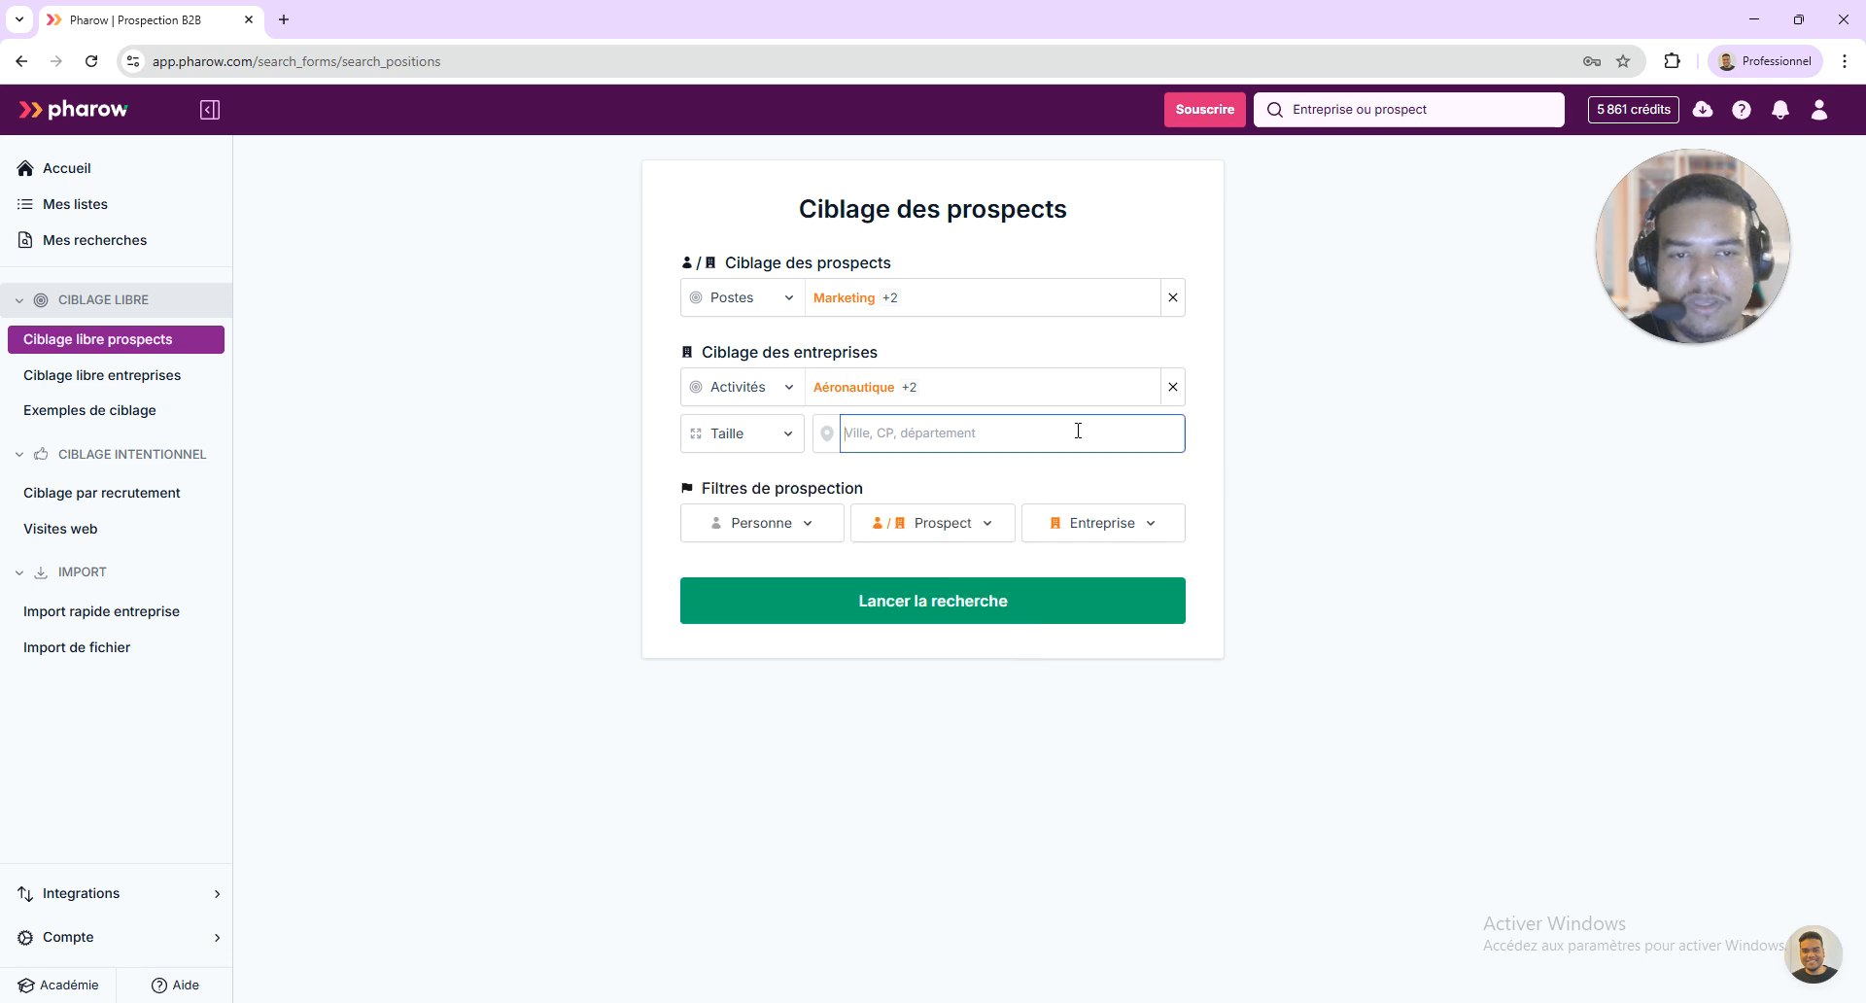
{"action": "type", "text": "bordeaux"}
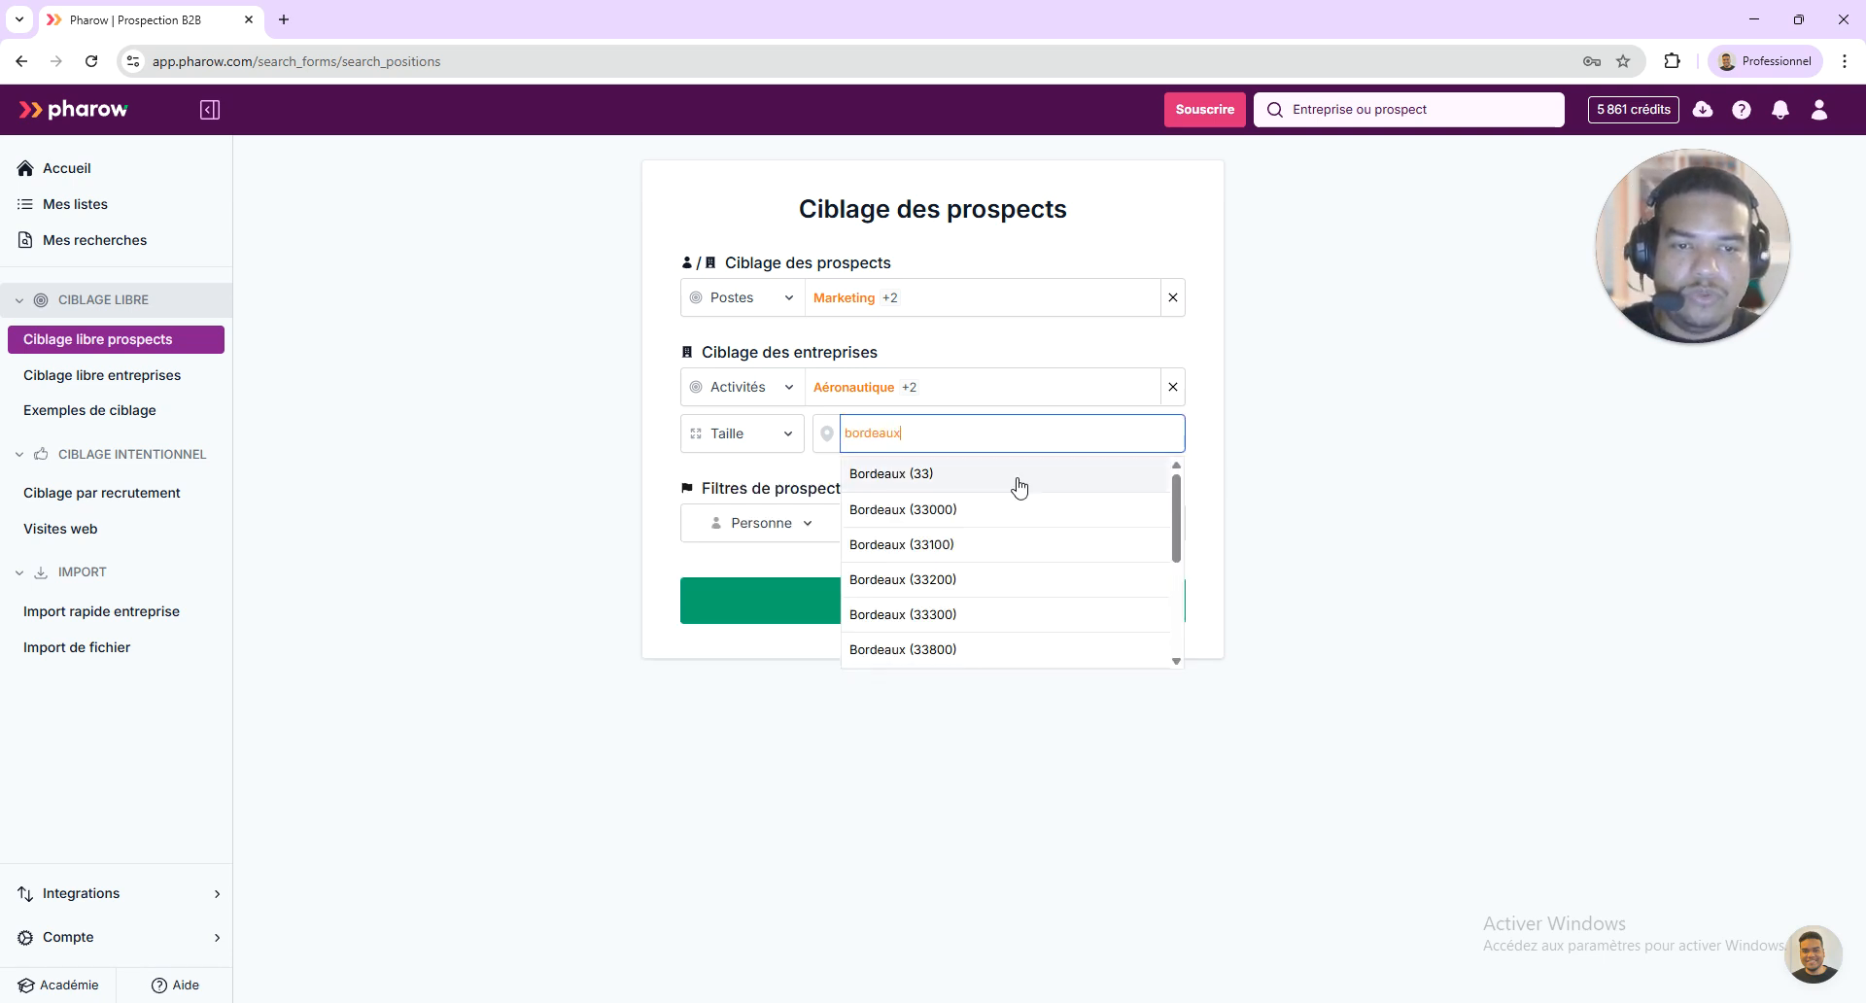
{"action": "left_click", "coordinate": [1012, 478]}
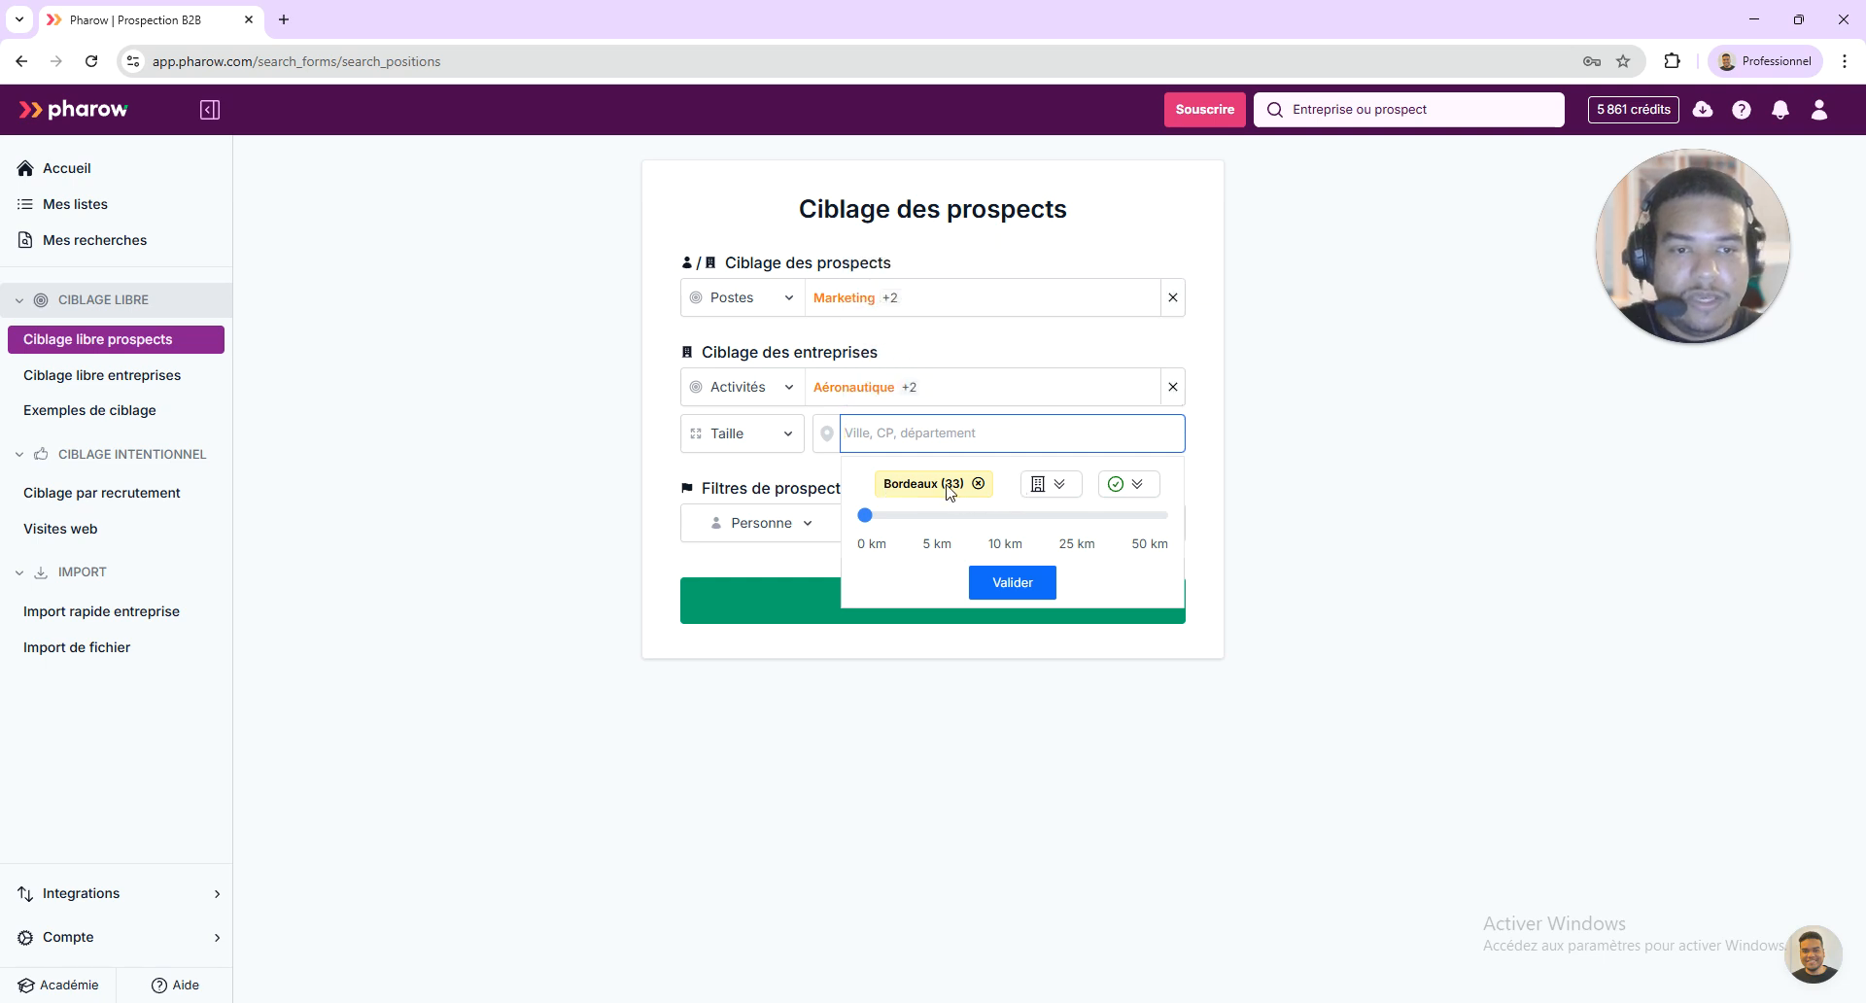
{"action": "left_click", "coordinate": [1056, 486]}
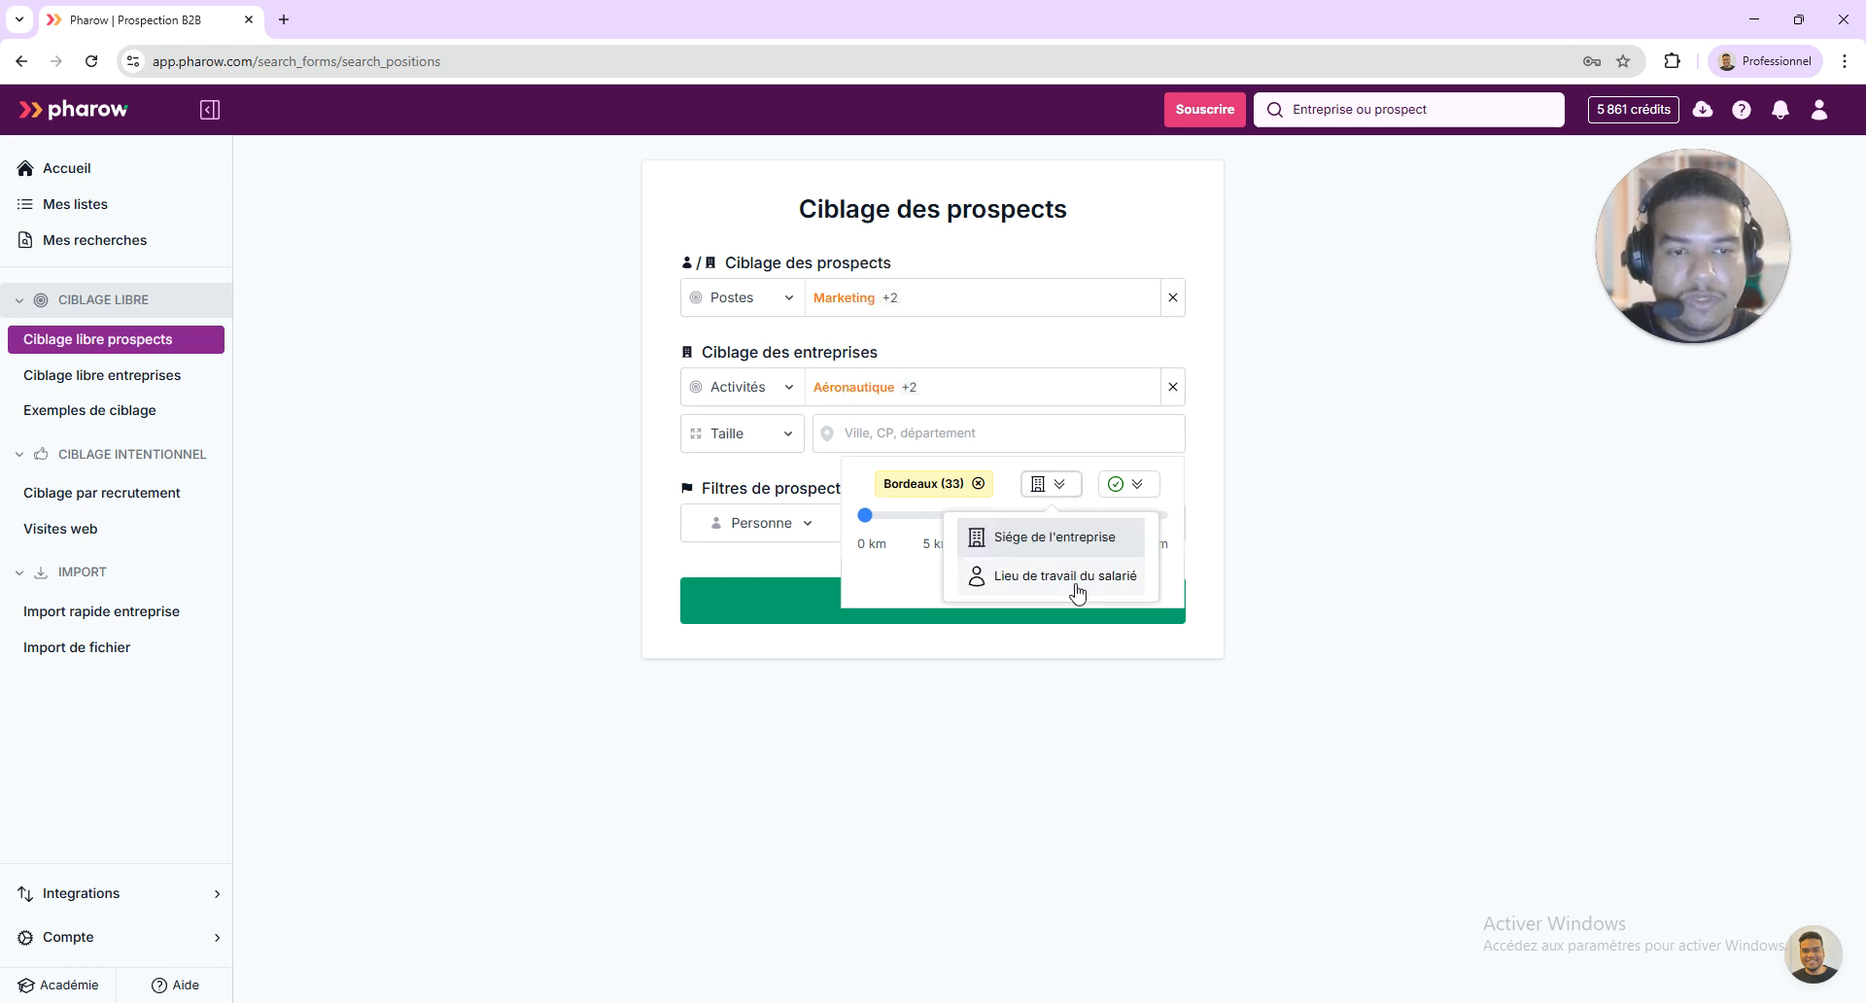
{"action": "left_click", "coordinate": [1145, 484]}
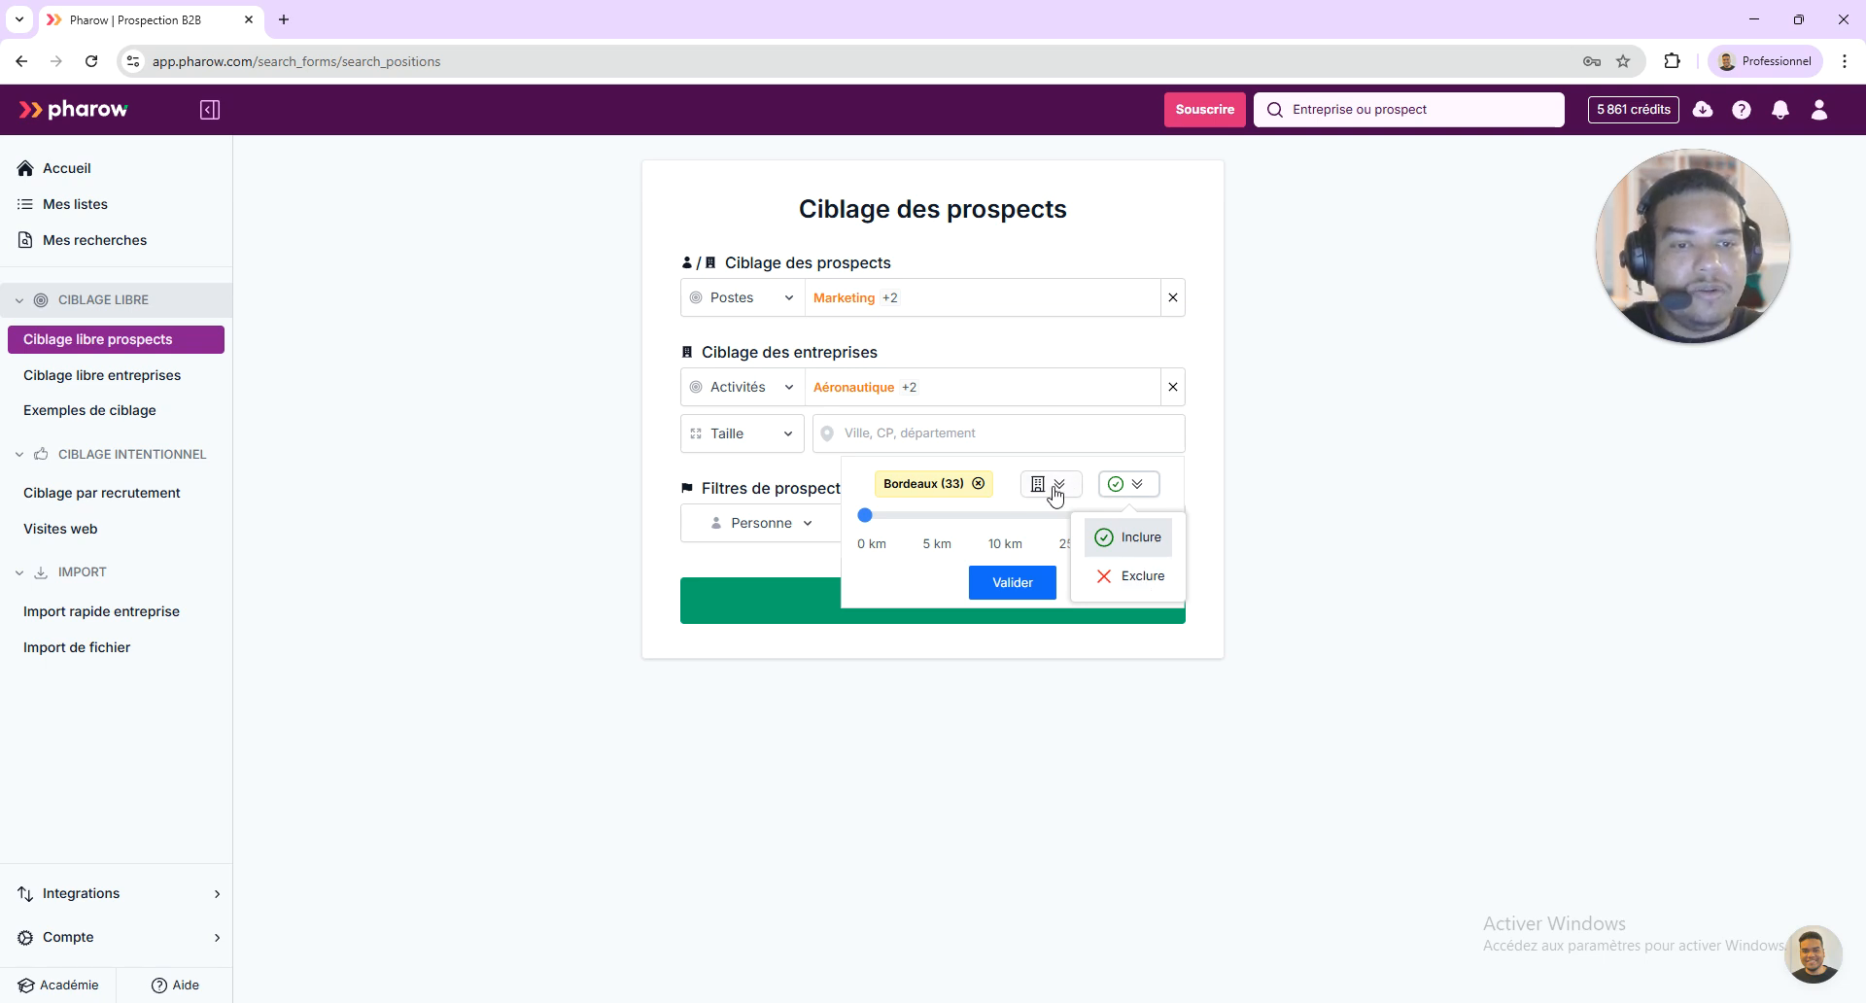
{"action": "left_click_drag", "start_coordinate": [865, 515], "coordinate": [1128, 526]}
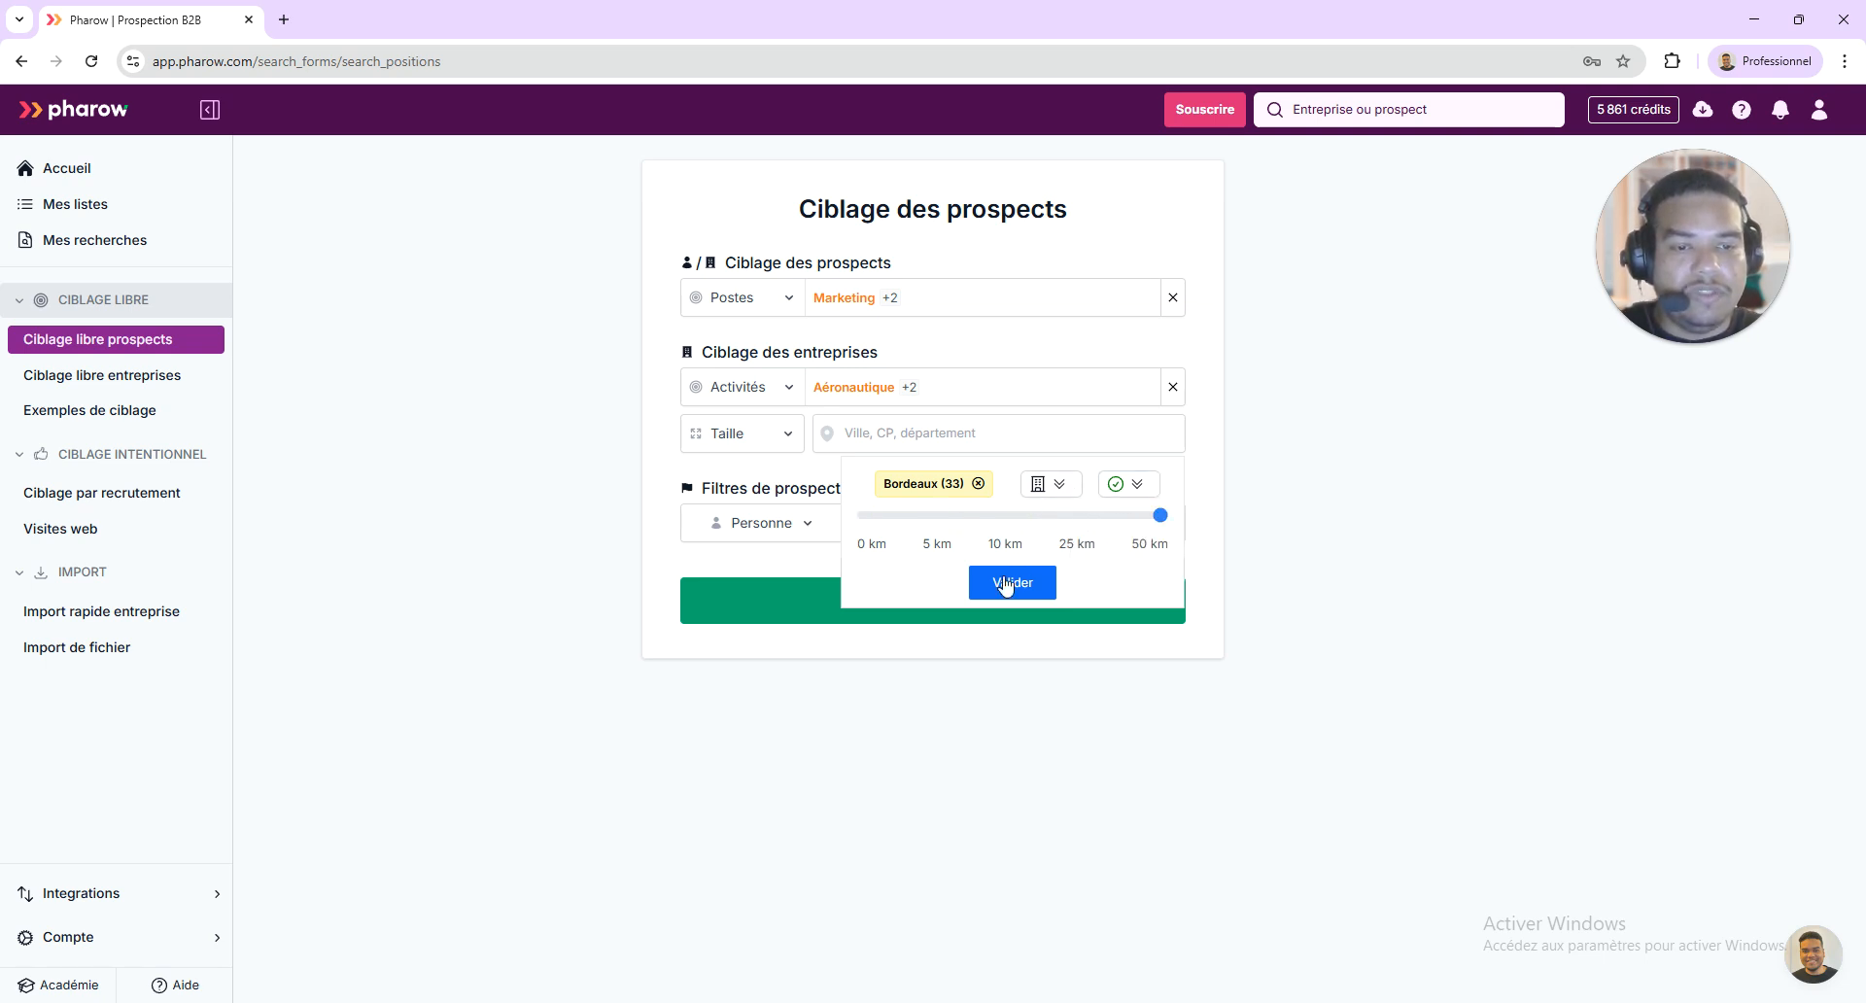